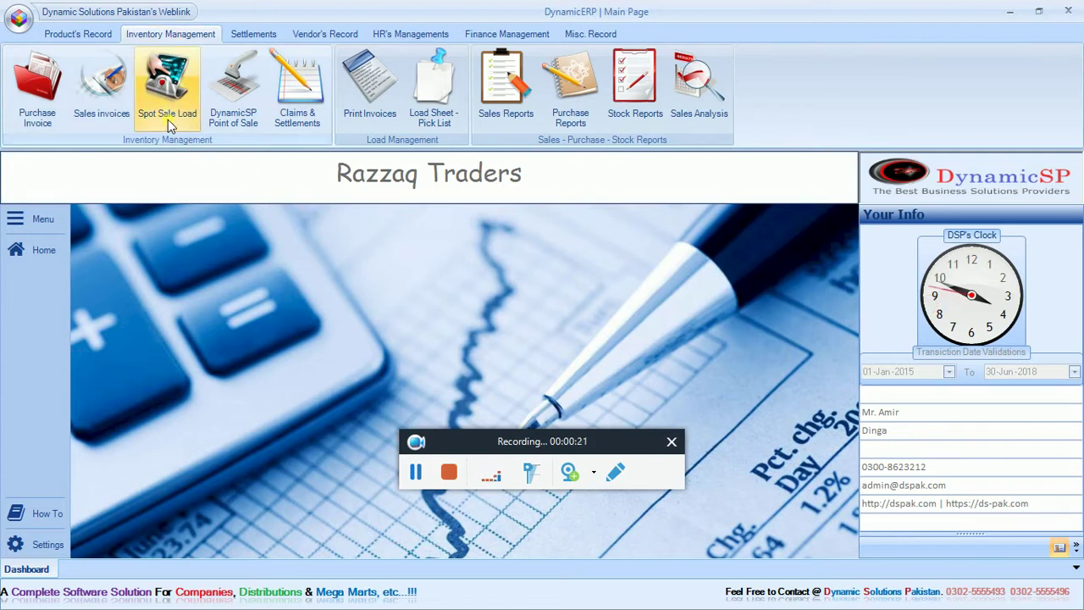
- Open the Spot Sale Load form and start a new spot sale record
click(170, 125)
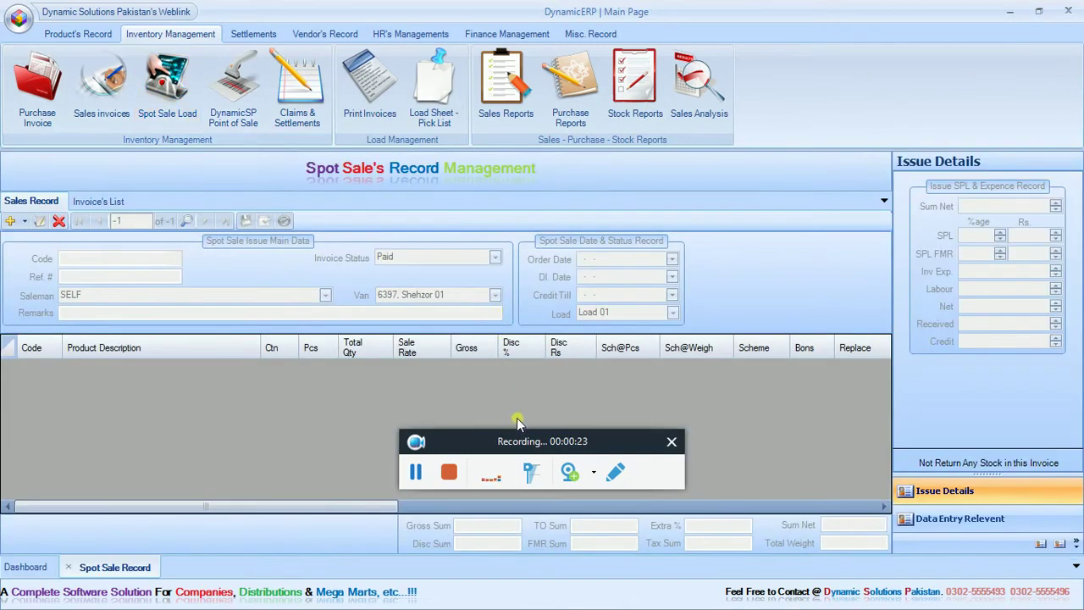
drag(516, 442, 551, 606)
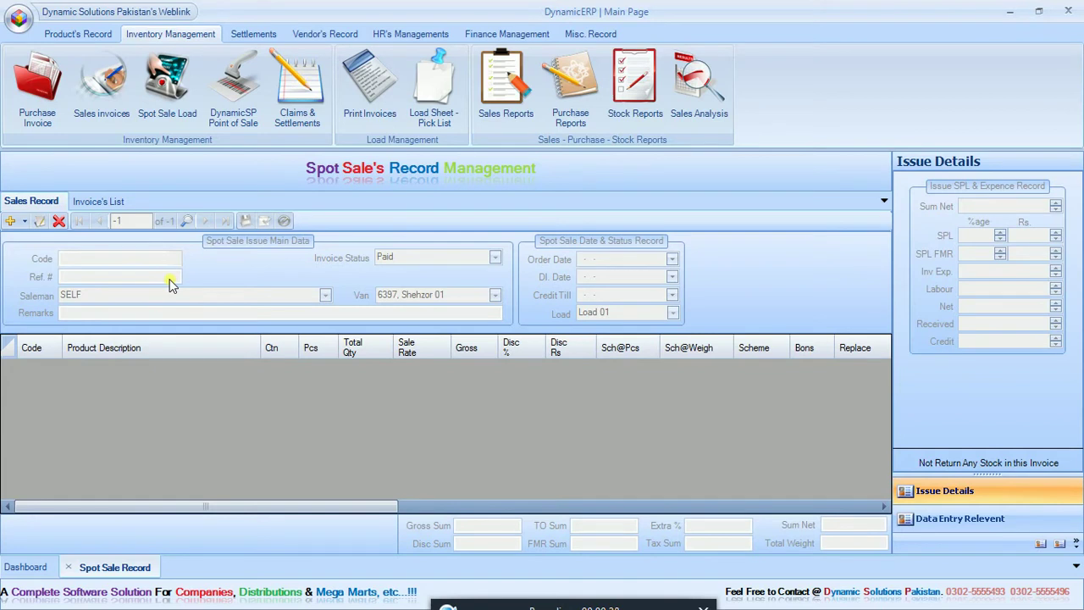
click(10, 221)
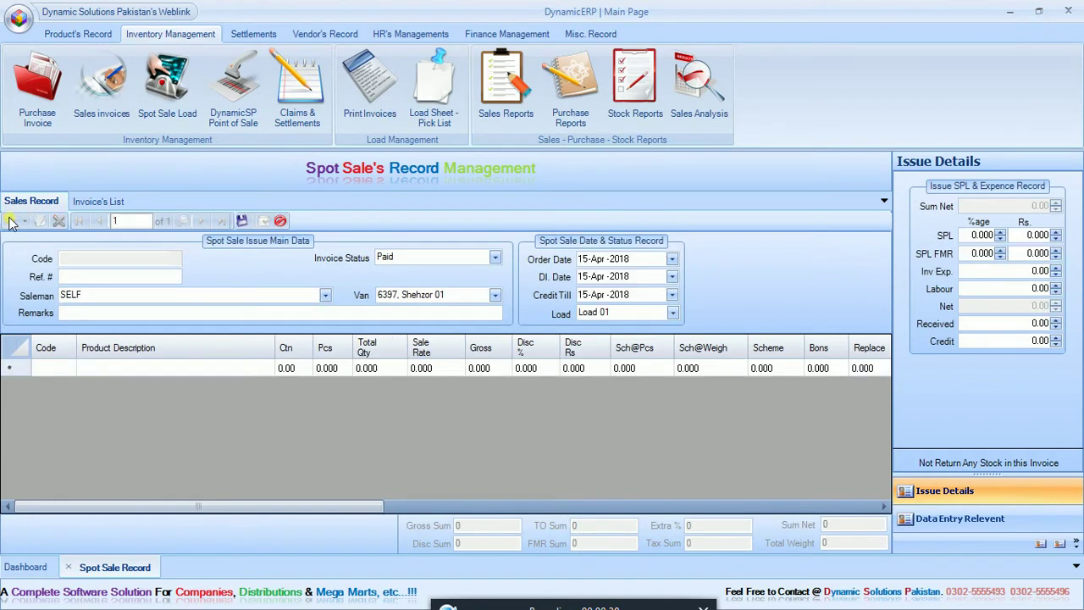
- Assign the sixth salesman in the list to the new record and enter 01 as its reference number
click(325, 295)
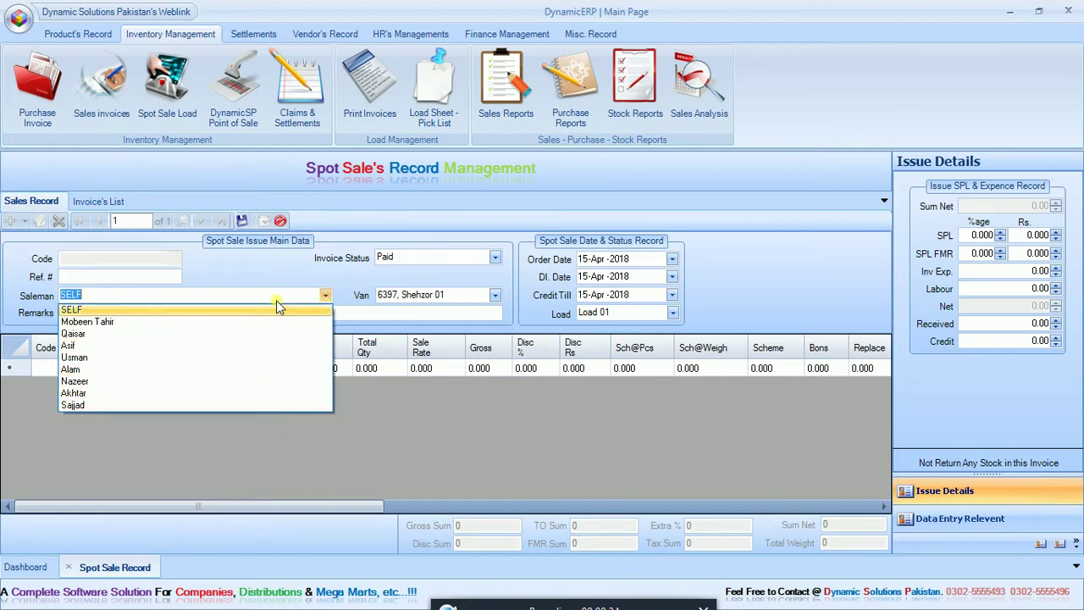
click(163, 373)
click(140, 282)
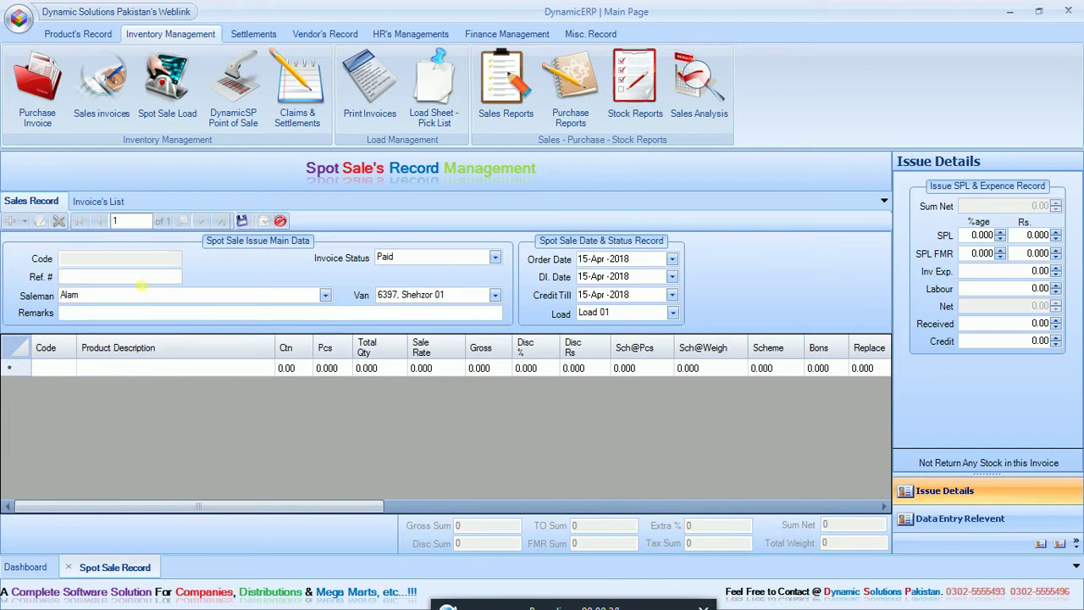
text(01)
- Set the invoice status to Unpaid, keeping van 6397, Shehzor 01 and Load 01
click(495, 294)
click(498, 296)
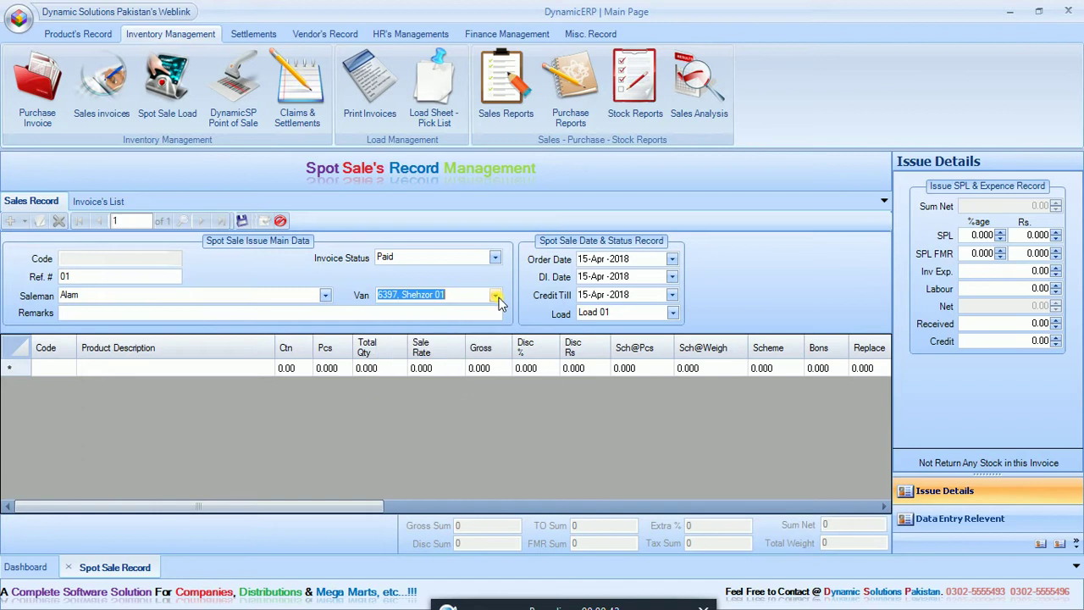
click(495, 257)
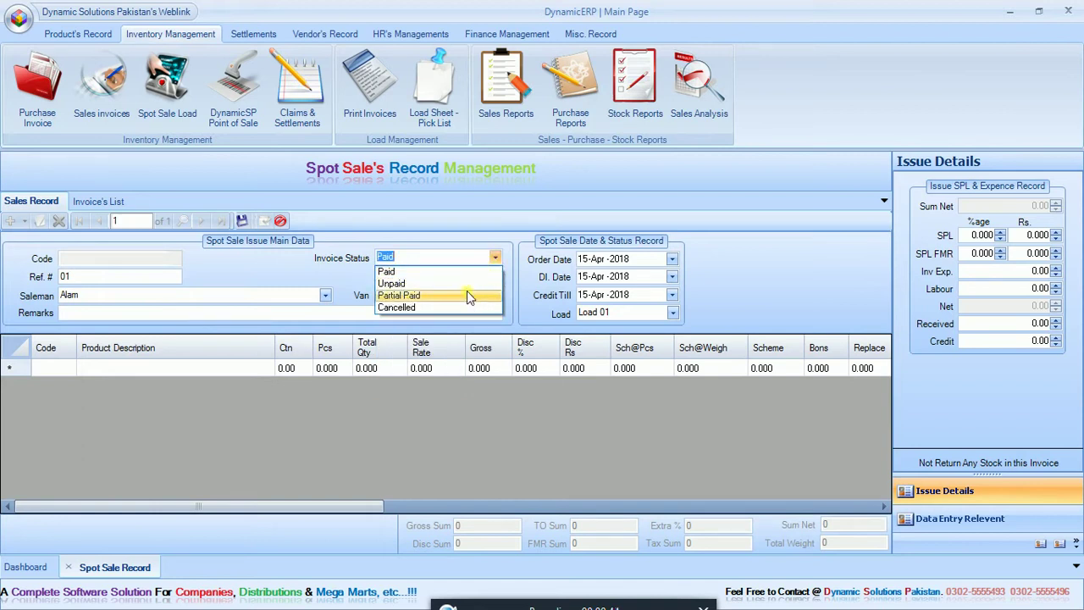
click(470, 282)
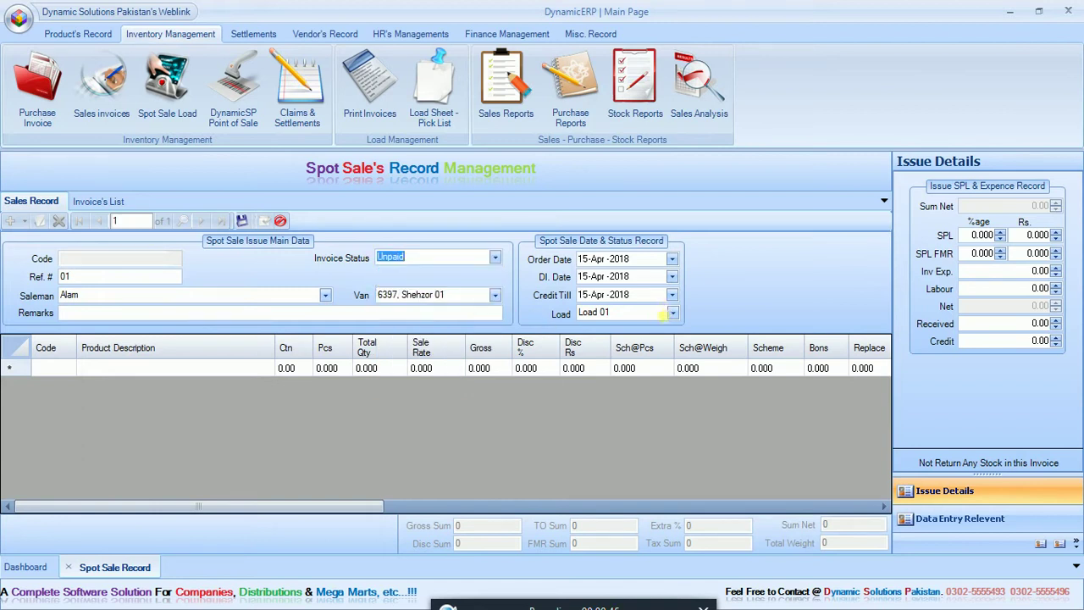
click(659, 314)
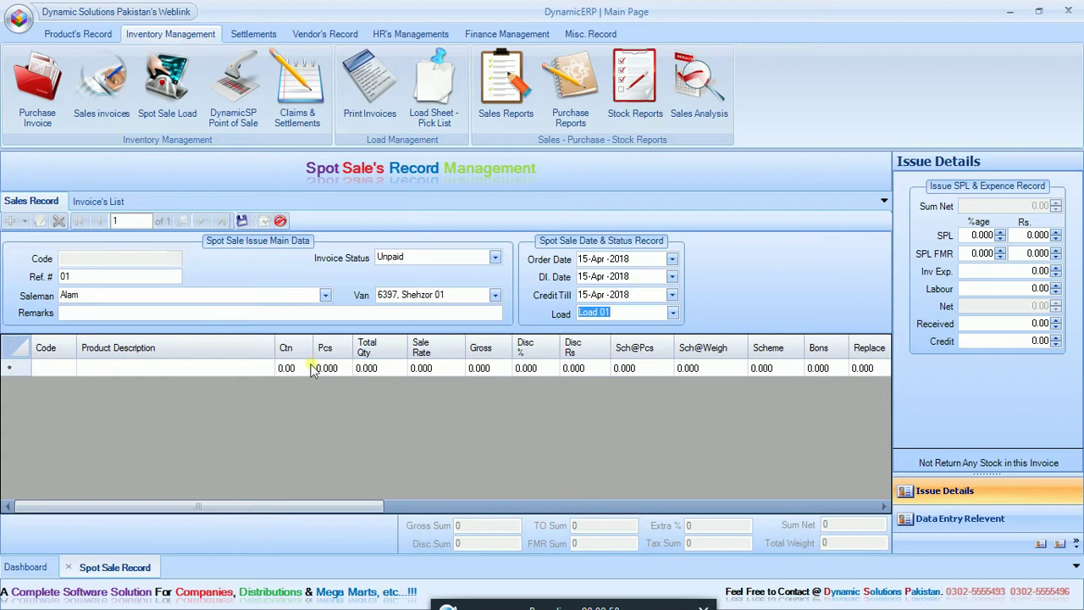
- Add coke 1.5ltr (1 x 6) as the first product line with a quantity of 50 cartons
click(177, 373)
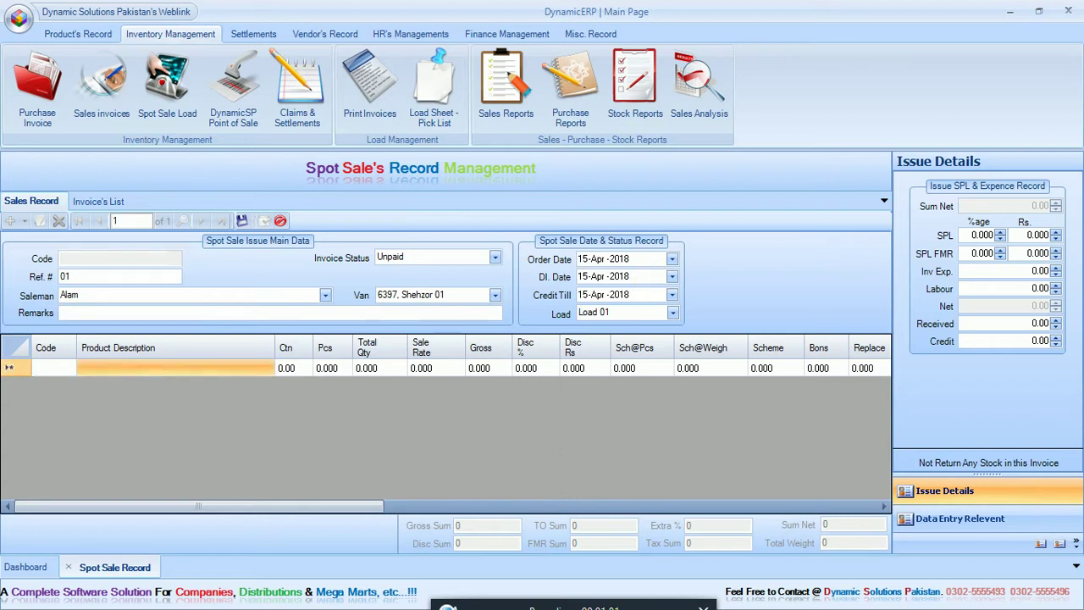
text(c)
key(Return)
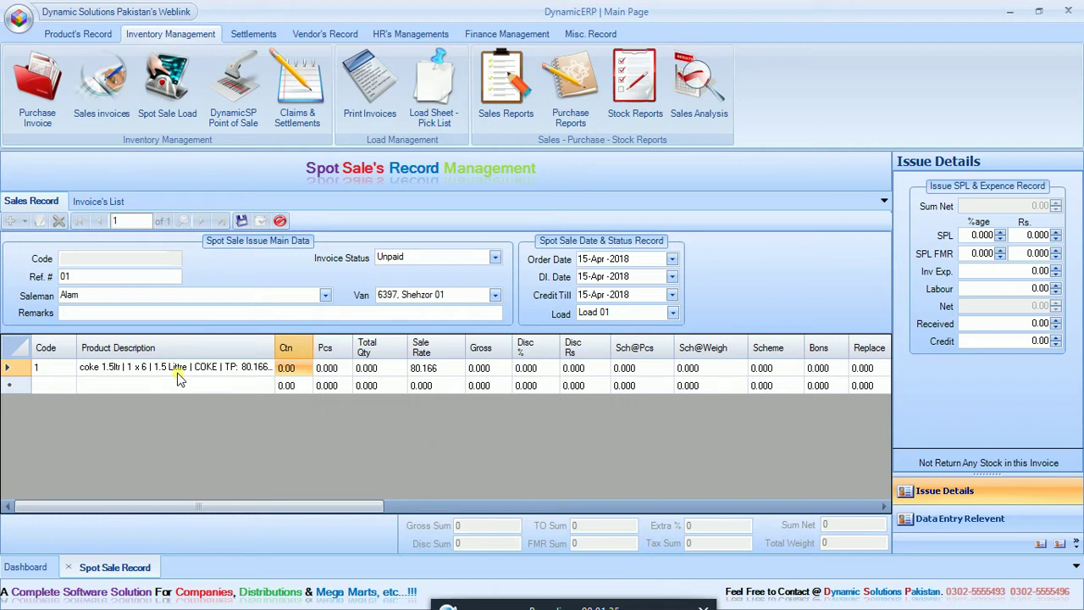
text(50)
key(Tab)
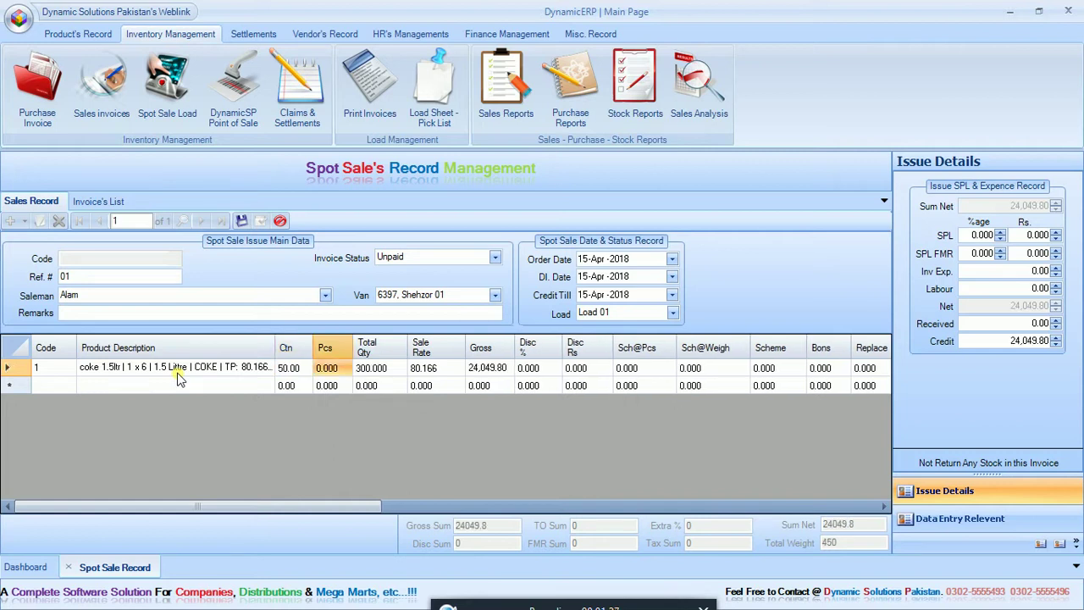
key(Return)
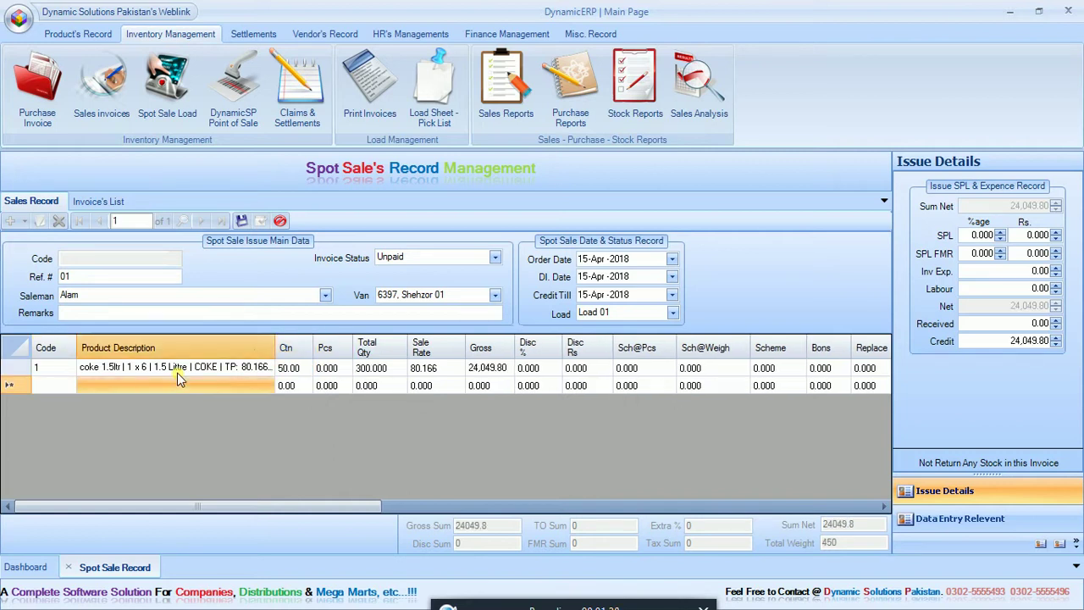
- Add fanta 1.5ltr (1 x 6) as the second product line with a quantity of 30 cartons
key(alt+Down)
key(Down)
key(Return)
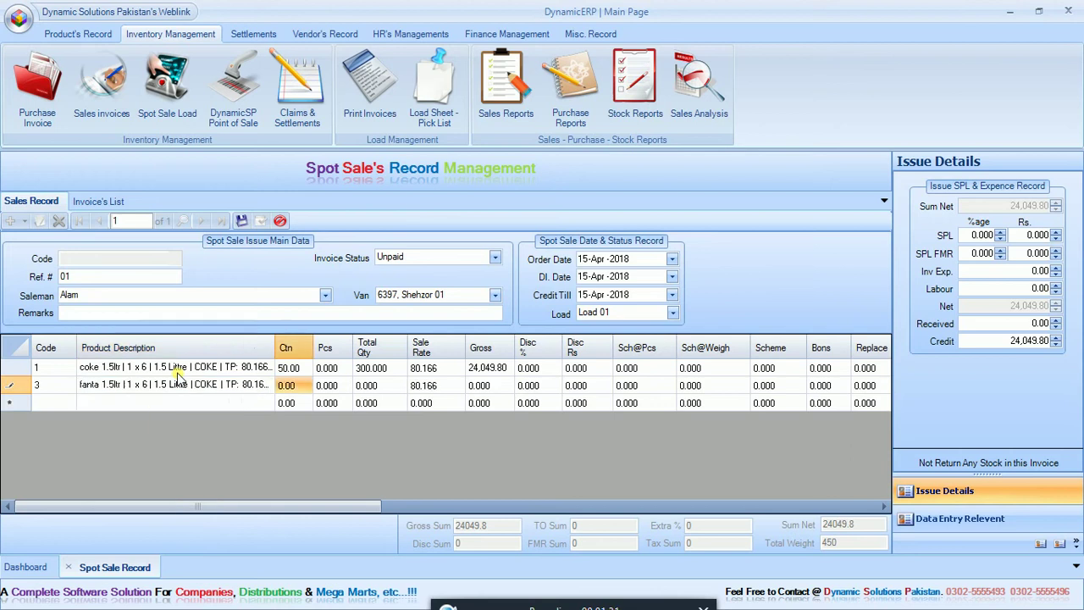
text(30)
key(Tab)
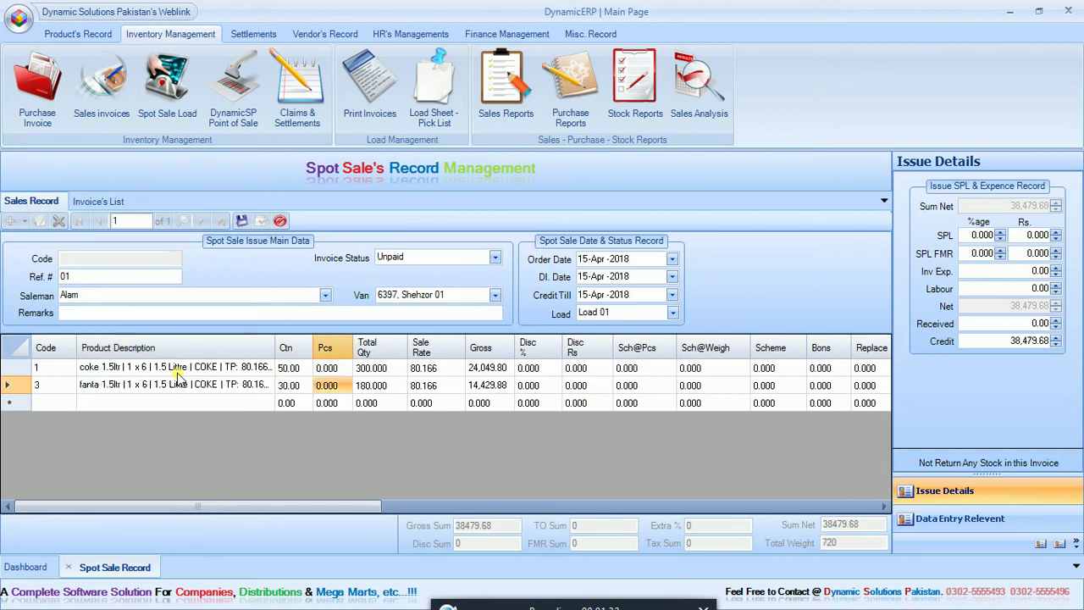
key(Return)
- Add sprite 1.5ltr (1 x 6) as the third product line with a quantity of 45 cartons
key(alt+Down)
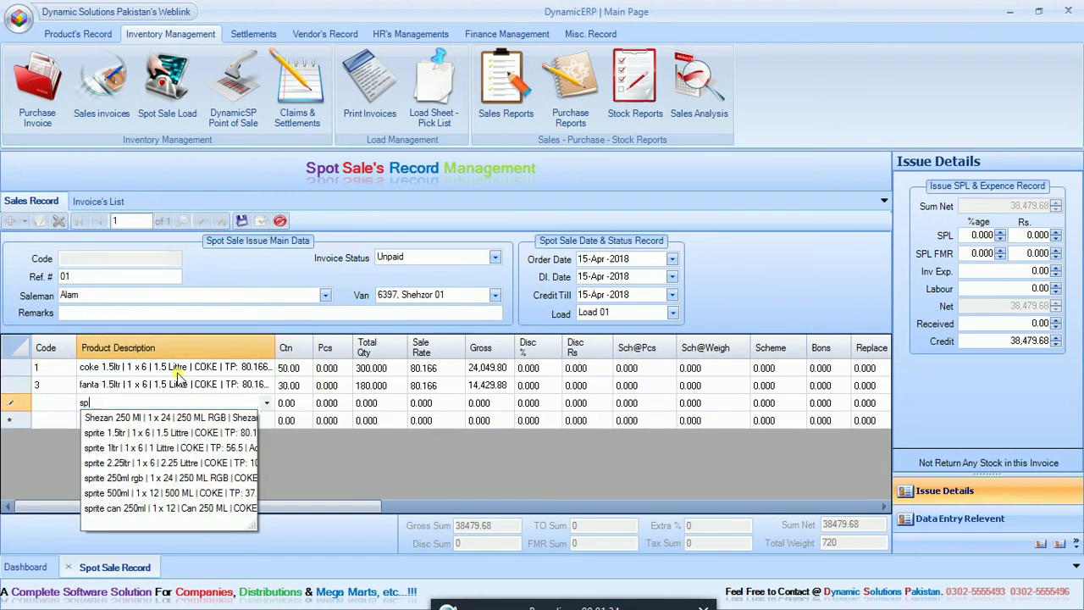
text(sp)
key(Return)
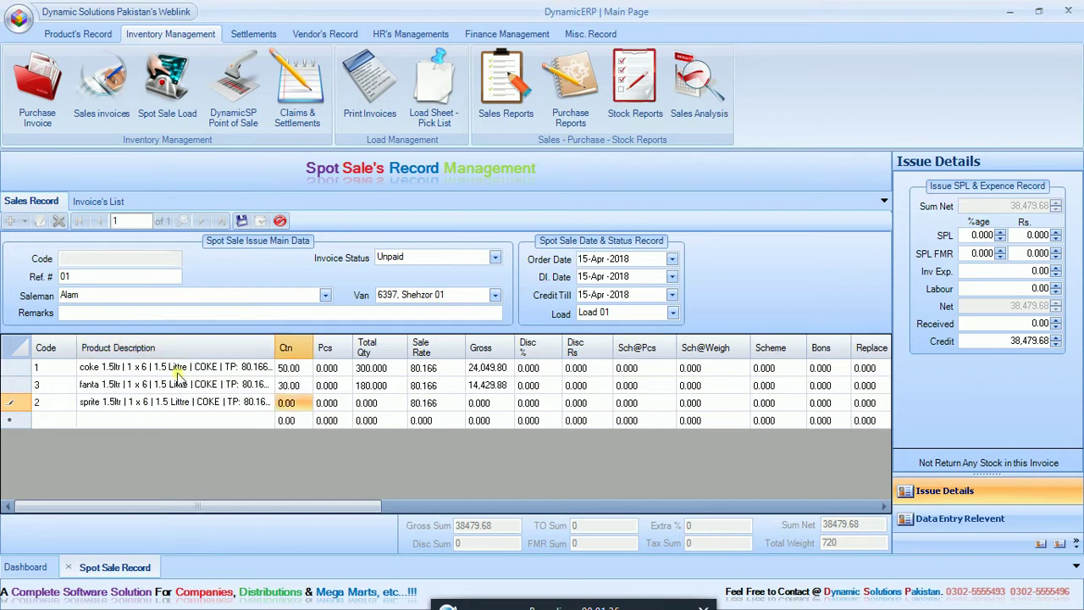
text(45)
key(Tab)
- Enter a bonus of 12 on the sprite 1.5ltr line and save the spot sale record
key(Tab)
key(Tab)
key(Tab)
key(Tab)
key(Tab)
key(Tab)
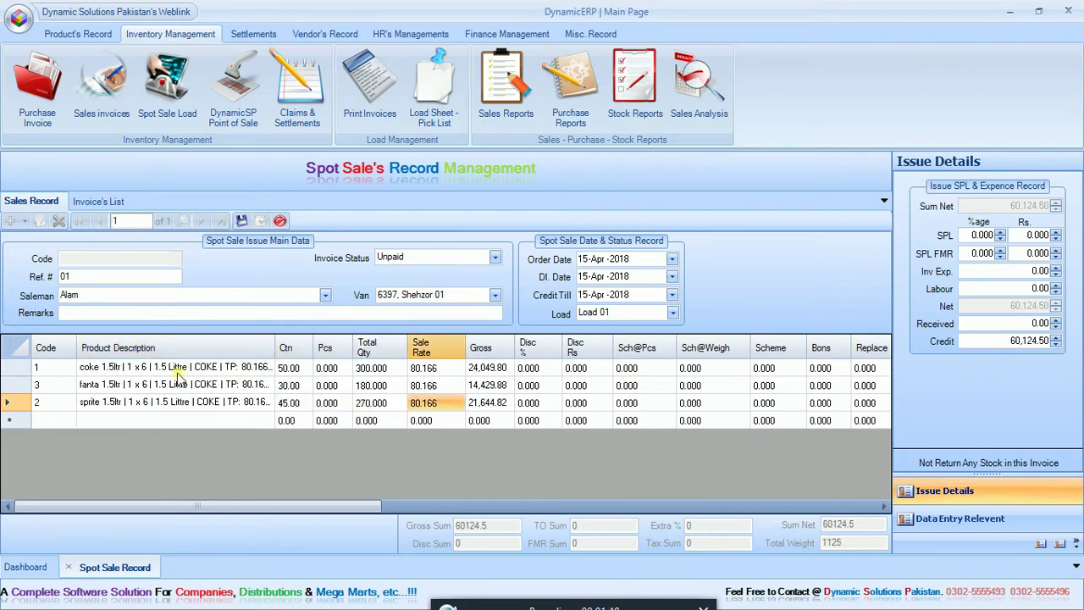
key(Tab)
key(Tab)
key(Tab)
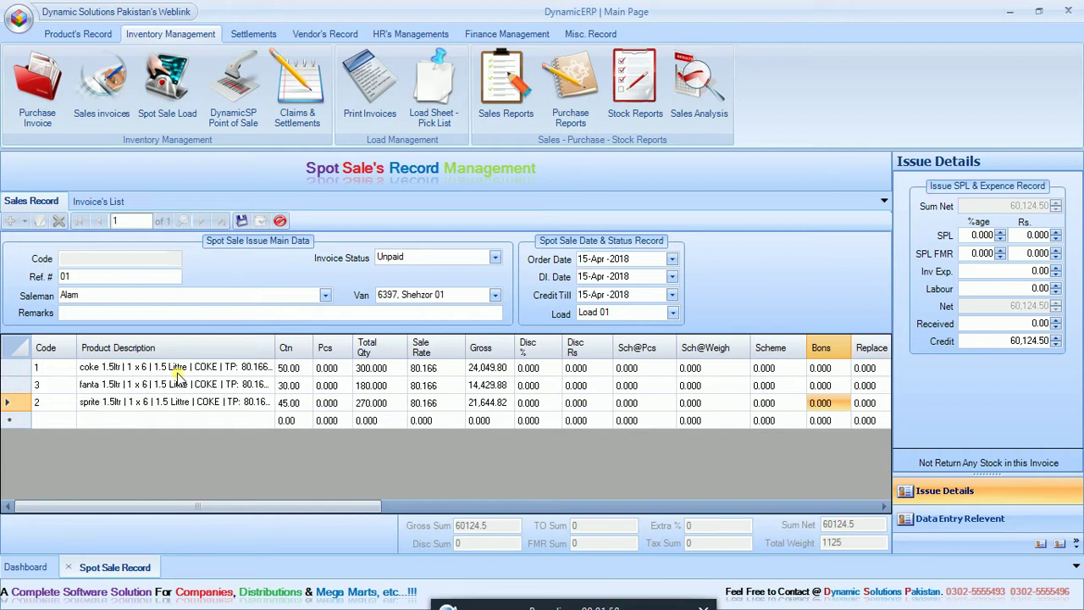
text(12)
key(Tab)
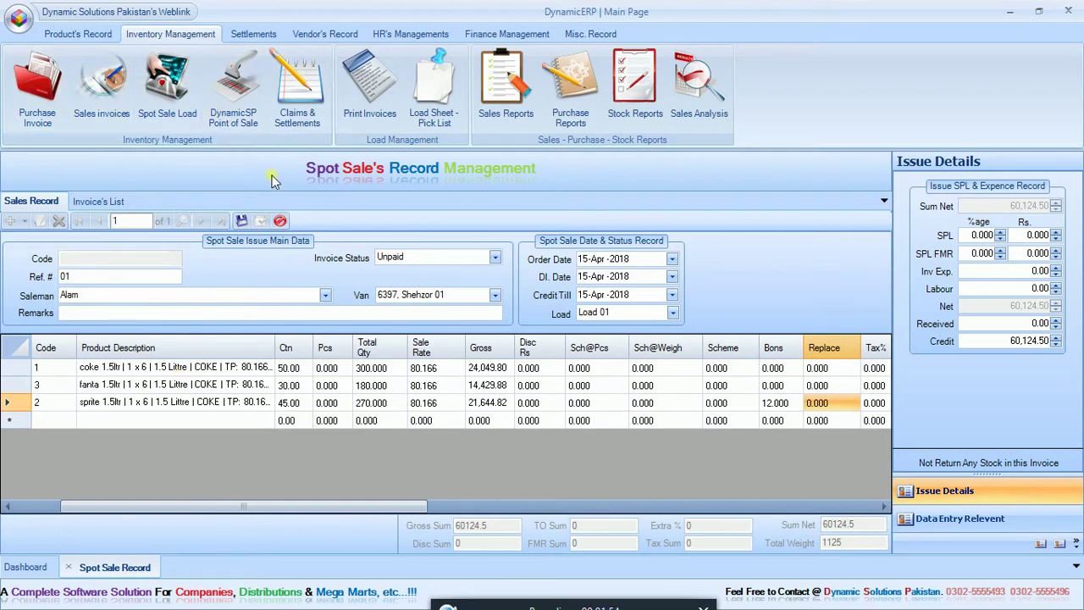
click(240, 222)
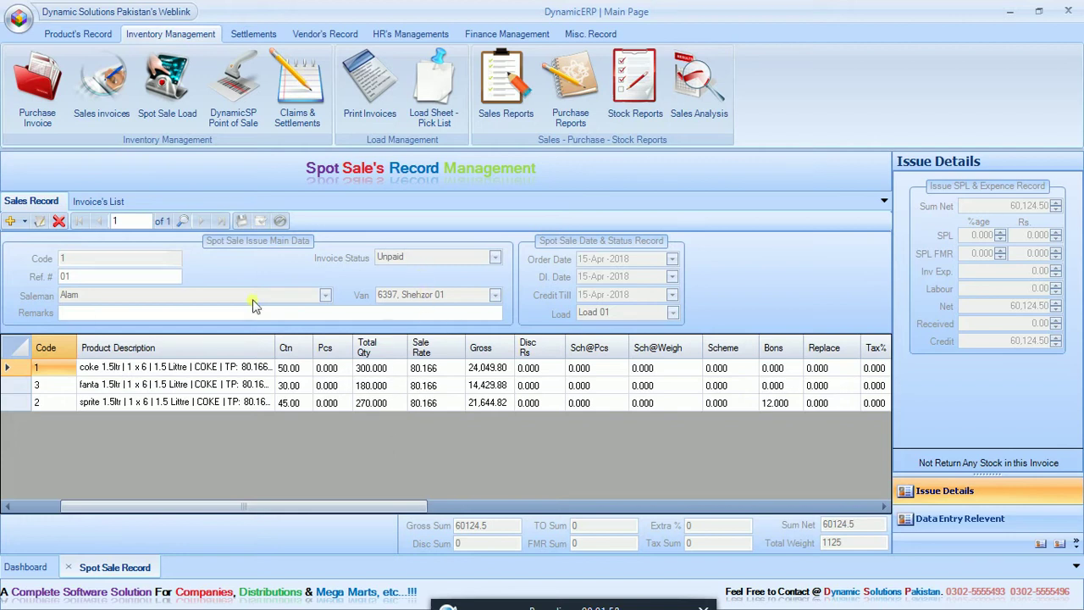
- Edit the saved record to reassign it to the seventh salesman in the list, and confirm the update
click(40, 222)
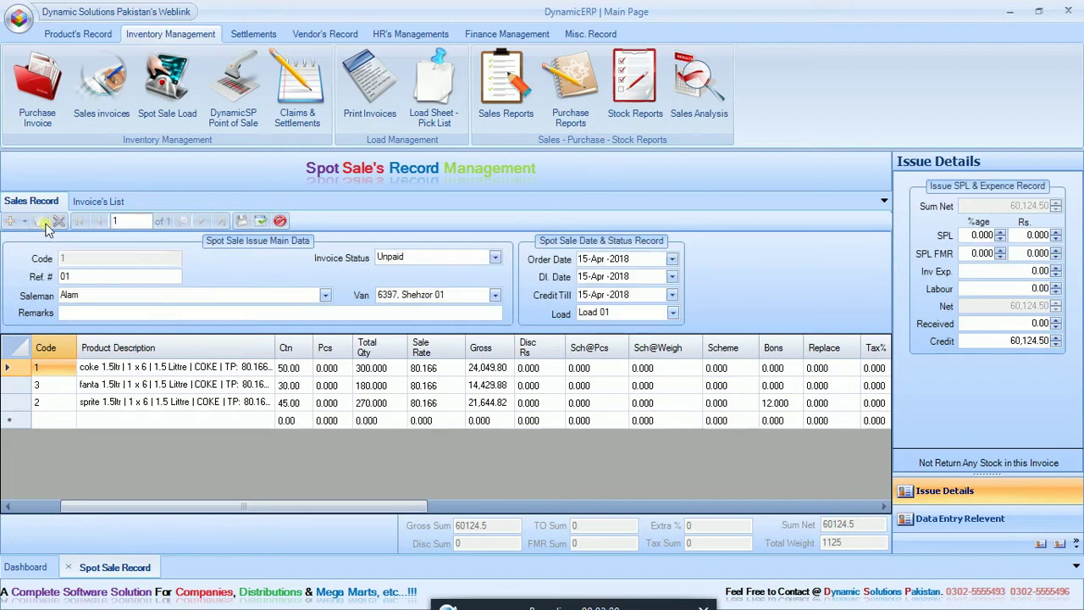
click(275, 296)
click(325, 294)
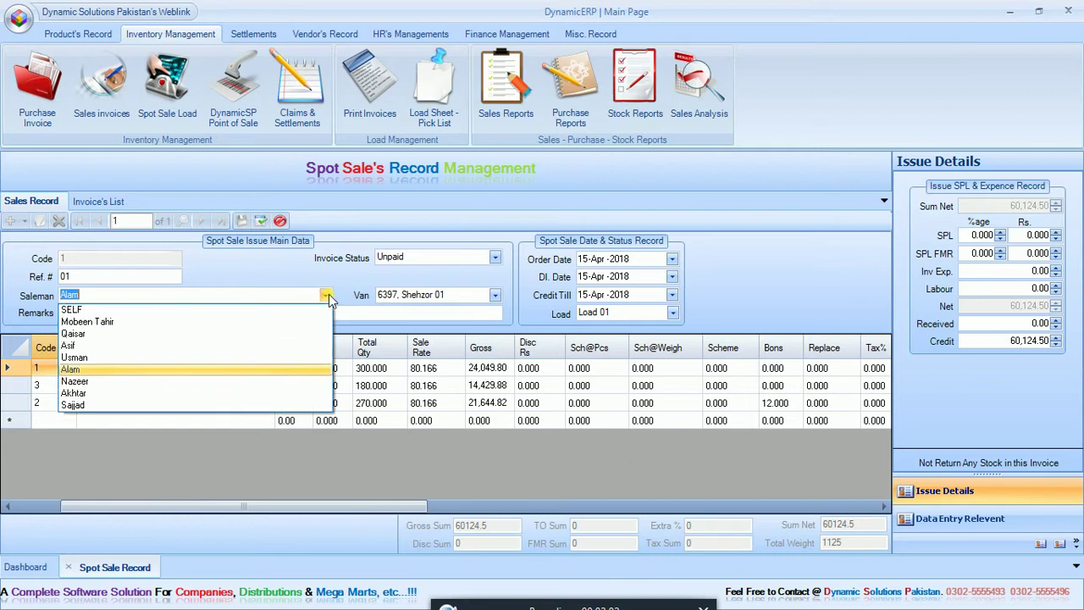
click(242, 381)
click(259, 220)
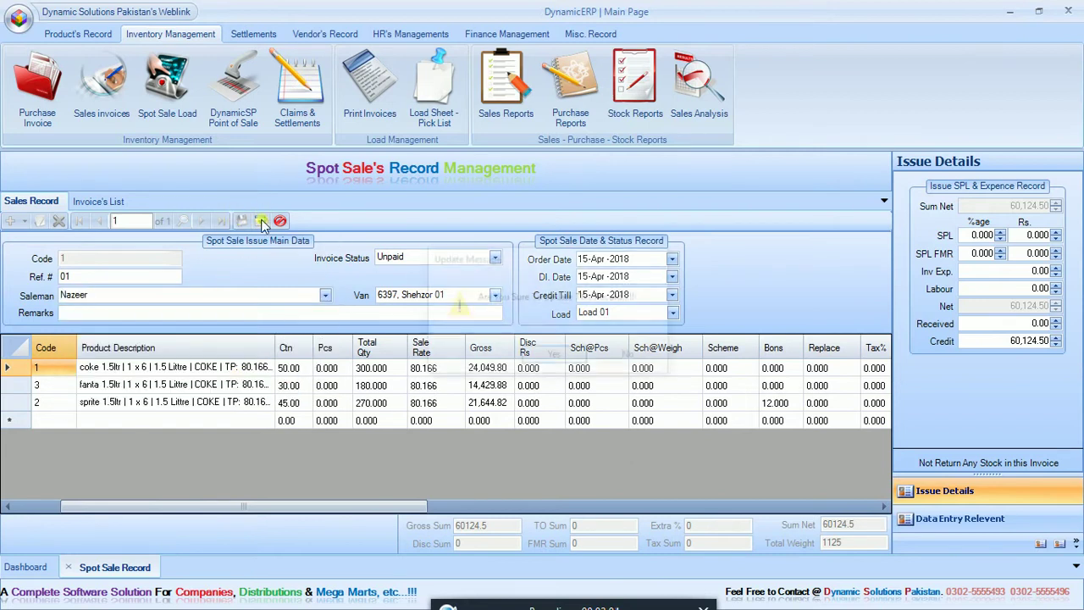
click(553, 355)
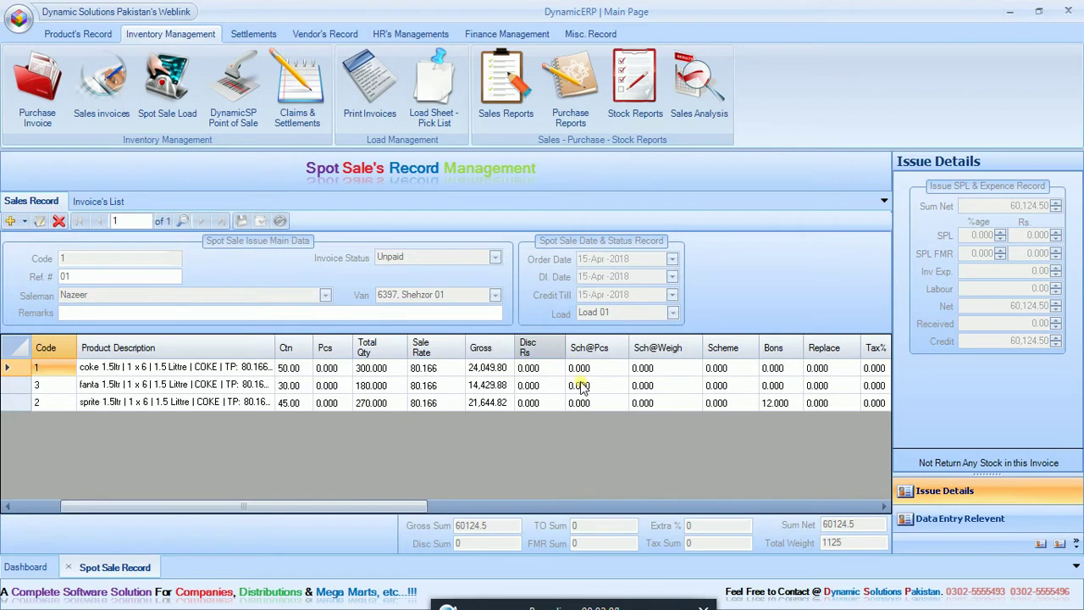
- Open the Load Sheet - Pick List reports, choose the record's salesman, and generate the salesman-wise pick list
click(434, 85)
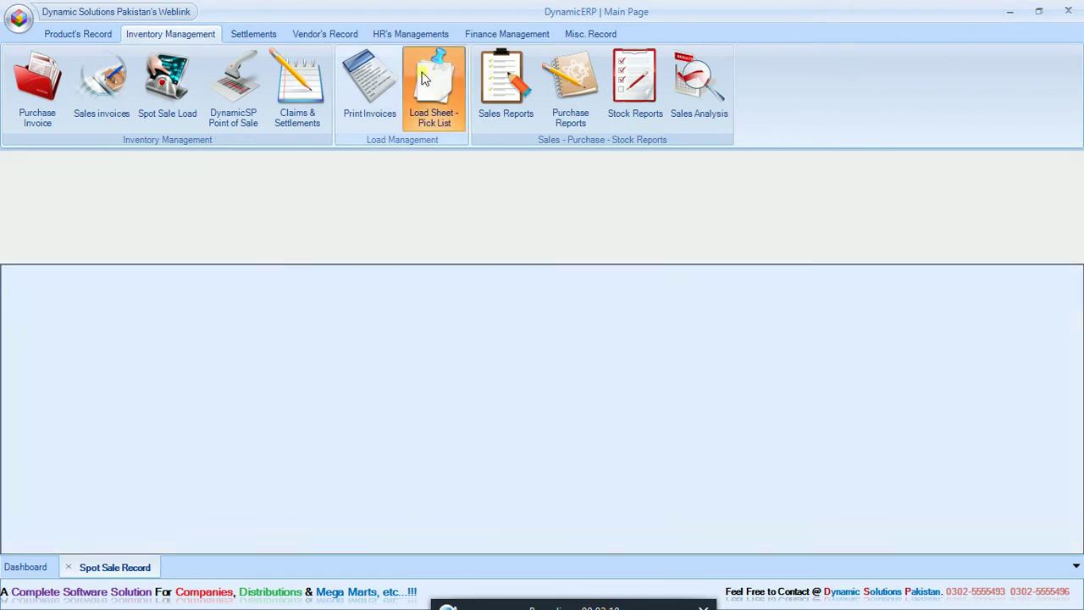
click(303, 207)
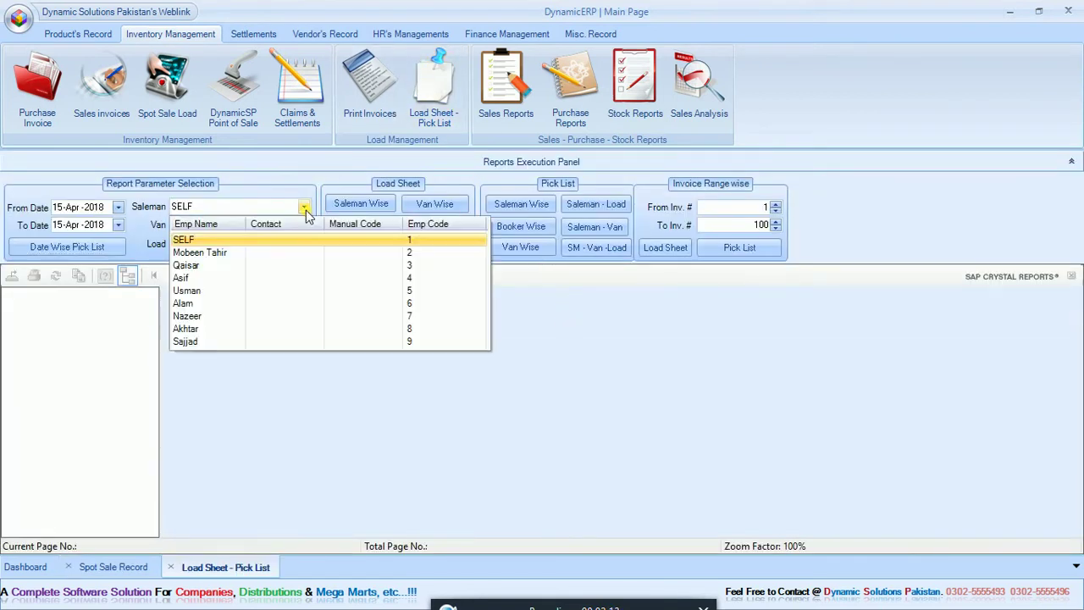
click(242, 316)
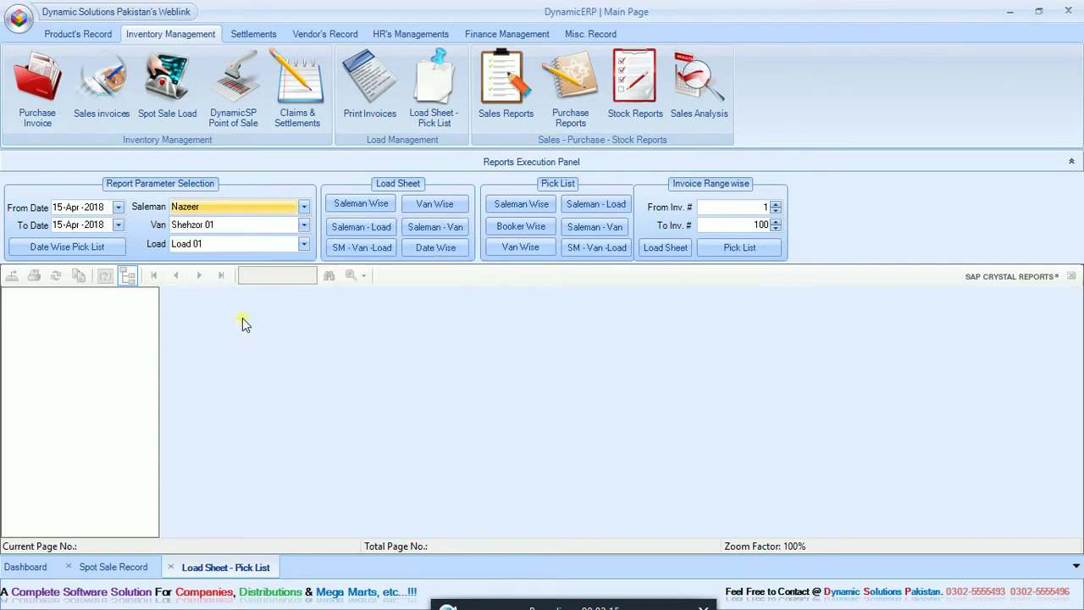
click(520, 204)
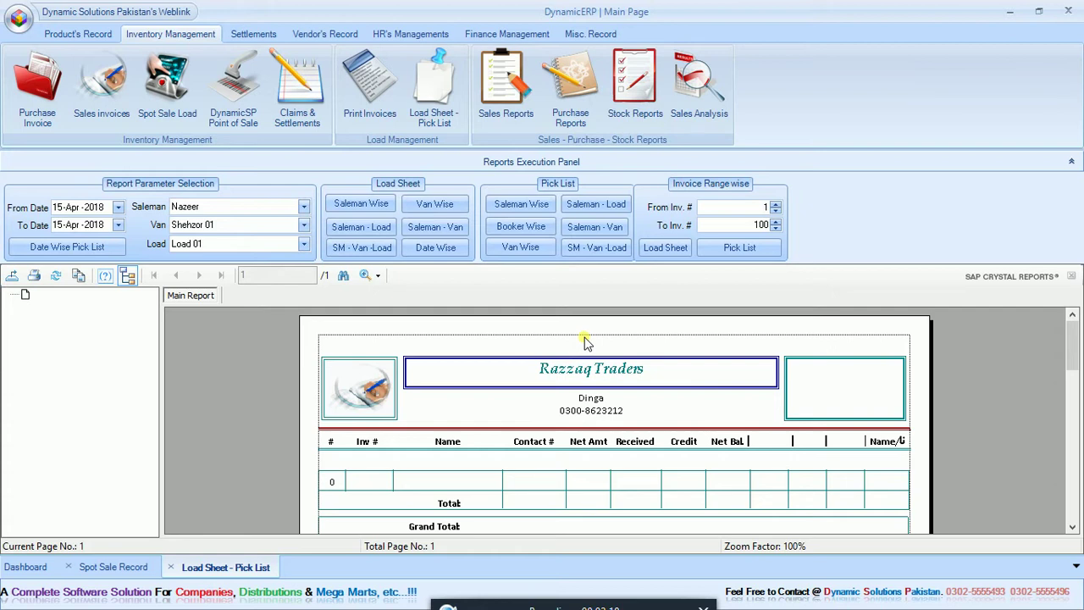
- Generate the salesman-wise load sheet and review its product lines and grand total
click(355, 200)
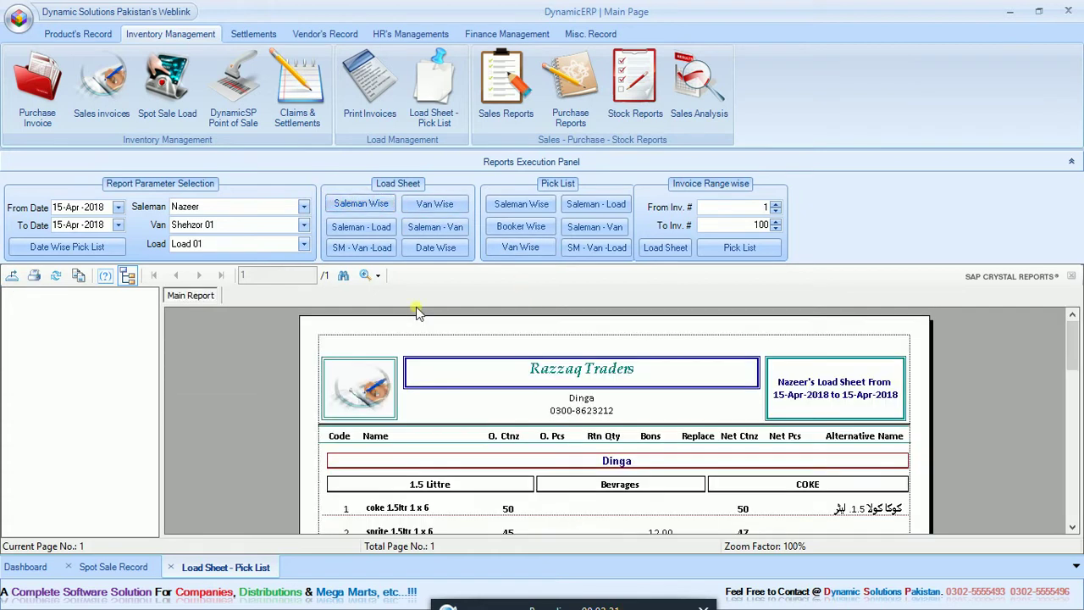
click(1070, 354)
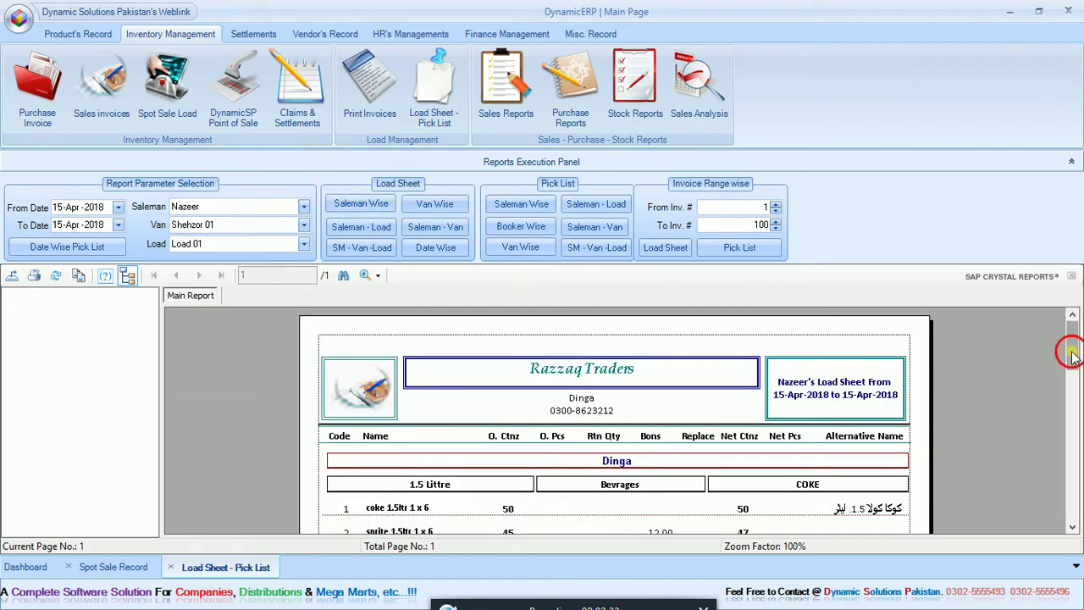
drag(1071, 354, 1071, 376)
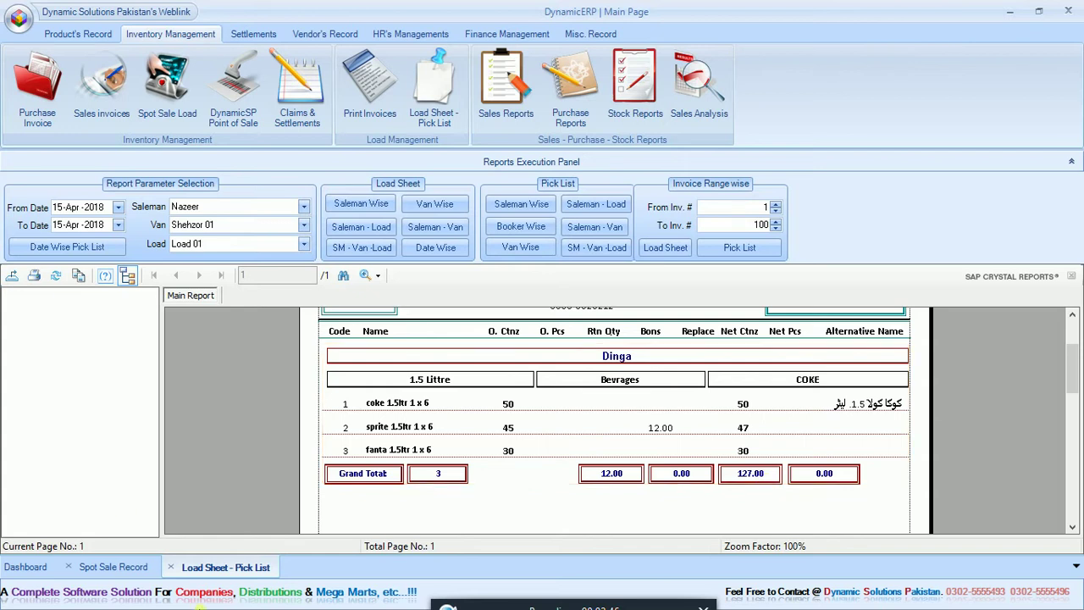
- Close the load sheet report and the spot sale record, and show the Settlements commands
click(170, 567)
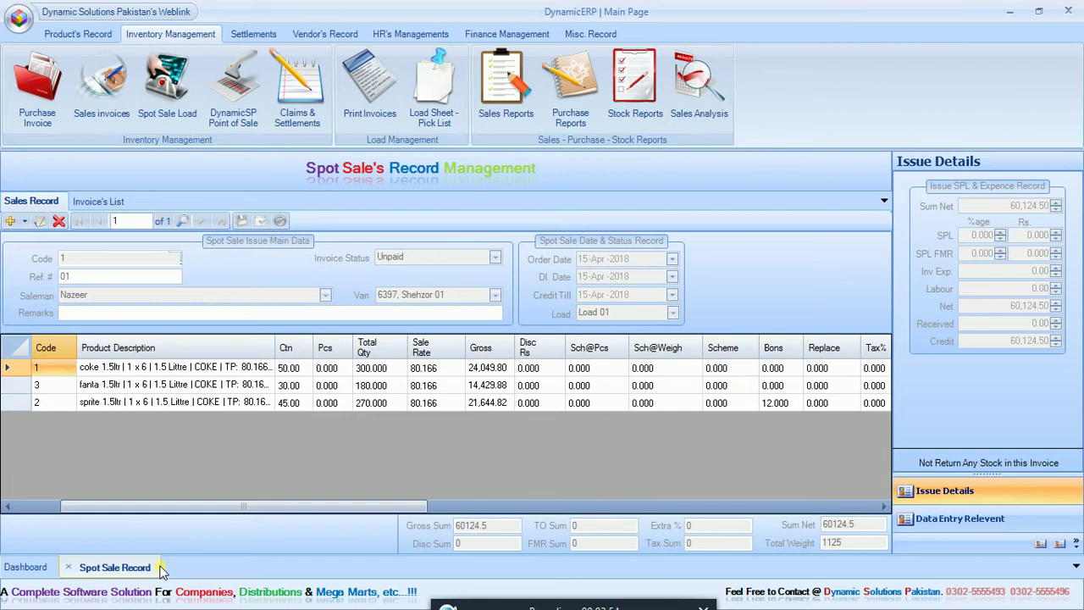
click(69, 568)
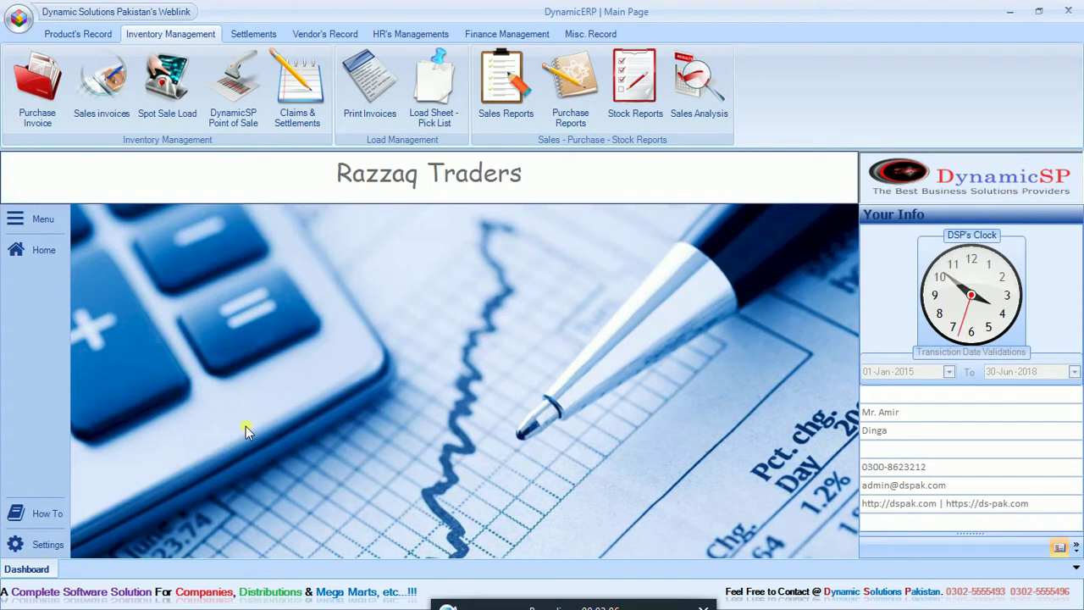
click(253, 34)
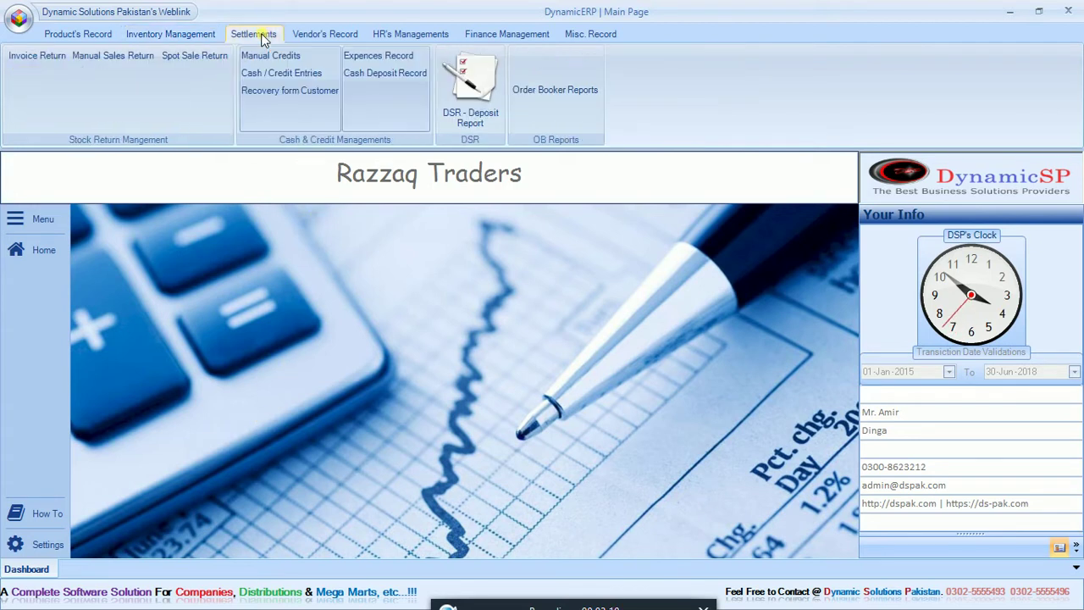
- Open the invoice returns and list all invoices with both the from and to dates set to 16-Apr-2018
click(37, 102)
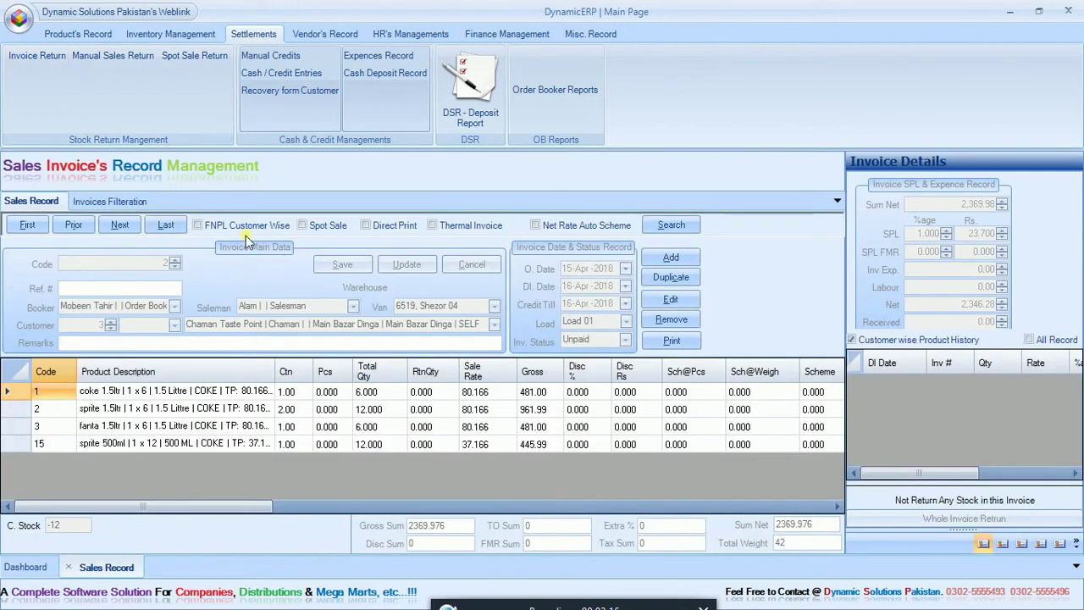
click(142, 202)
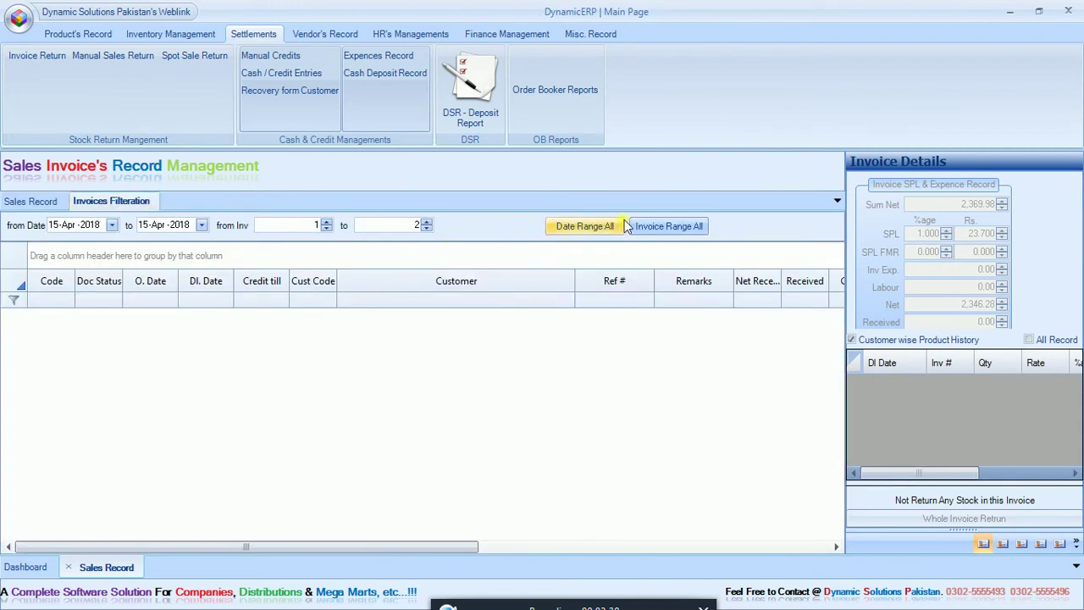
click(54, 228)
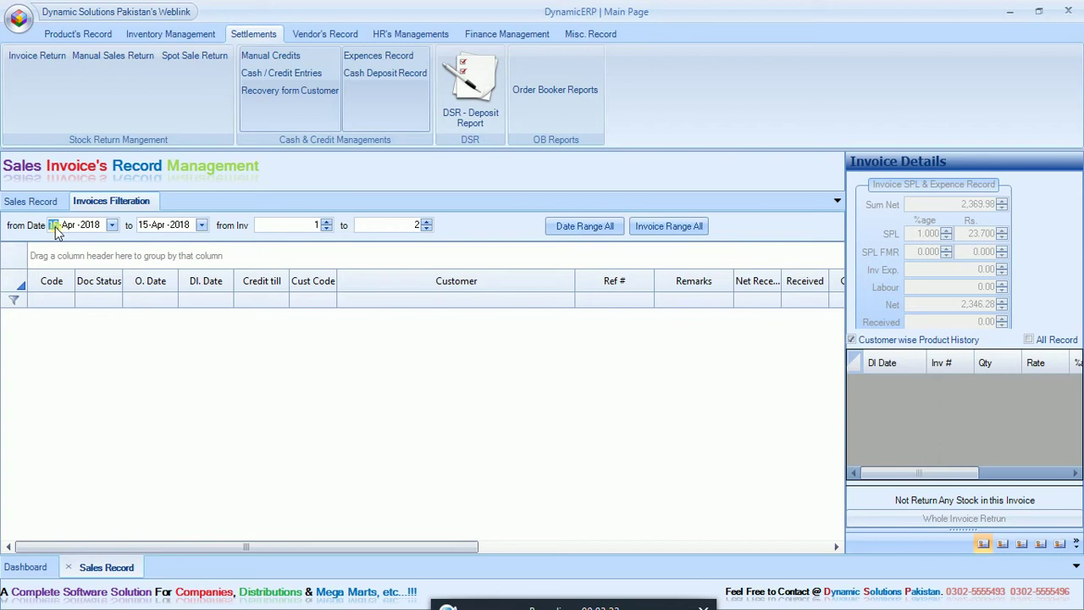
click(143, 226)
key(Up)
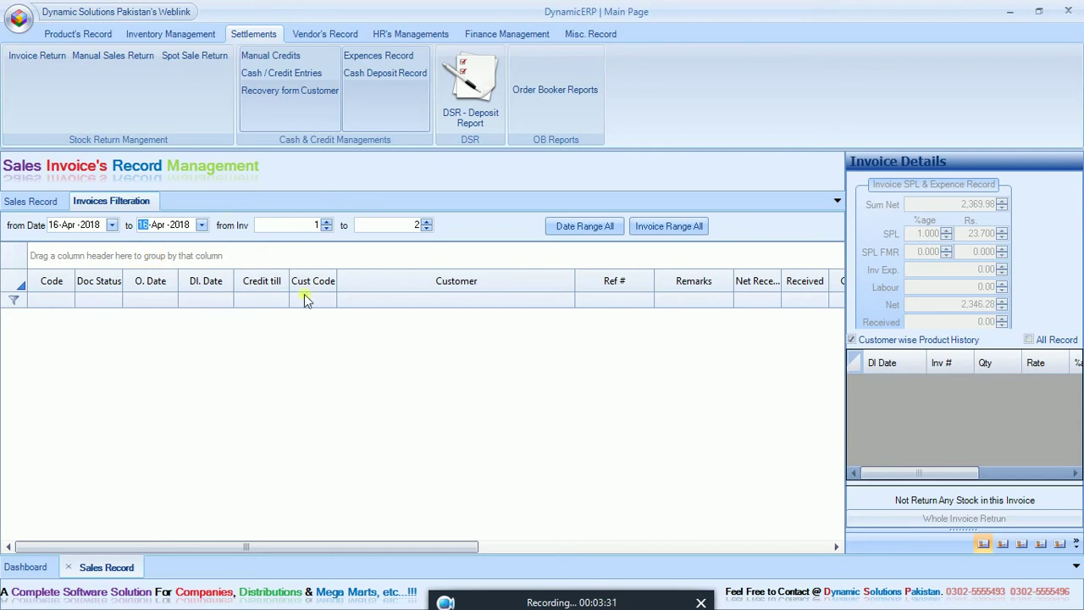
click(574, 227)
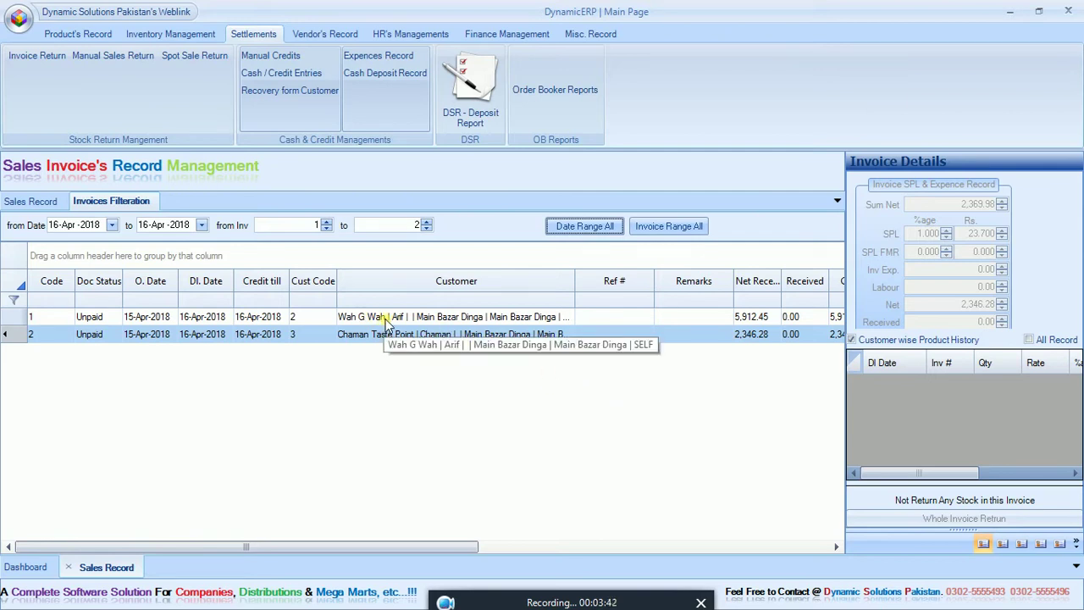
- Filter the listed invoices by customer "wah" and open the matching invoice's sales record
click(407, 303)
text(wah)
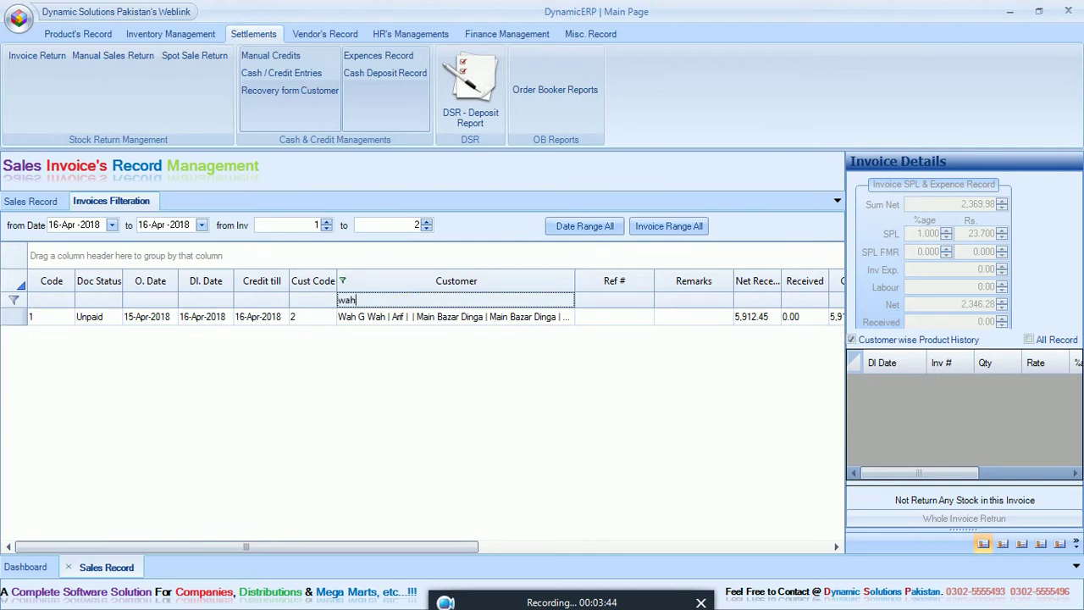
click(414, 315)
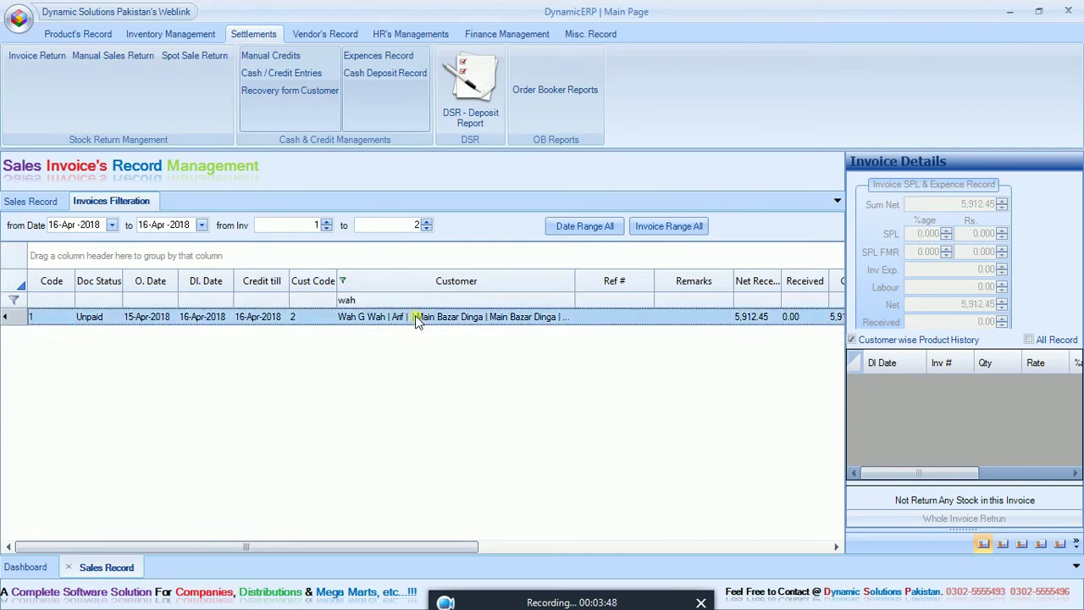
click(53, 202)
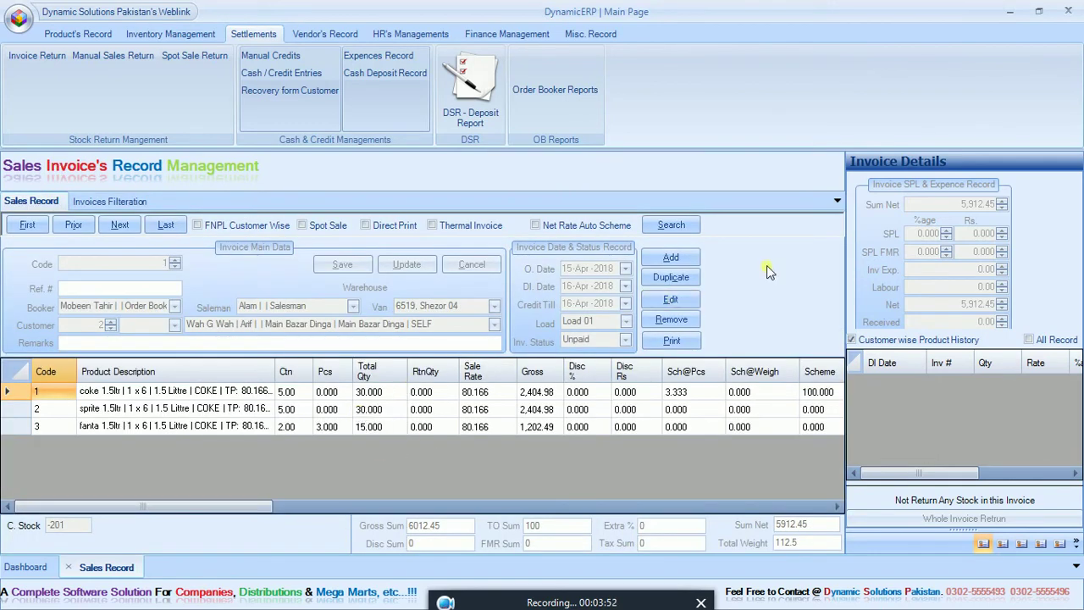
- Try returning the whole Wah G Wah invoice in edit mode, cancel the edit, and close the sales record
click(668, 299)
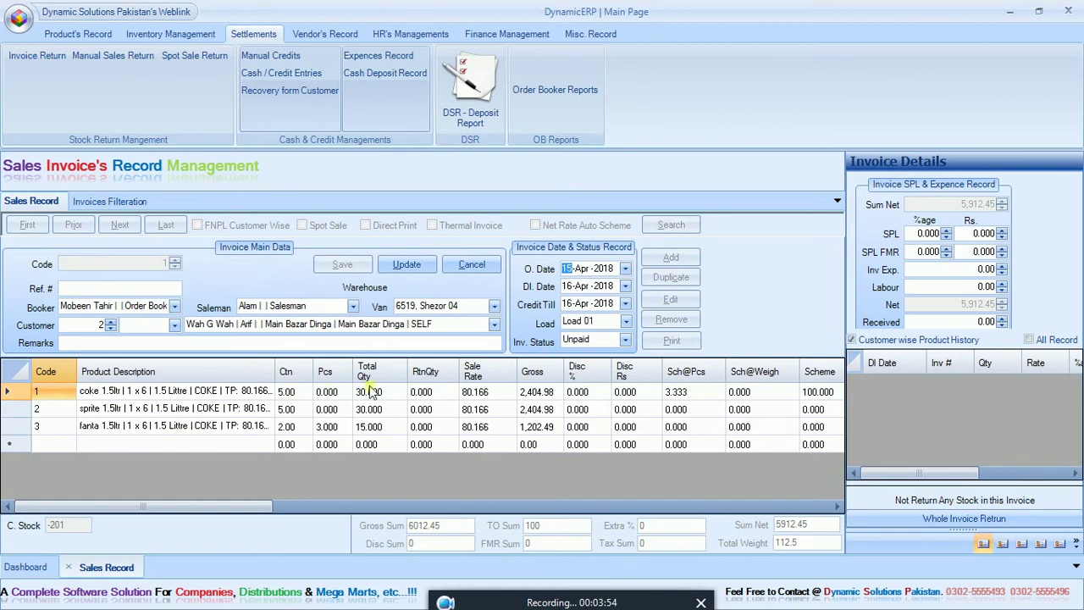
click(424, 396)
key(Down)
key(Down)
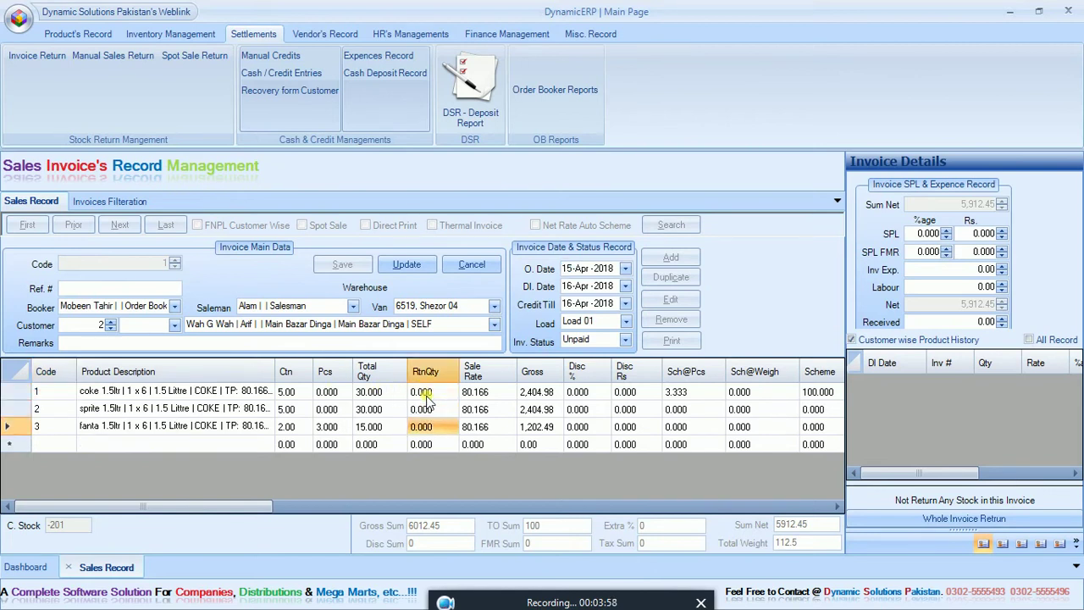
click(973, 526)
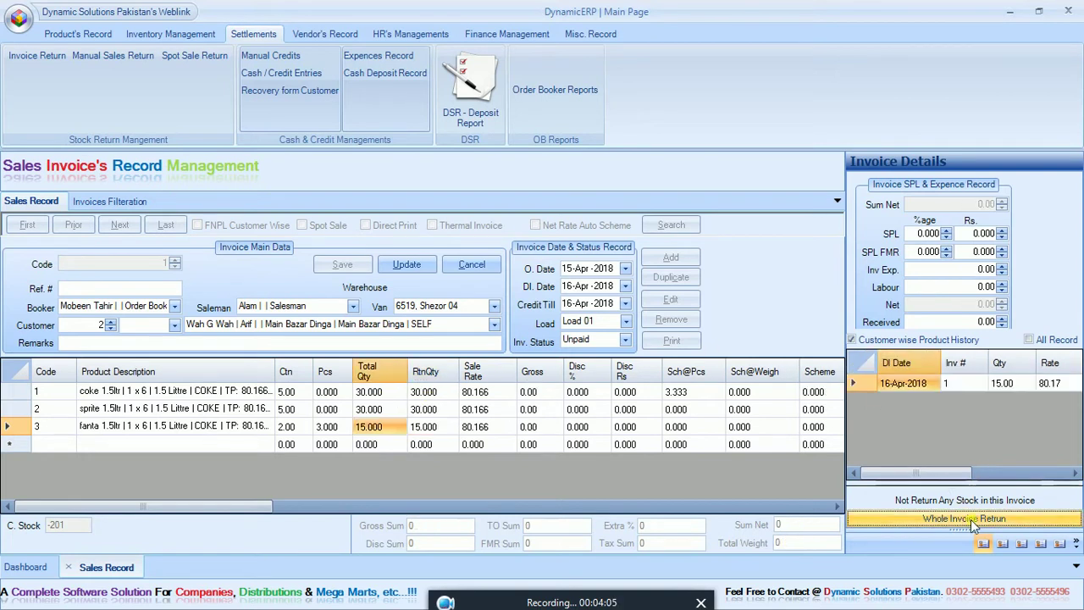
click(489, 268)
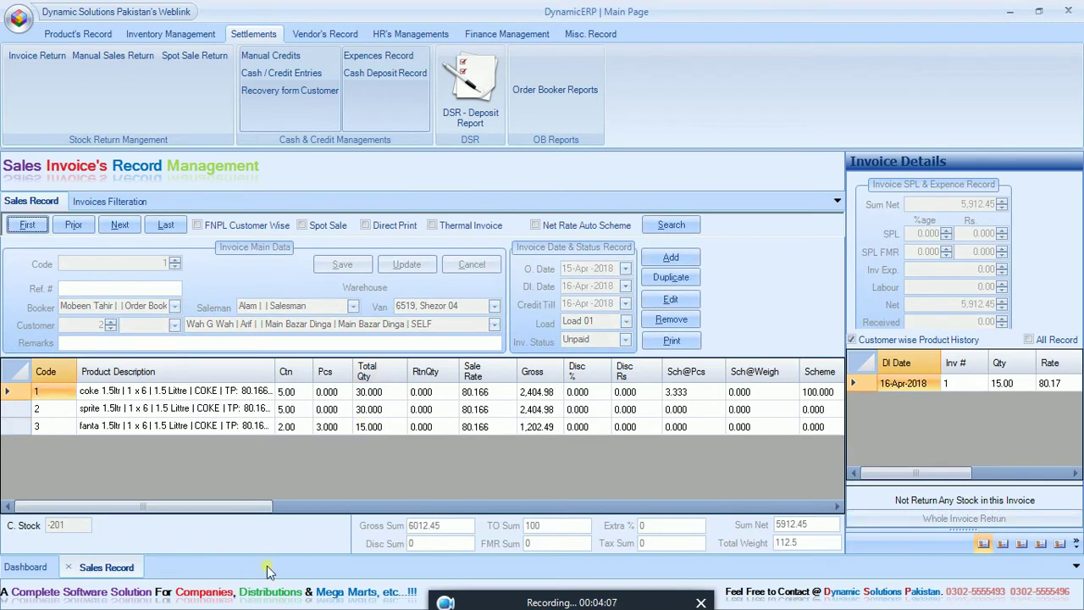
click(69, 568)
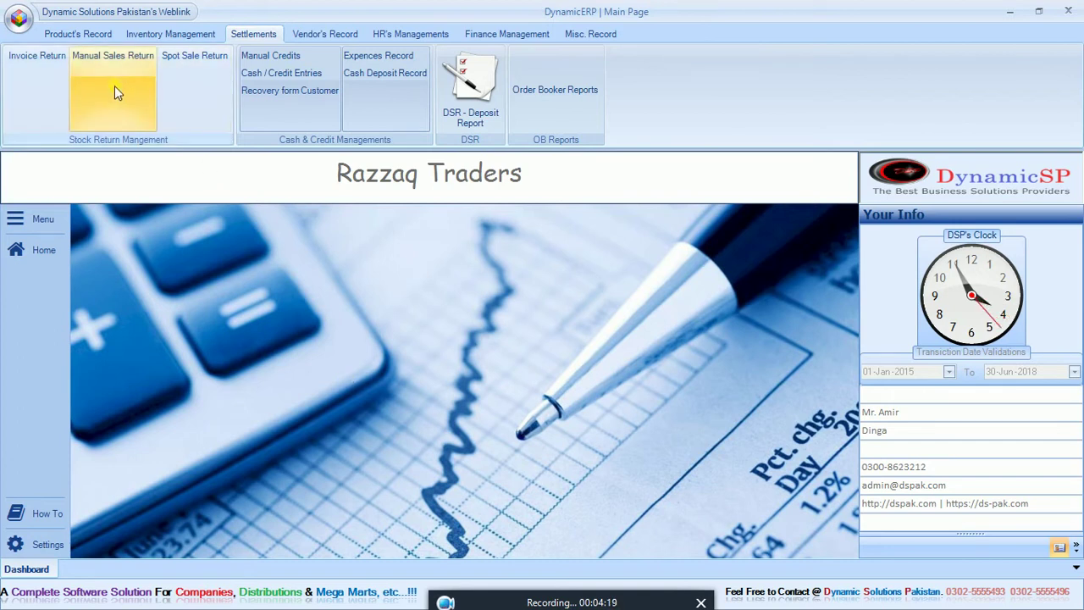
- Open the spot sale return for editing, examine the return quantity of the coke, fanta and sprite lines, and close it
click(183, 82)
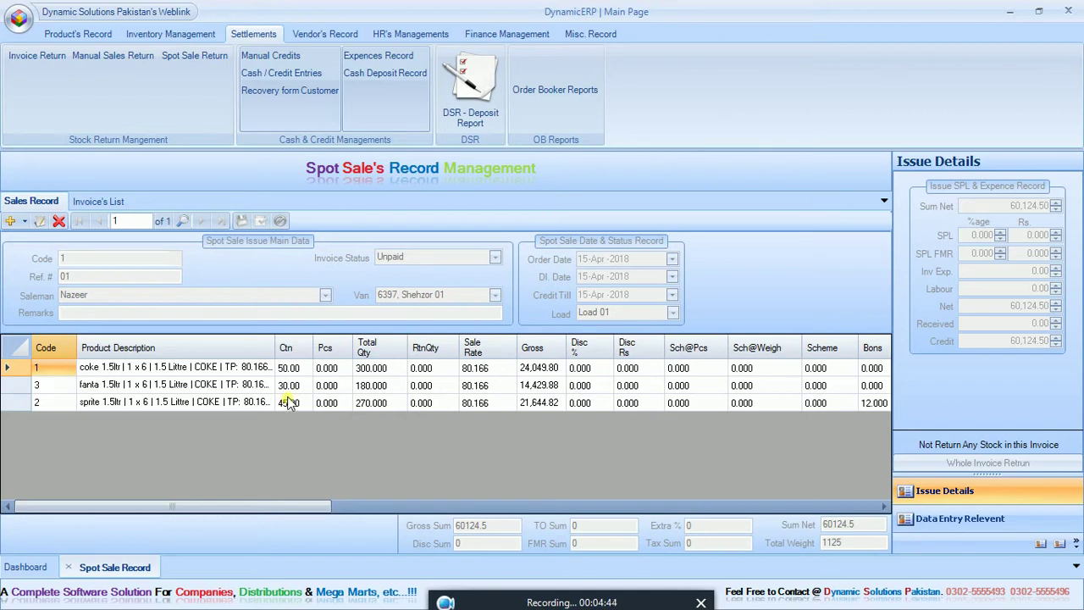
click(38, 223)
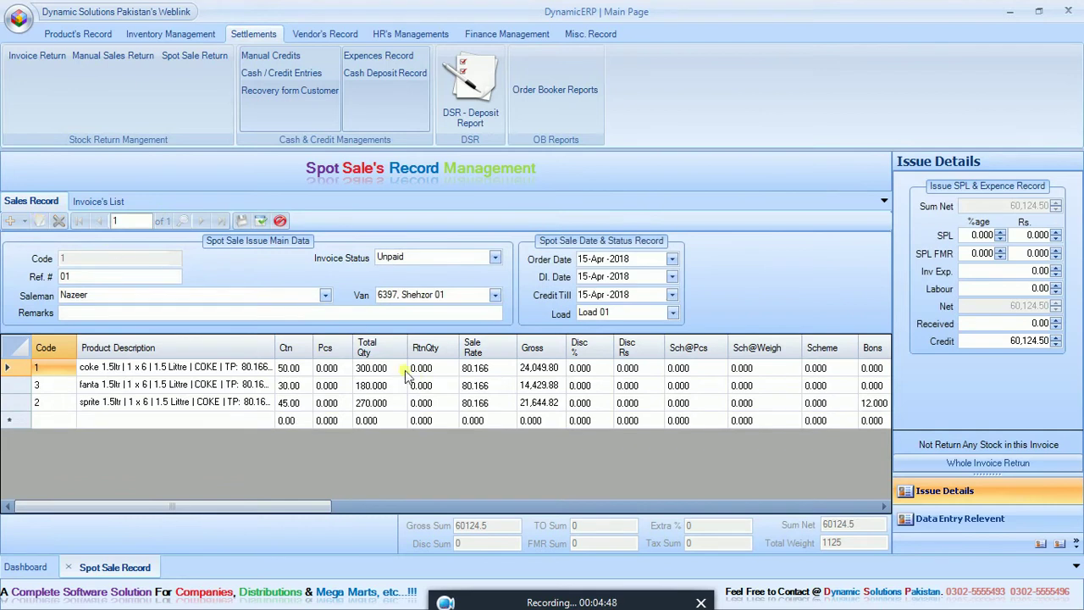
click(453, 370)
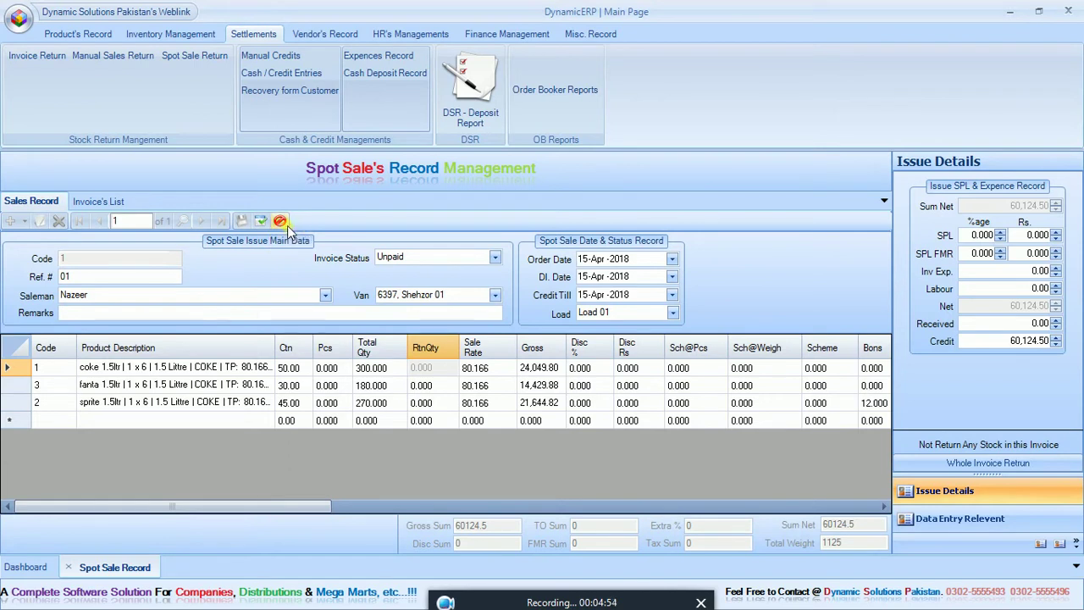
click(446, 385)
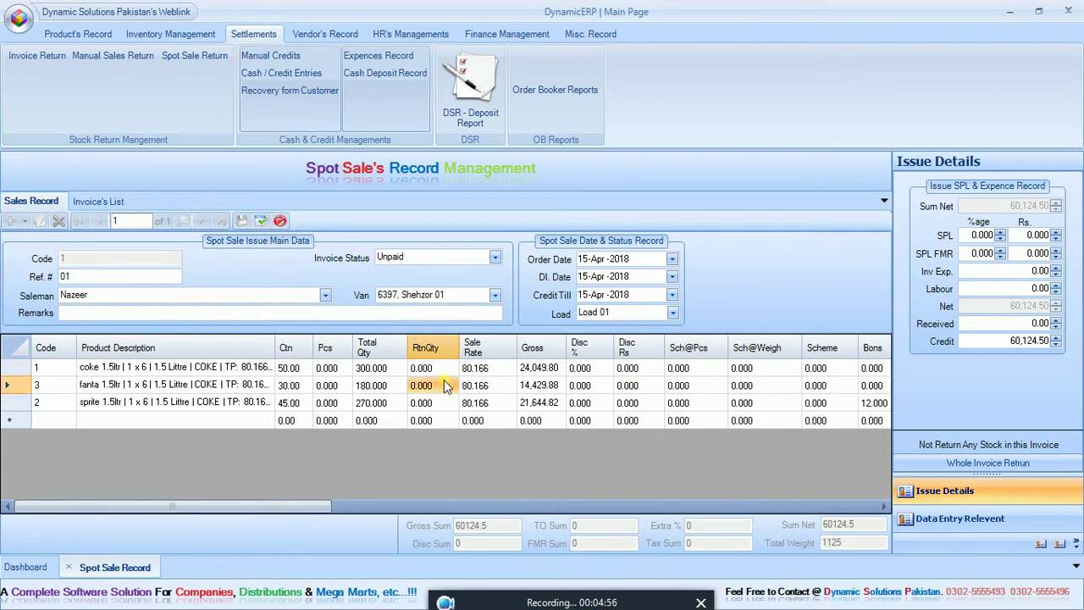
click(434, 405)
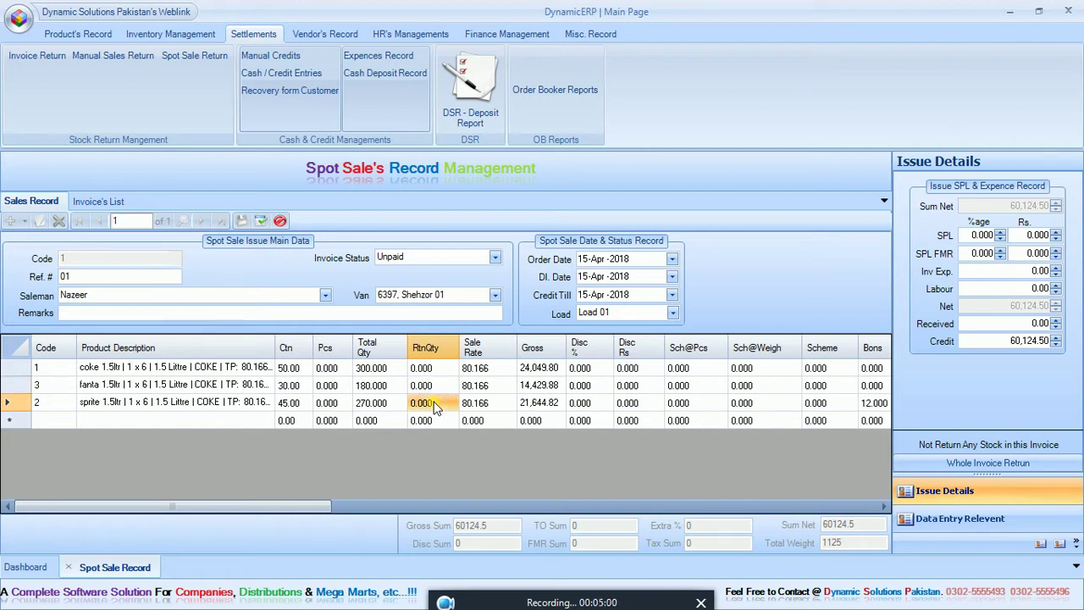
key(Escape)
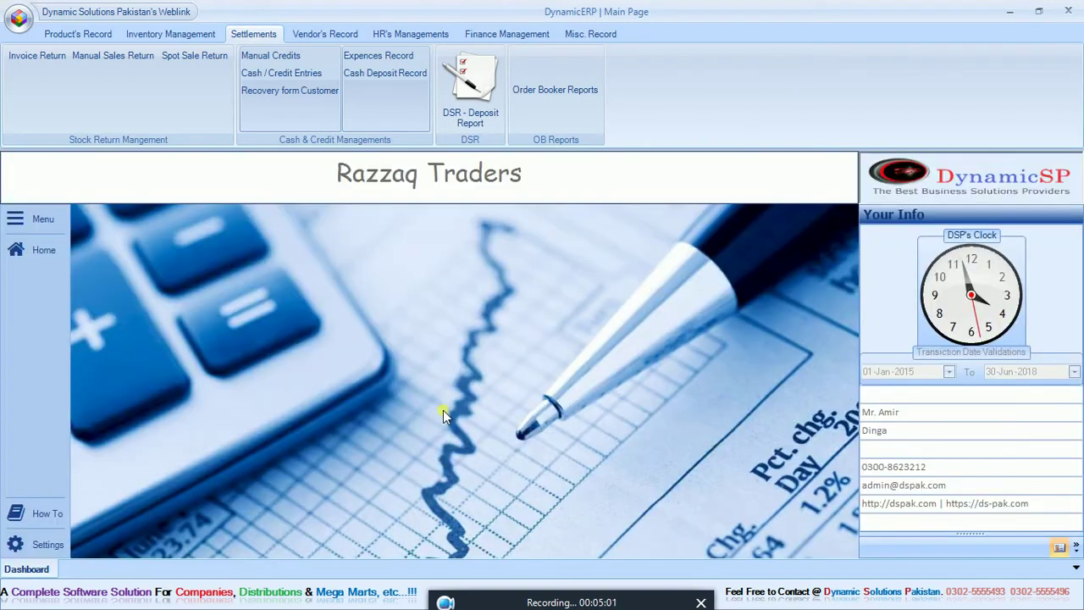
- Reopen the spot sale return for editing, examine the lines' return quantities, sale rates and gross amounts, and cancel and close it
click(169, 68)
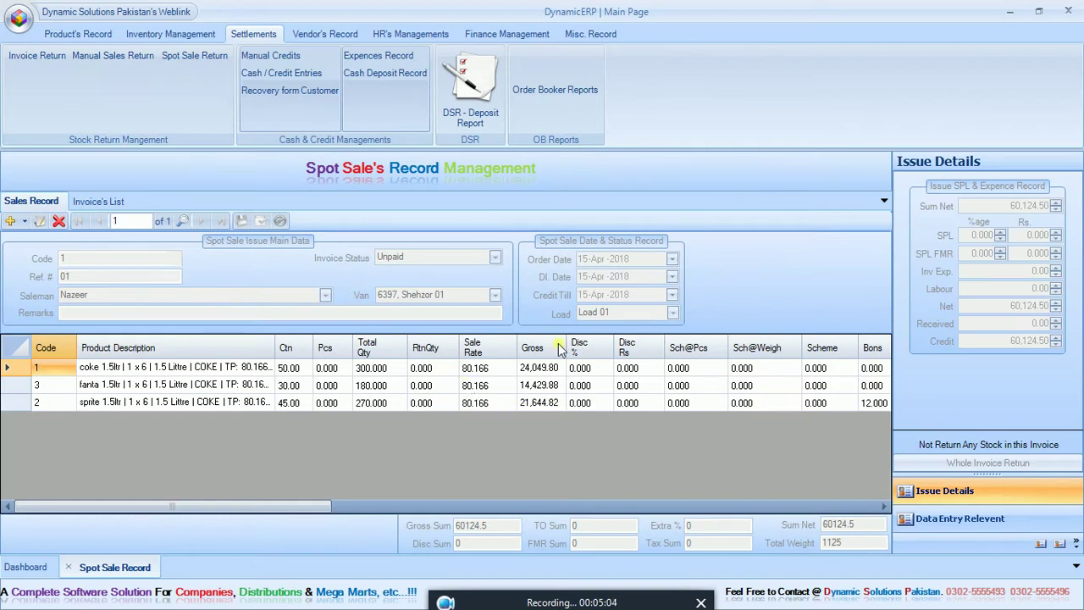
click(38, 223)
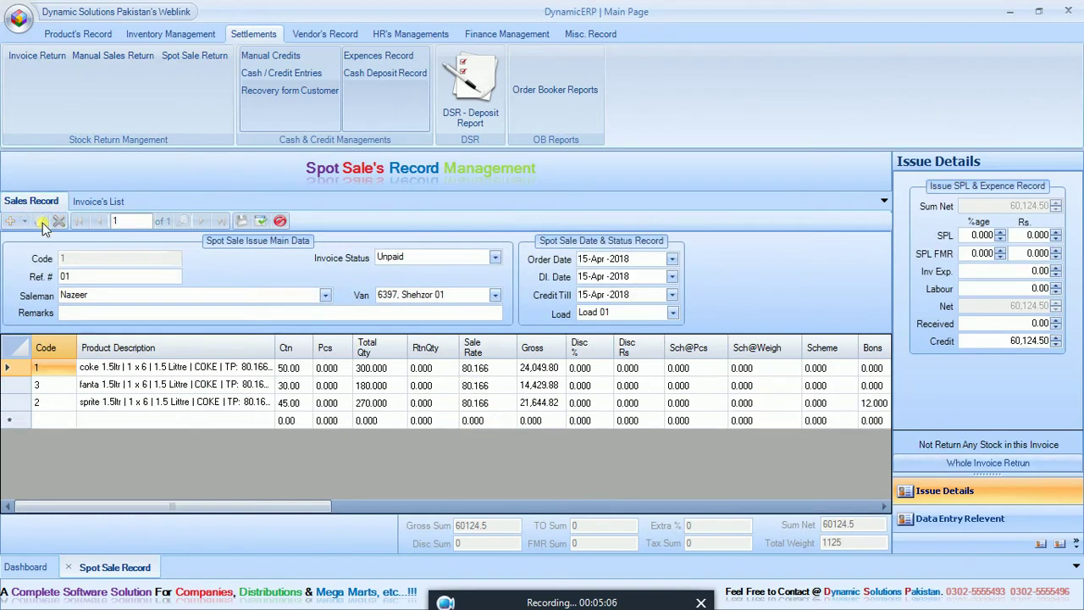
click(439, 403)
click(439, 404)
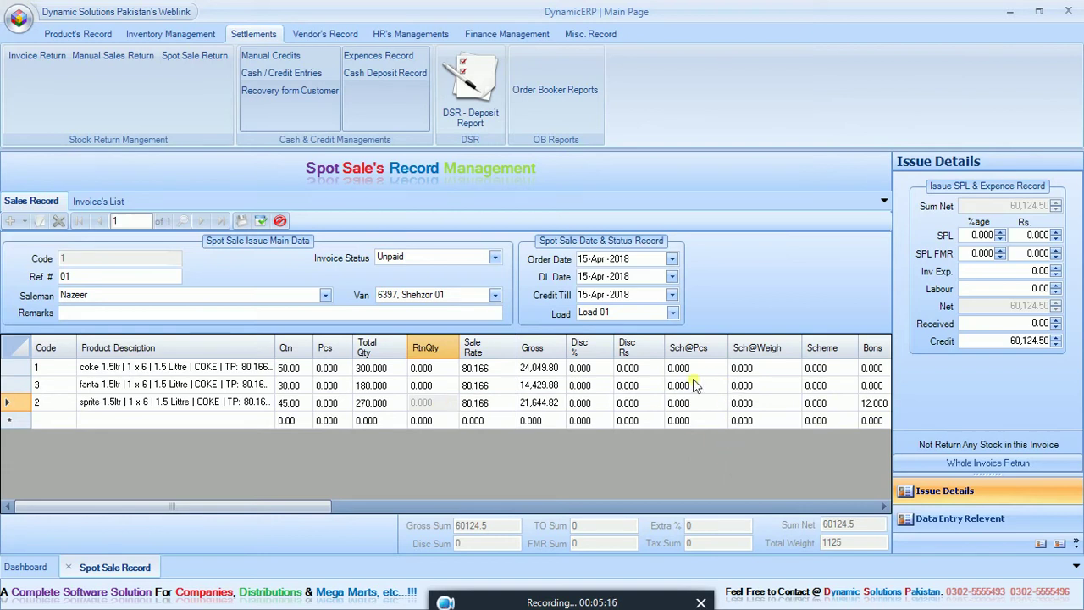
click(561, 396)
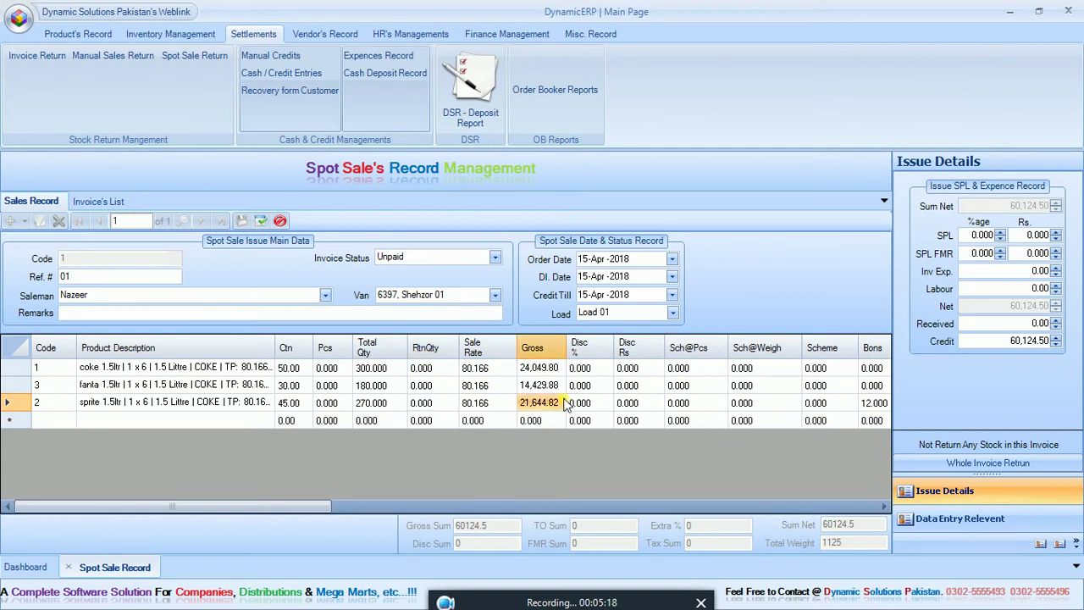
click(494, 387)
click(490, 368)
click(490, 402)
click(533, 385)
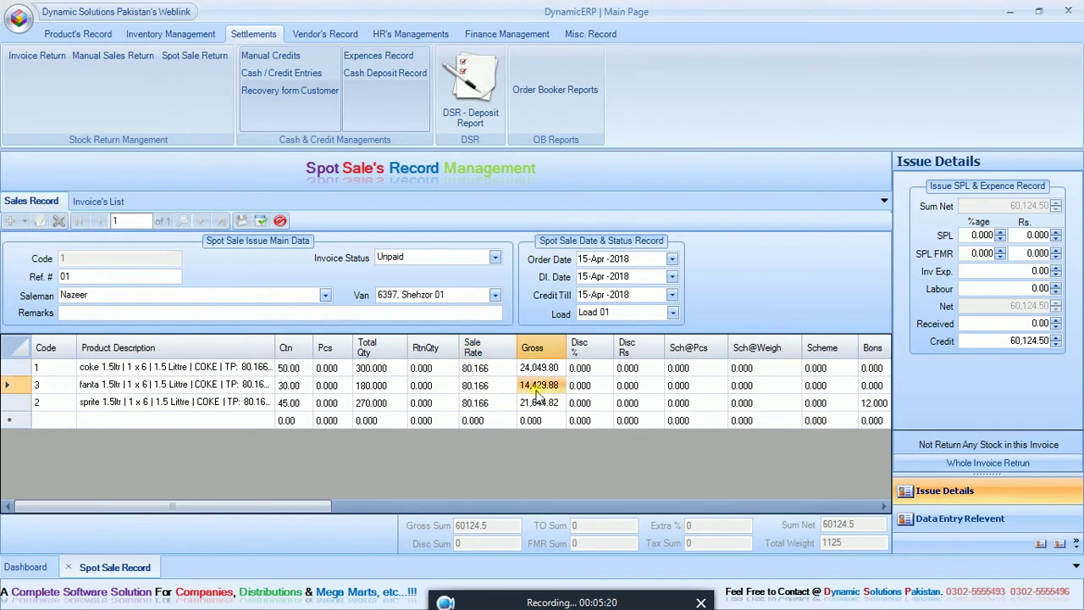
click(539, 369)
click(494, 386)
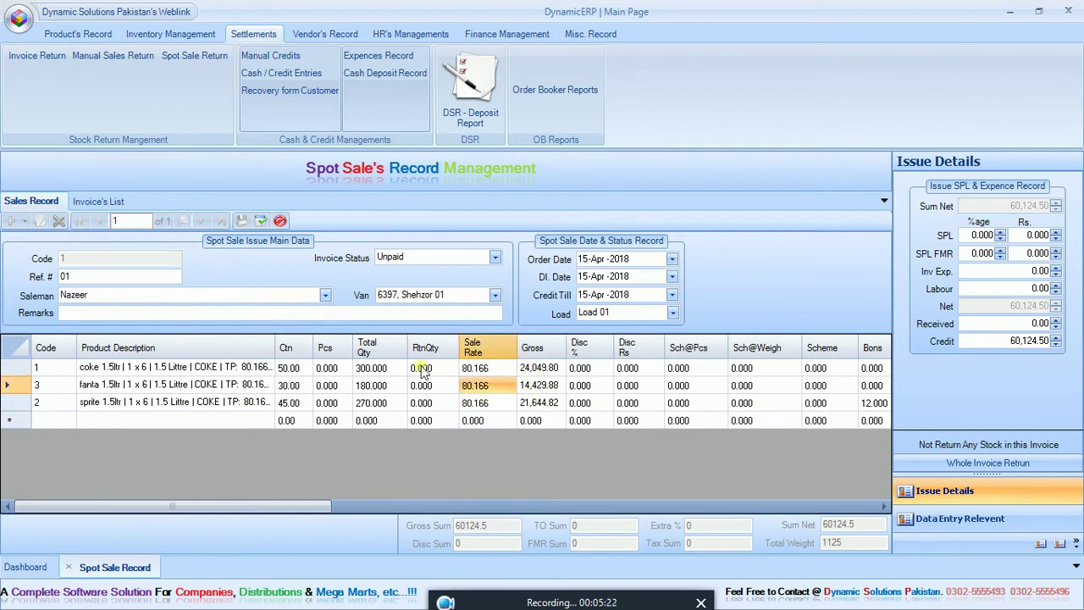
click(280, 221)
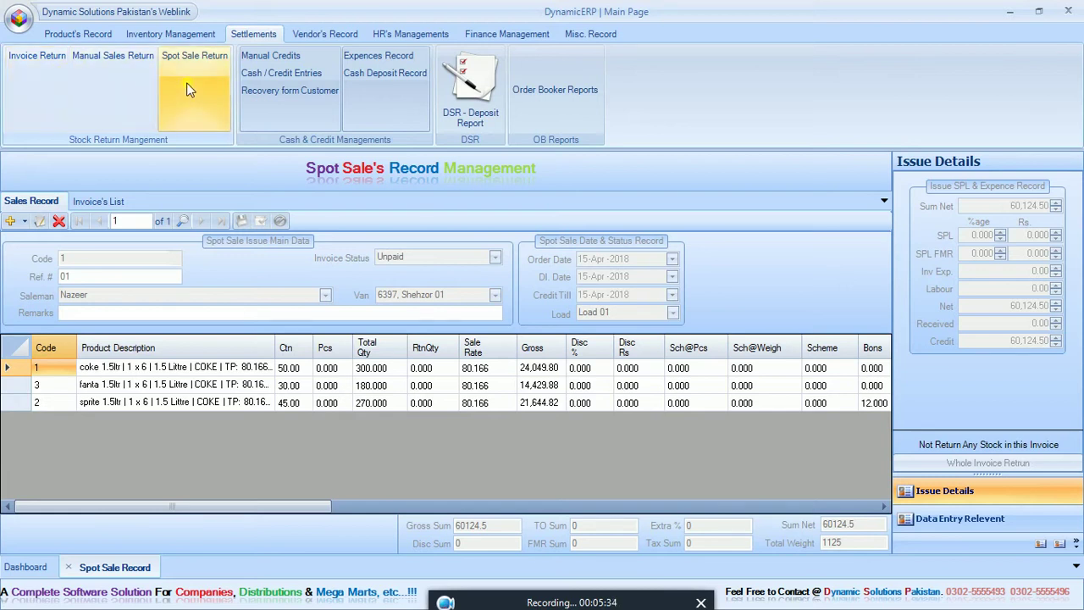
click(68, 568)
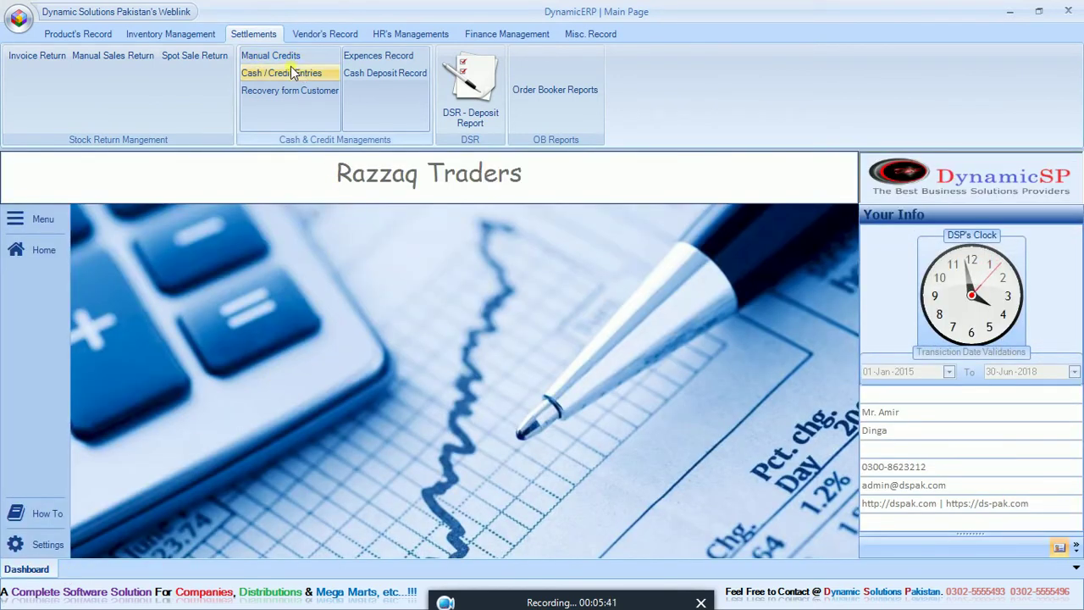
- Edit the spot sale return record to set its credit to 30000, confirm the update, and close the record
click(219, 82)
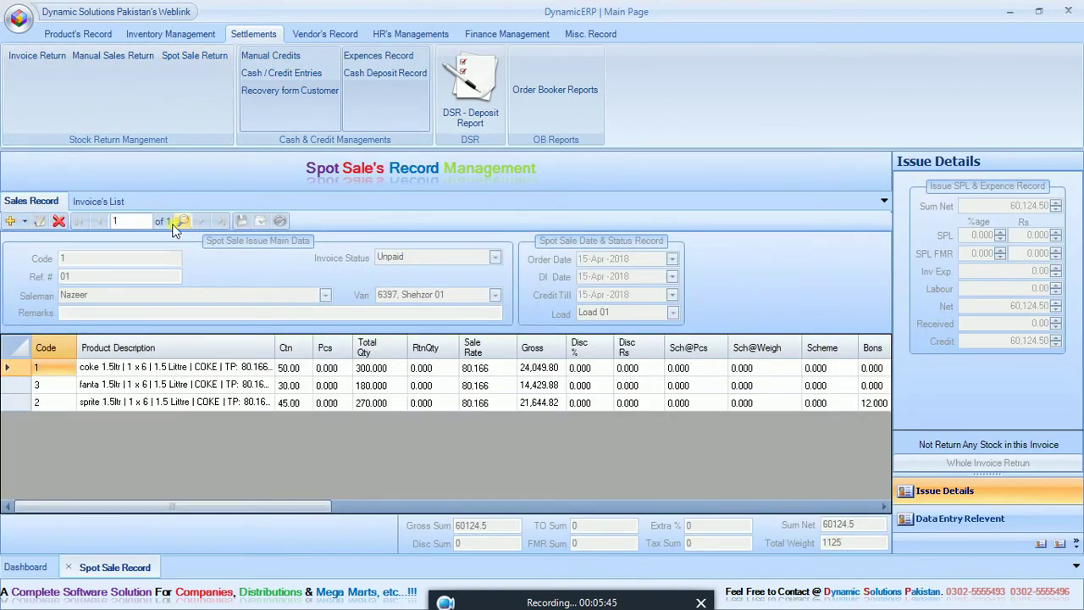
click(39, 221)
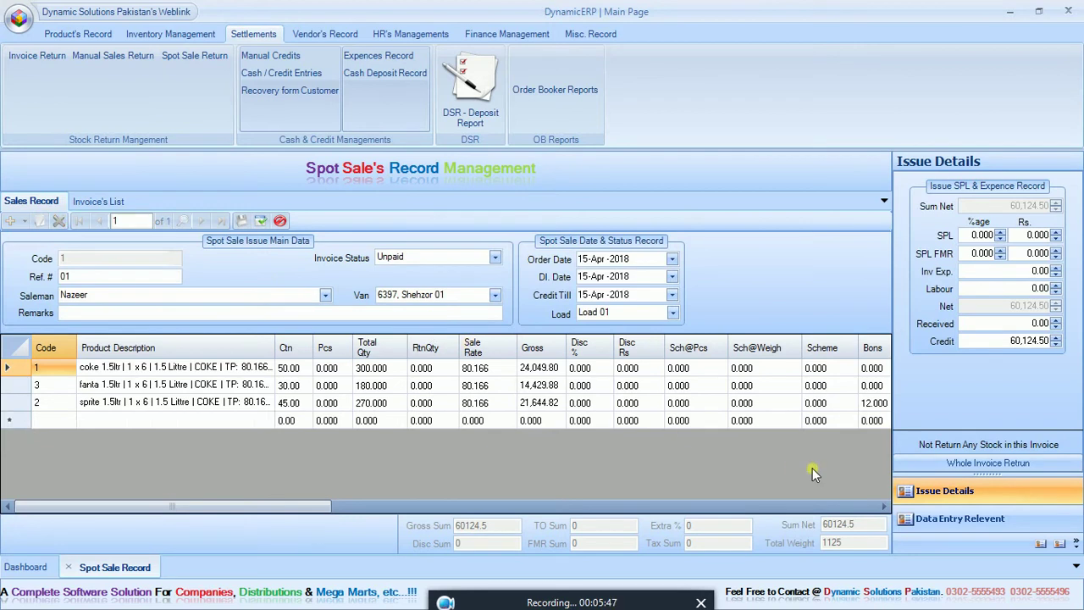
click(989, 341)
text(30000)
click(243, 222)
click(539, 361)
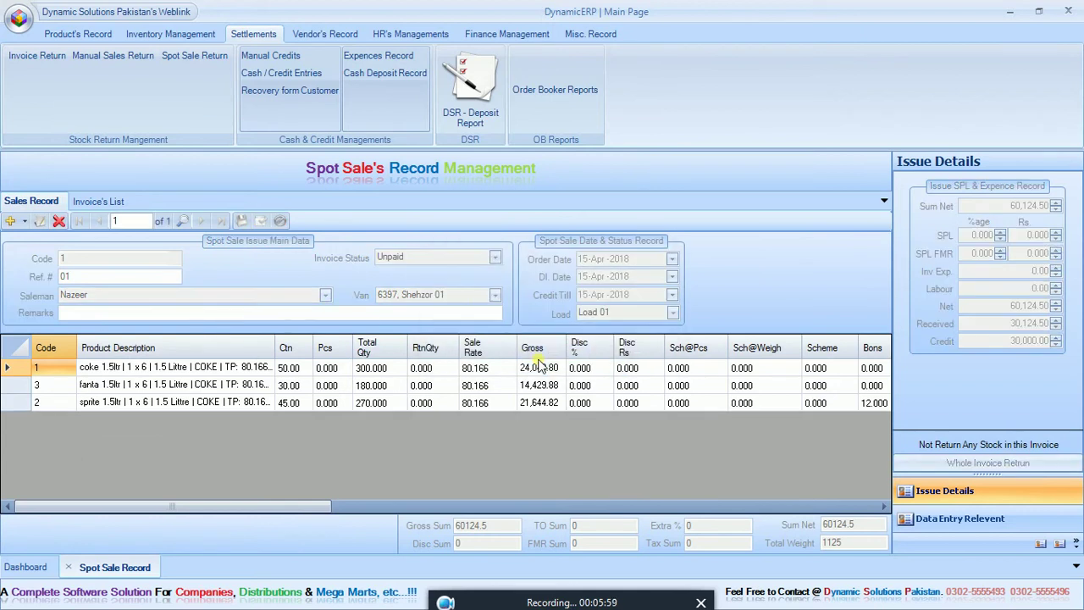
click(67, 566)
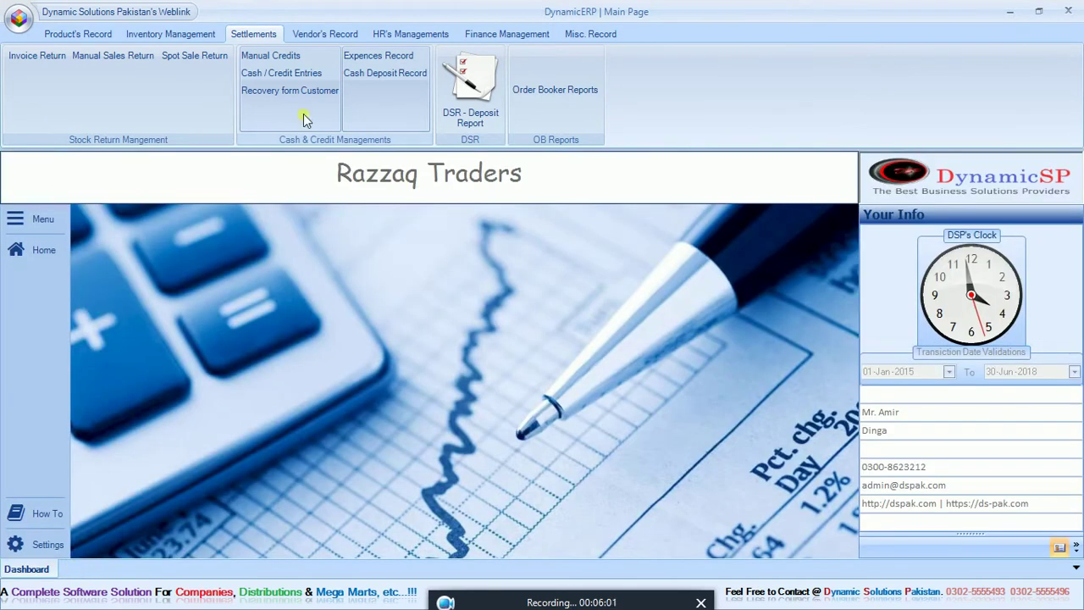
- Start a new manual credit for the customer Chaman Taste Point with the recovery date set to 15-Apr-2018
click(303, 59)
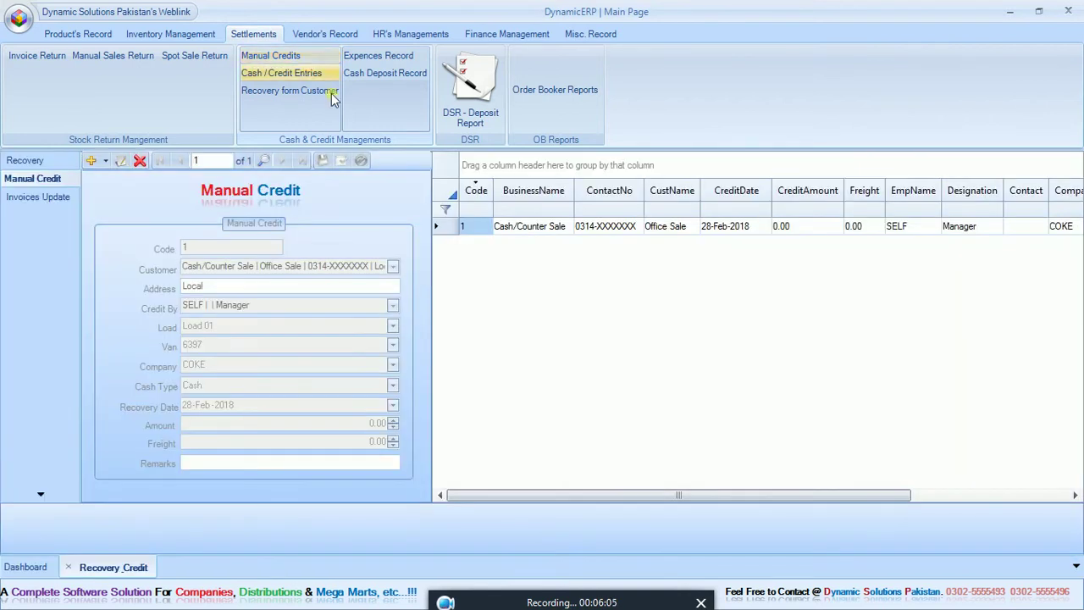
click(91, 160)
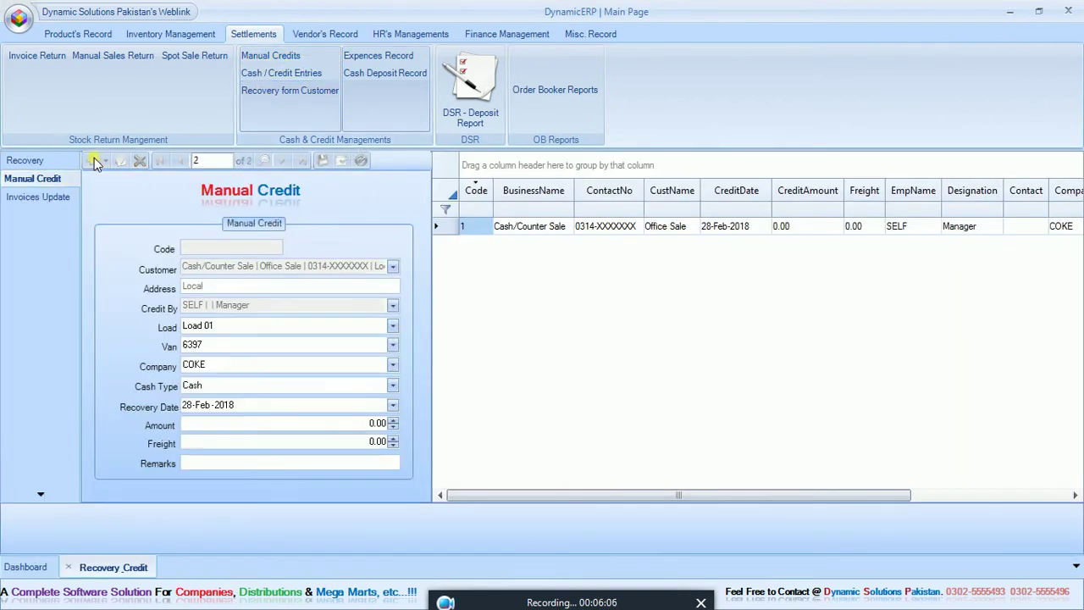
click(393, 268)
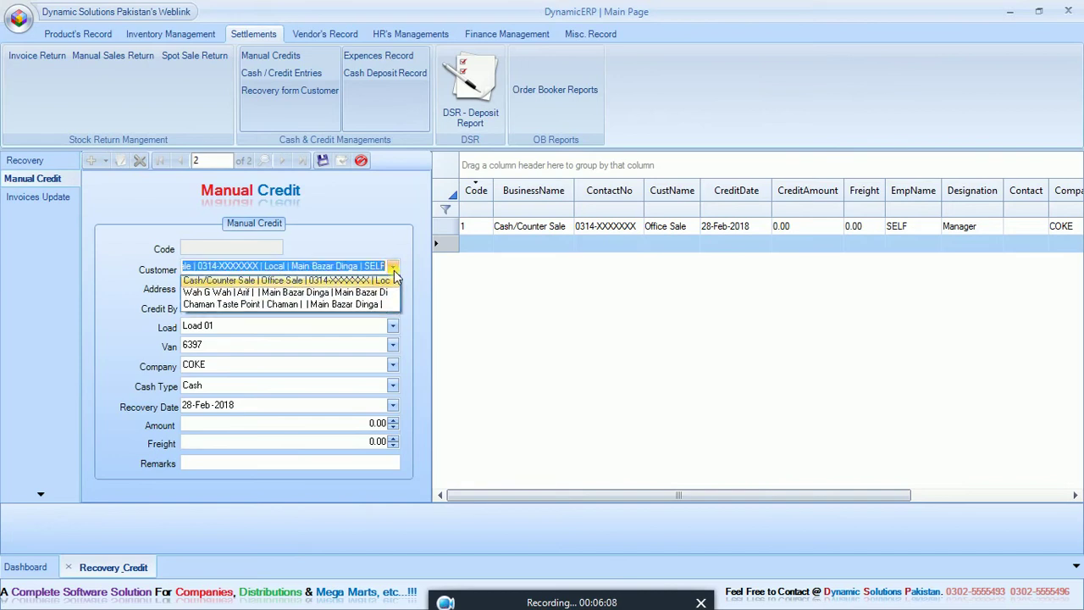
click(323, 306)
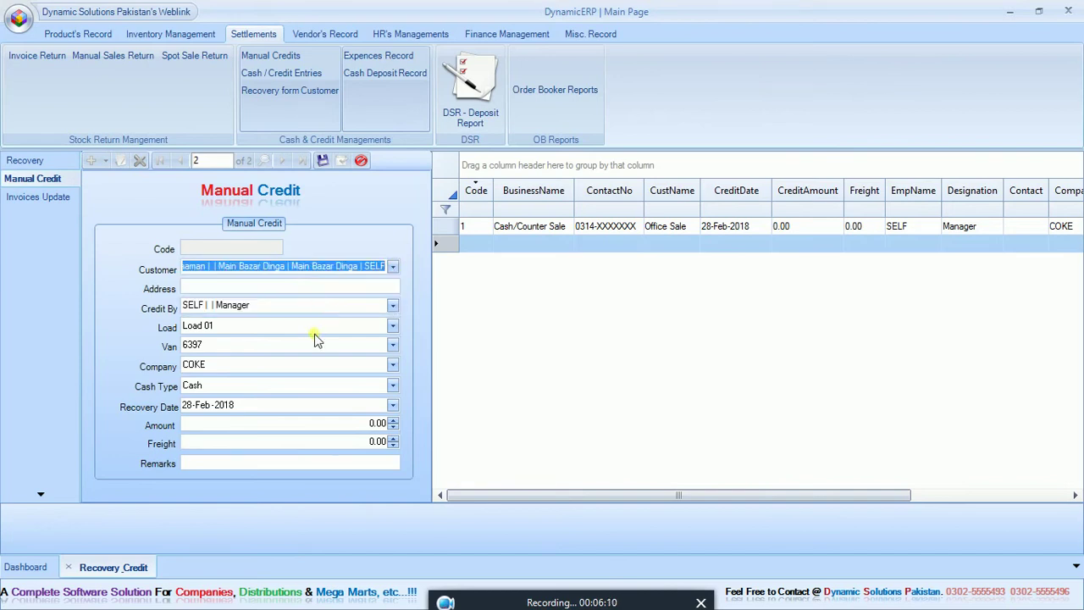
click(376, 424)
click(393, 404)
click(311, 533)
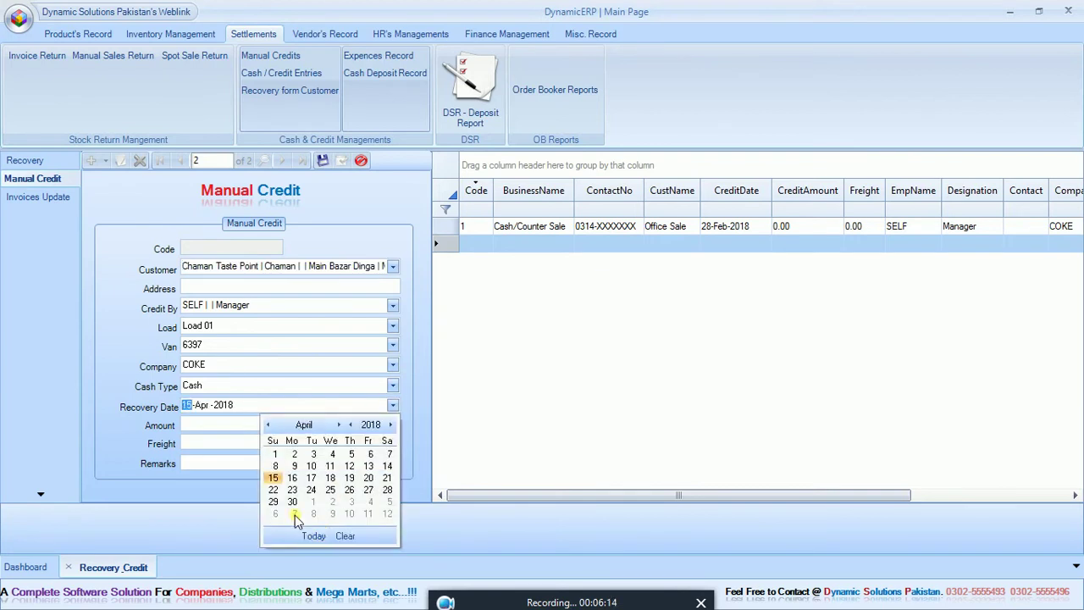
click(227, 427)
- Assign the Chaman Taste Point credit to the load's salesman, set the amount to 20,000, and save the record
click(364, 306)
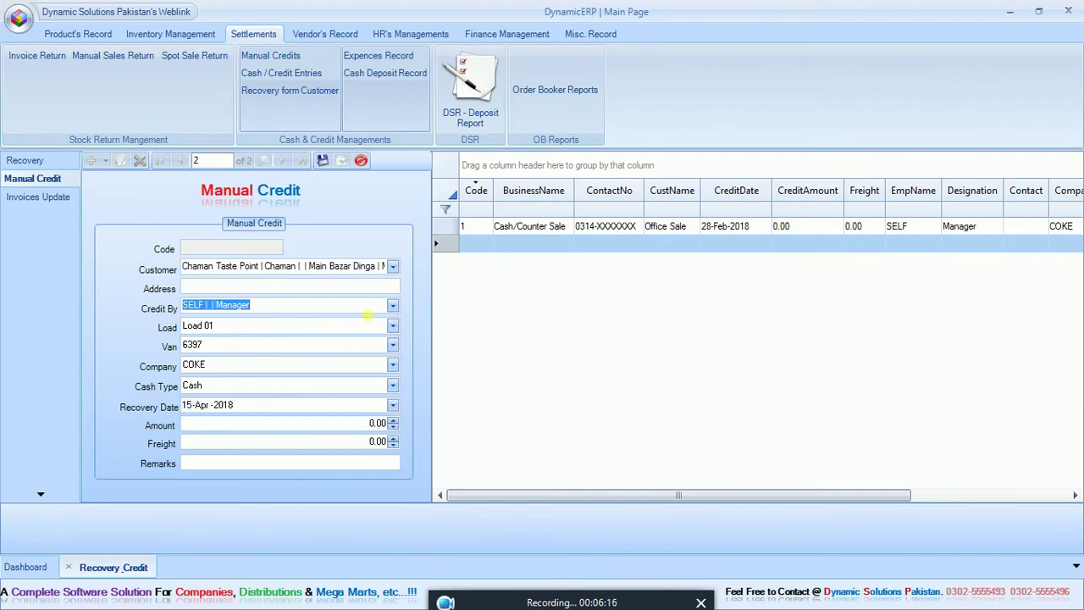
click(393, 305)
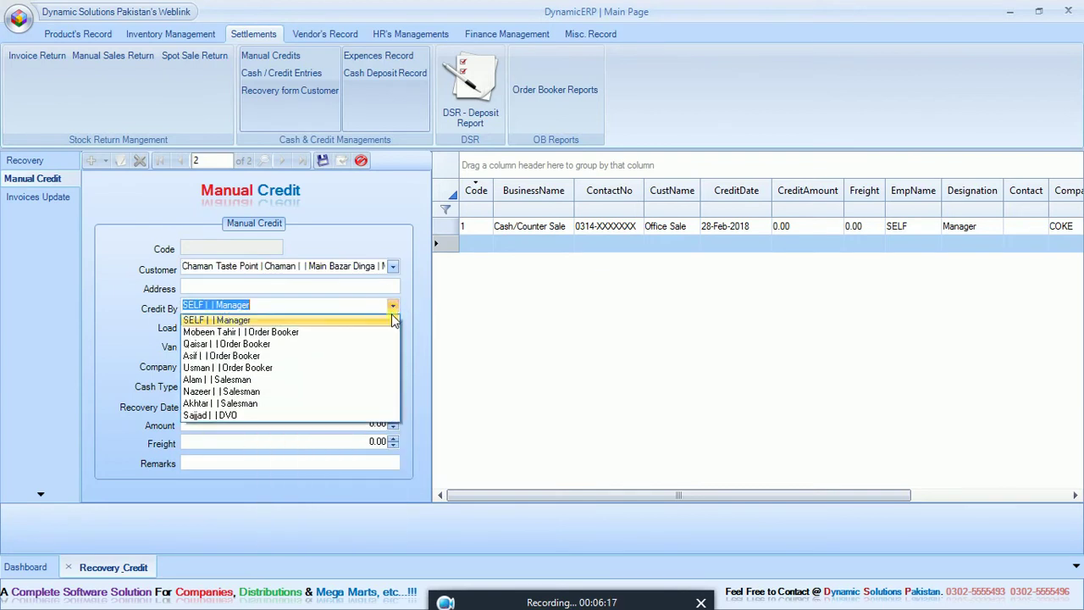
click(371, 391)
click(375, 424)
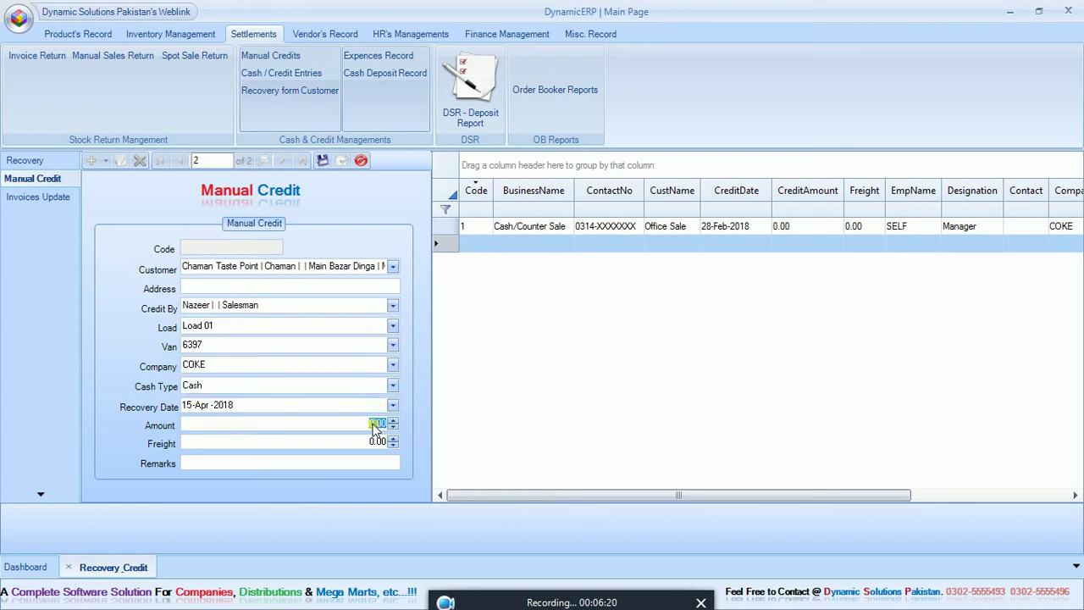
double_click(375, 424)
click(322, 160)
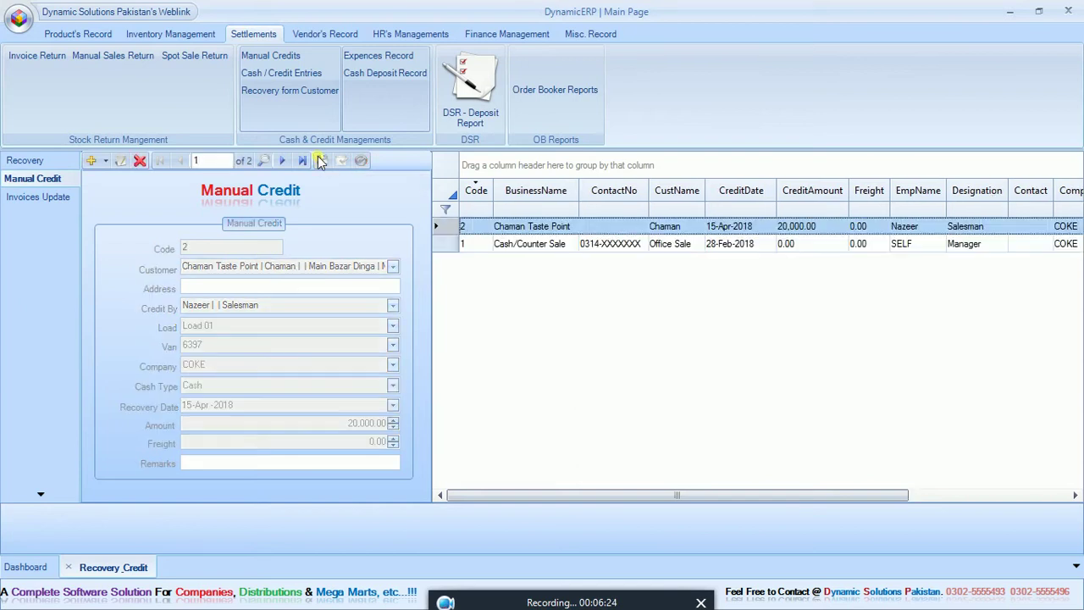
click(91, 160)
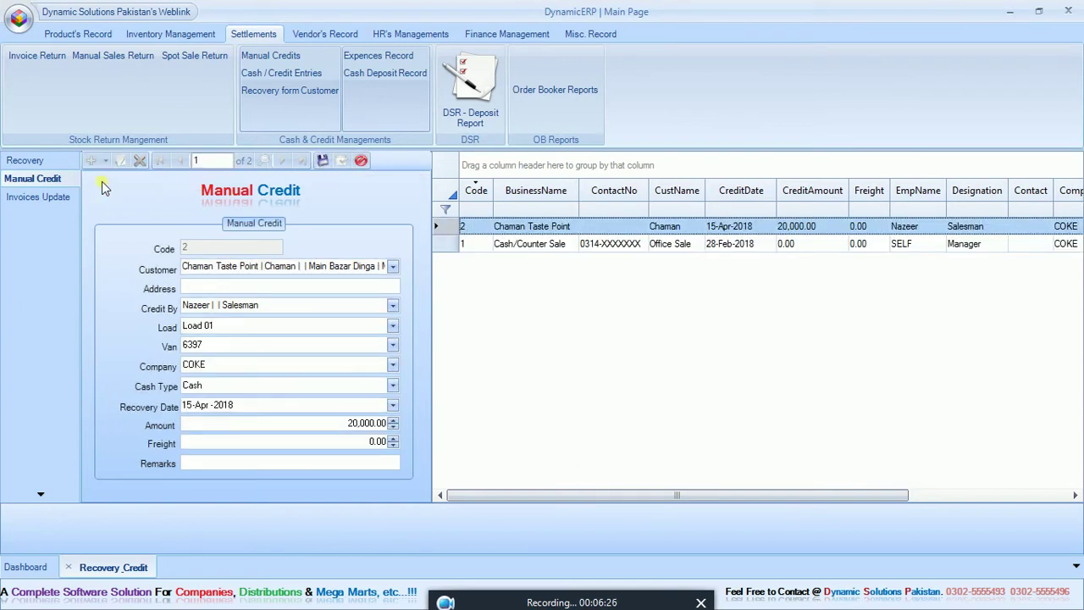
click(392, 266)
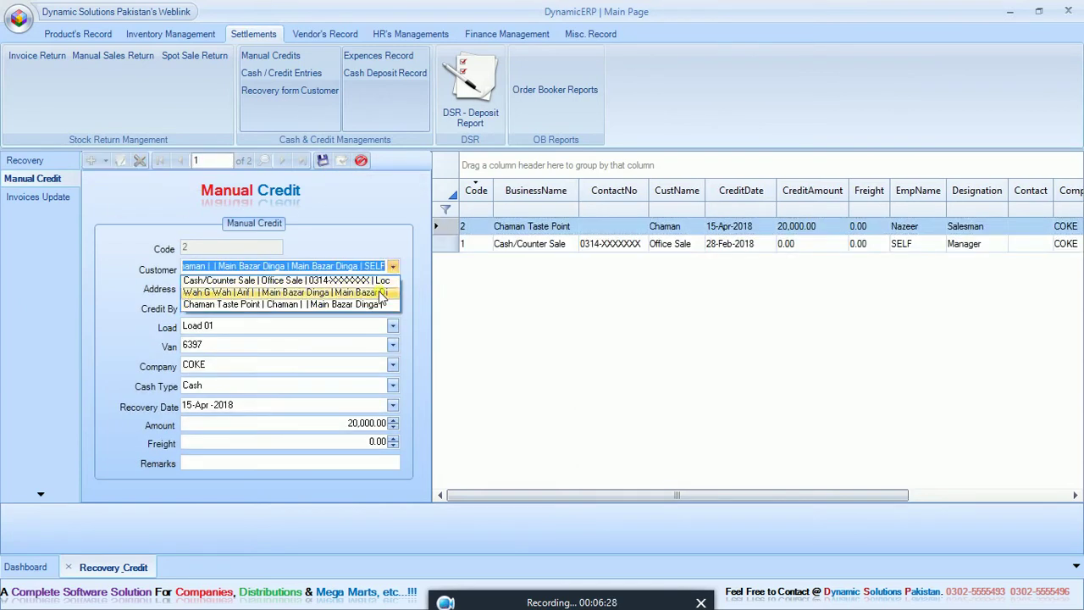
click(380, 292)
click(374, 424)
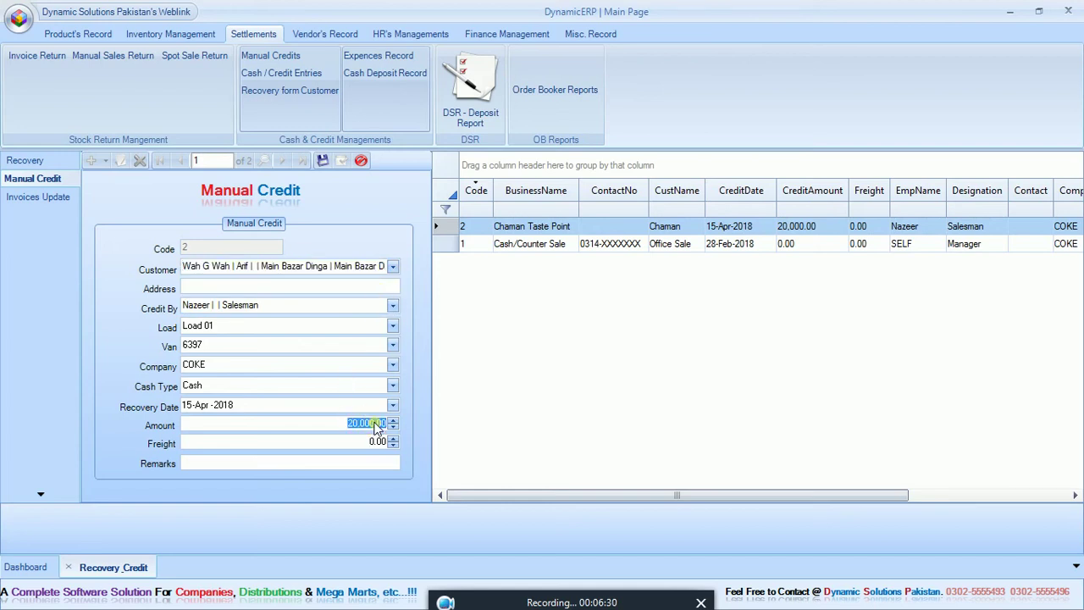
text(10000)
click(323, 160)
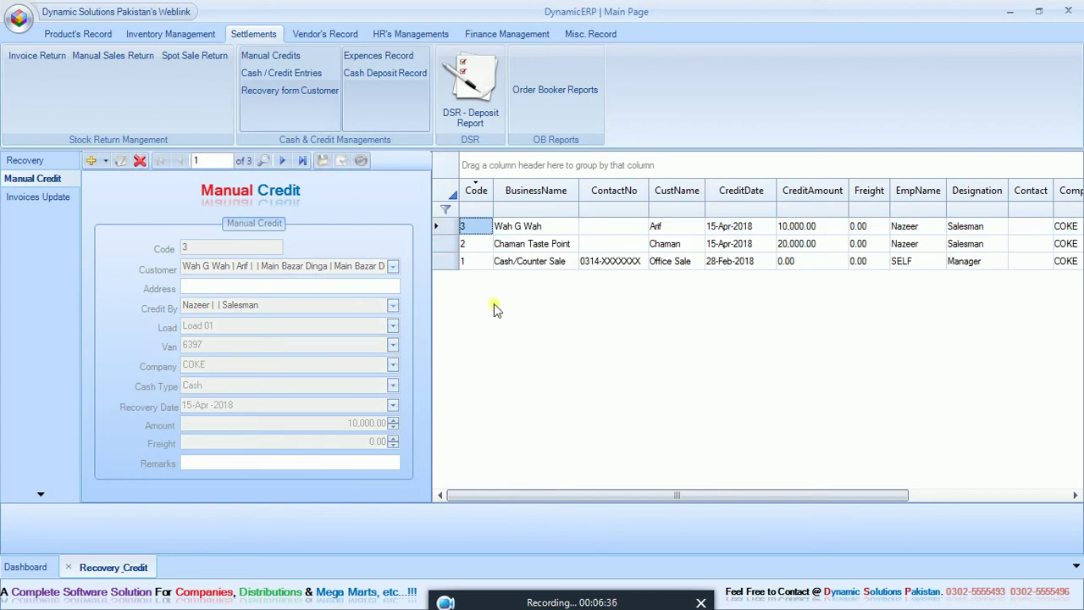
- Run the party-wise, zero-included Customer's Balances report and examine the retailers' balances
click(506, 34)
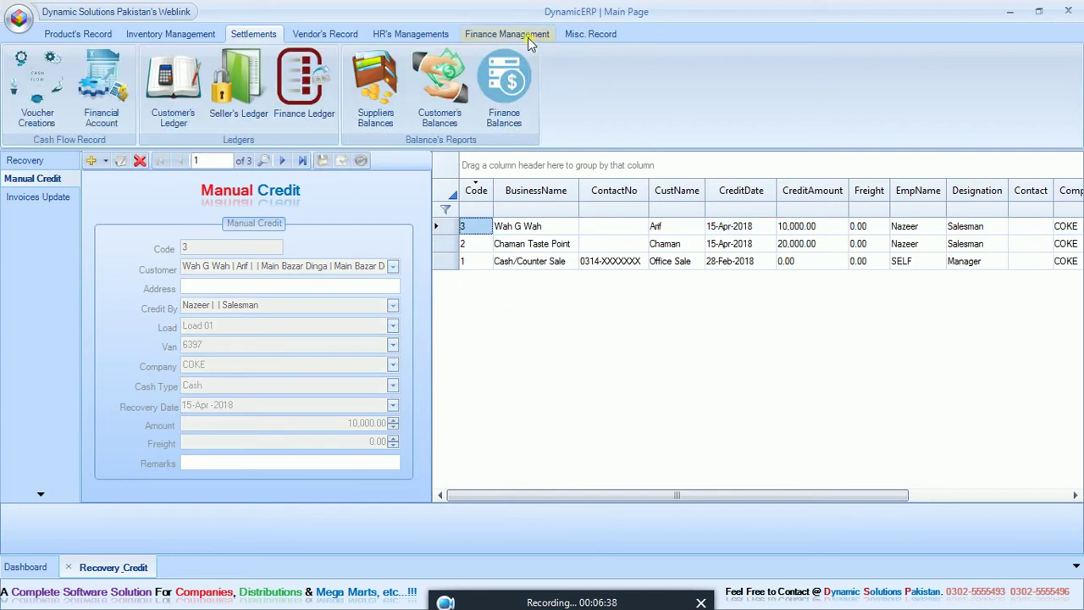
click(433, 37)
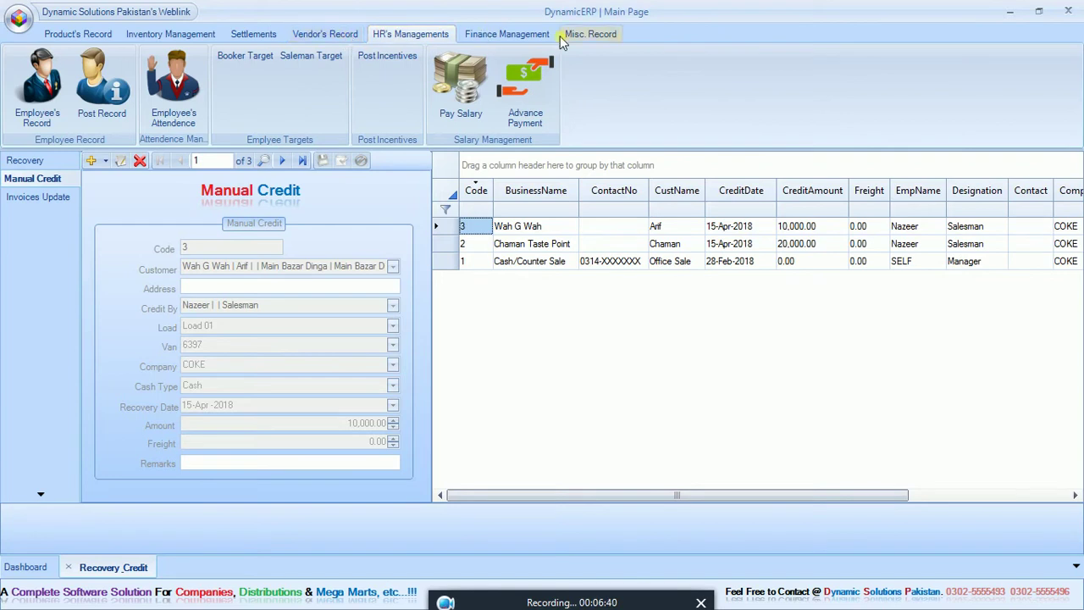
click(506, 34)
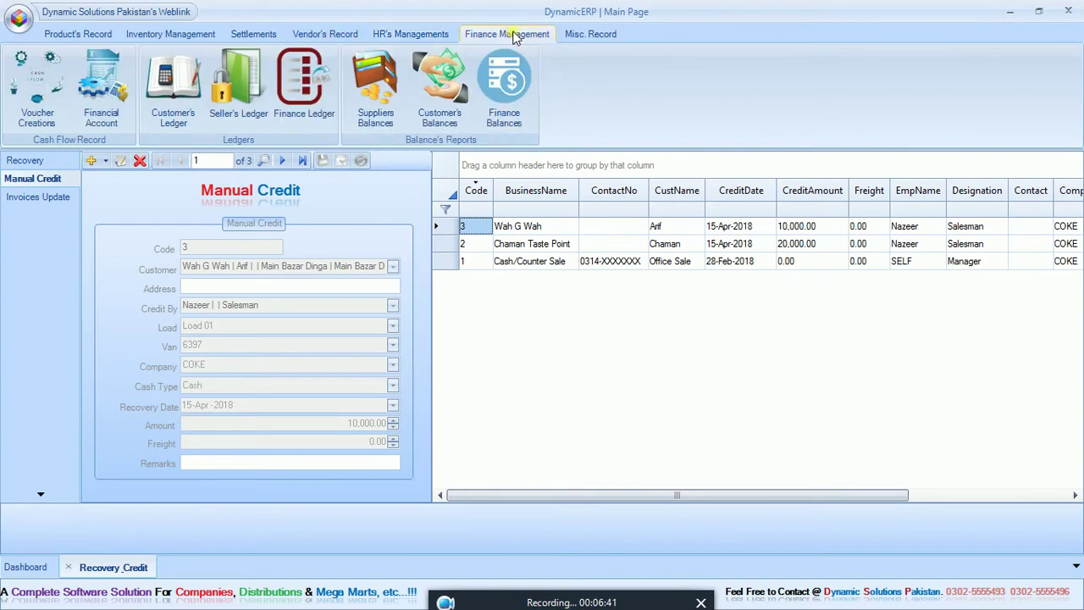
click(437, 84)
click(401, 203)
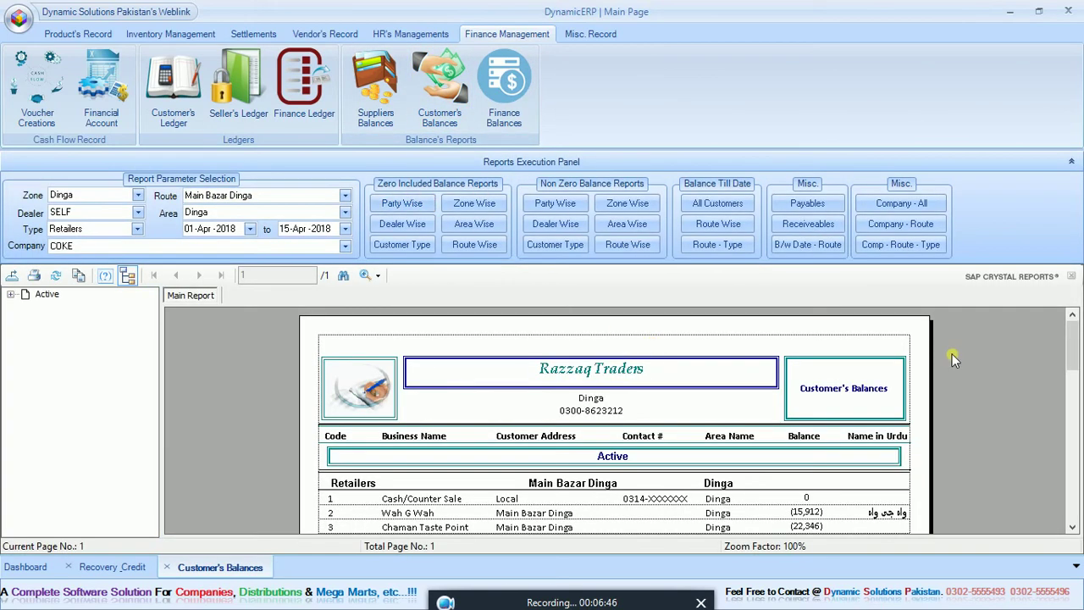
scroll(1072, 346, down, 2)
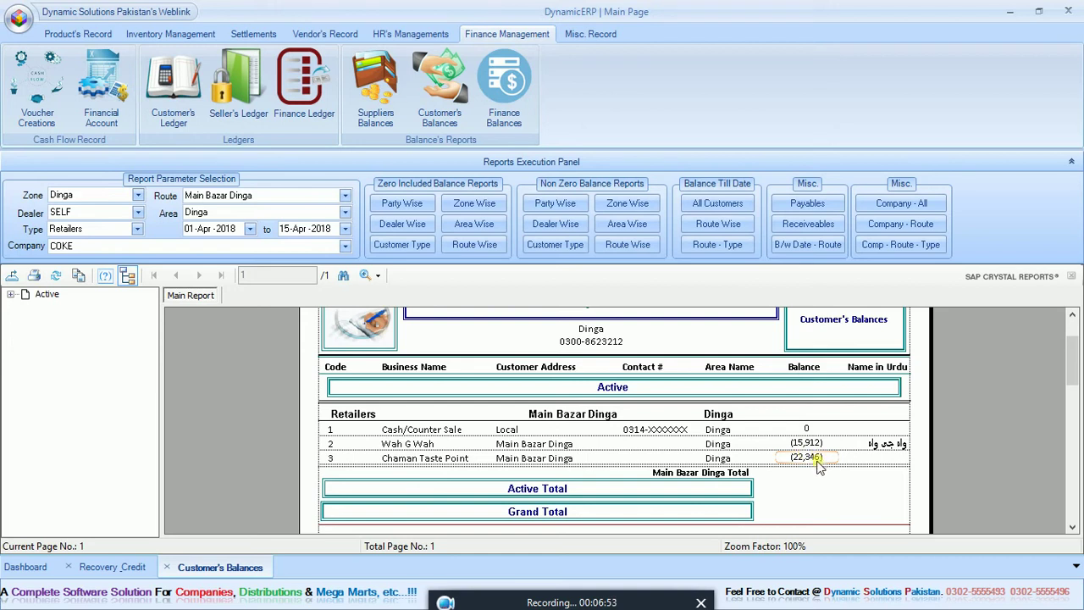
click(118, 566)
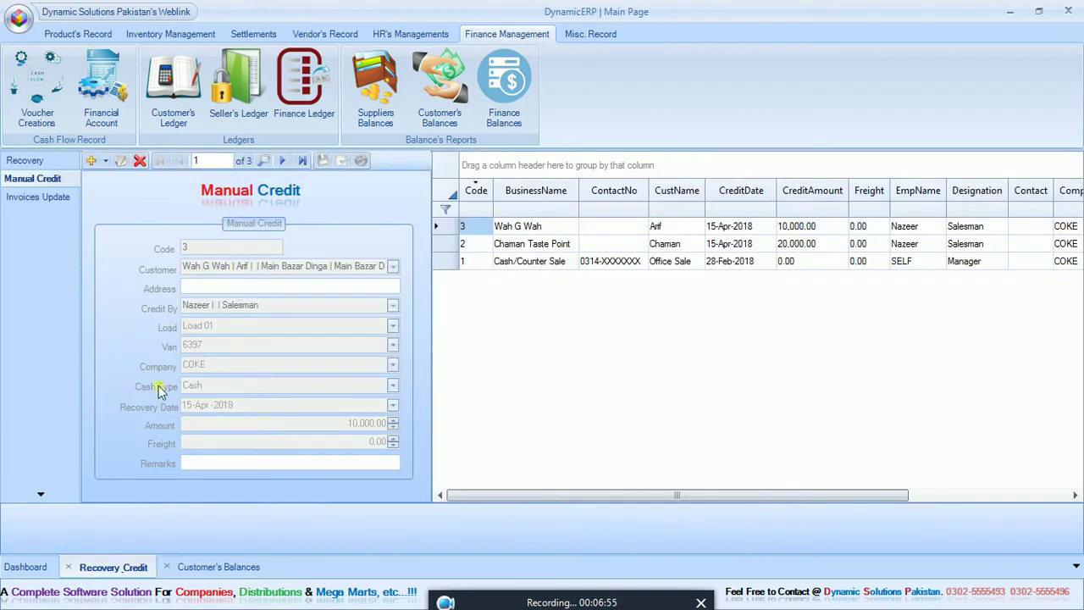
click(53, 163)
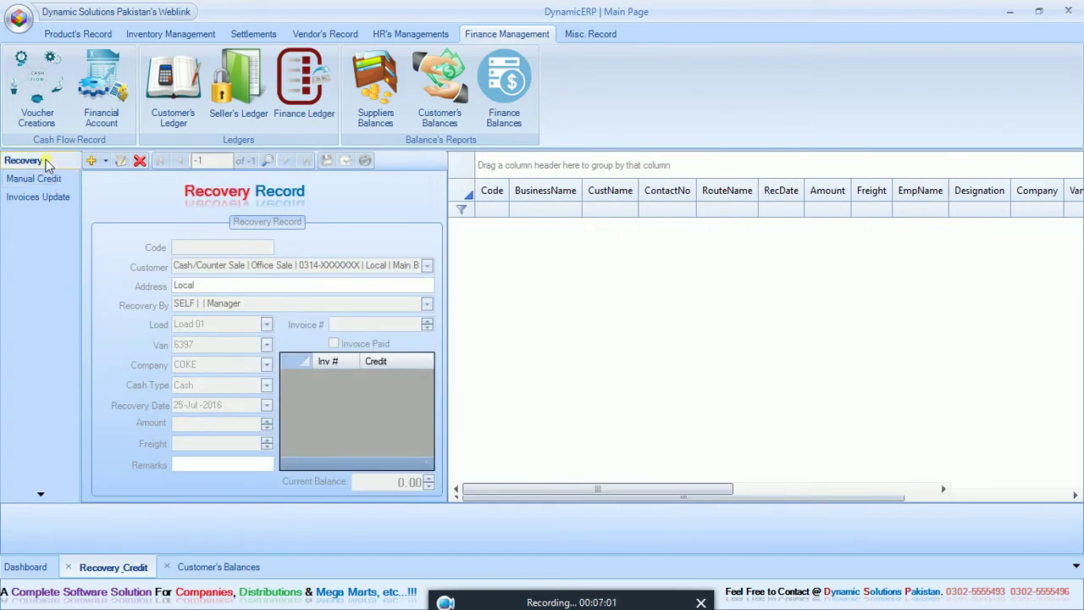
click(91, 160)
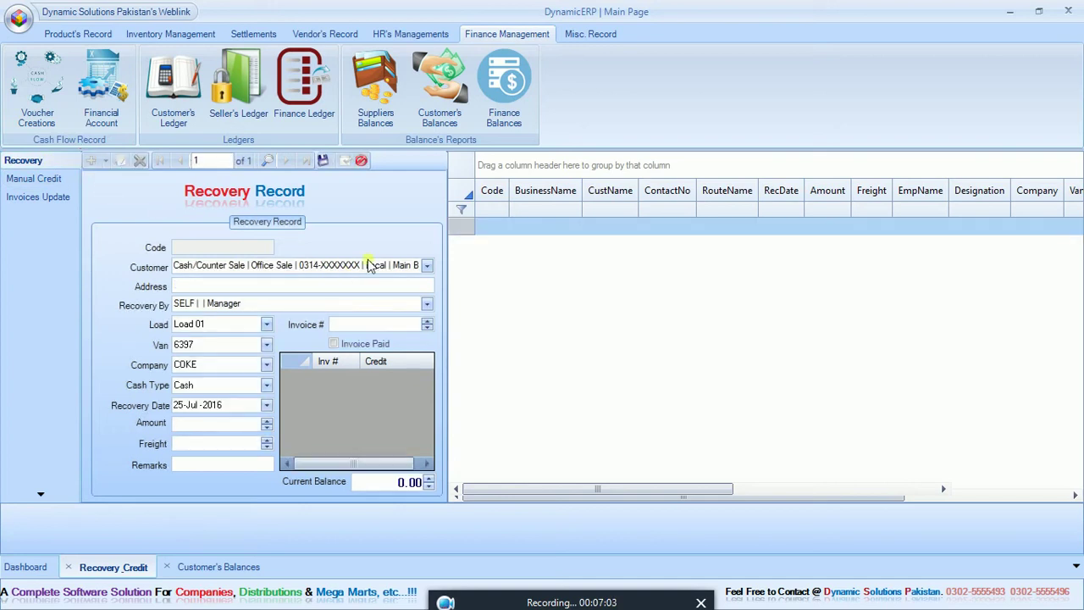
click(428, 263)
click(381, 287)
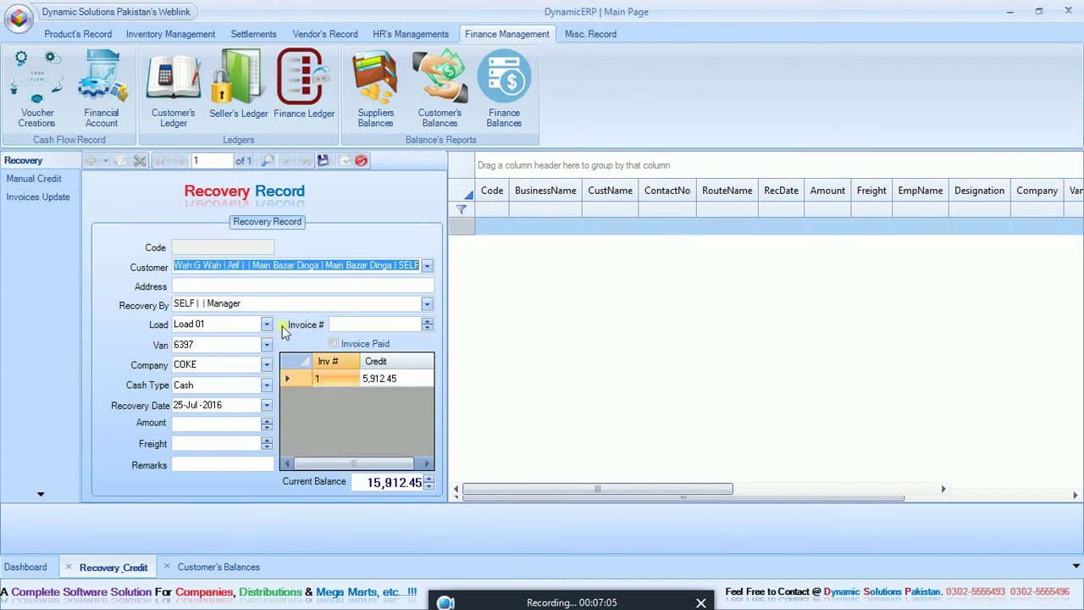
click(380, 309)
click(427, 303)
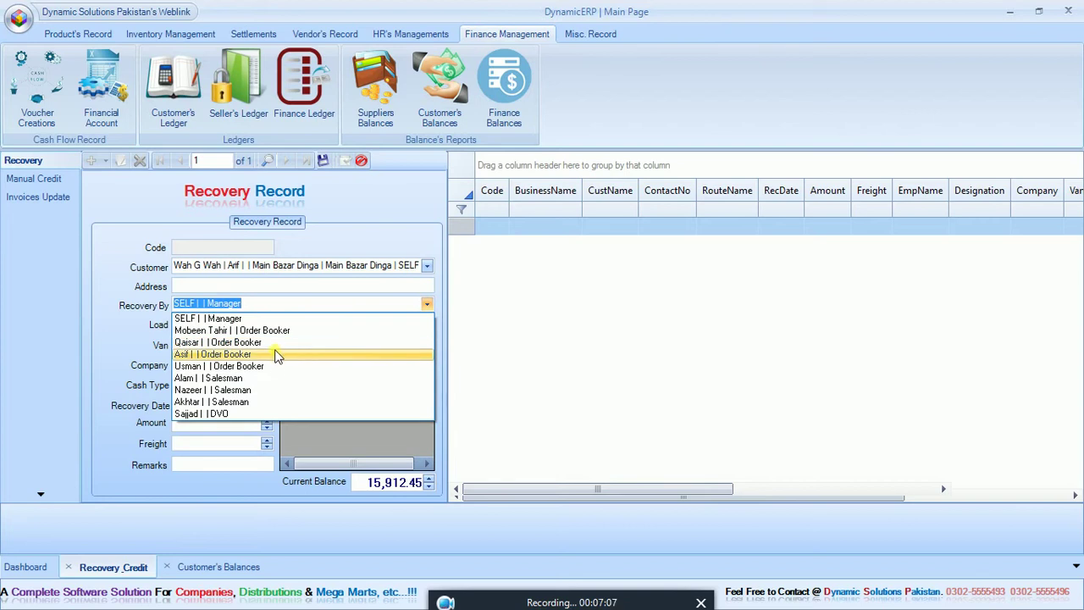
click(264, 390)
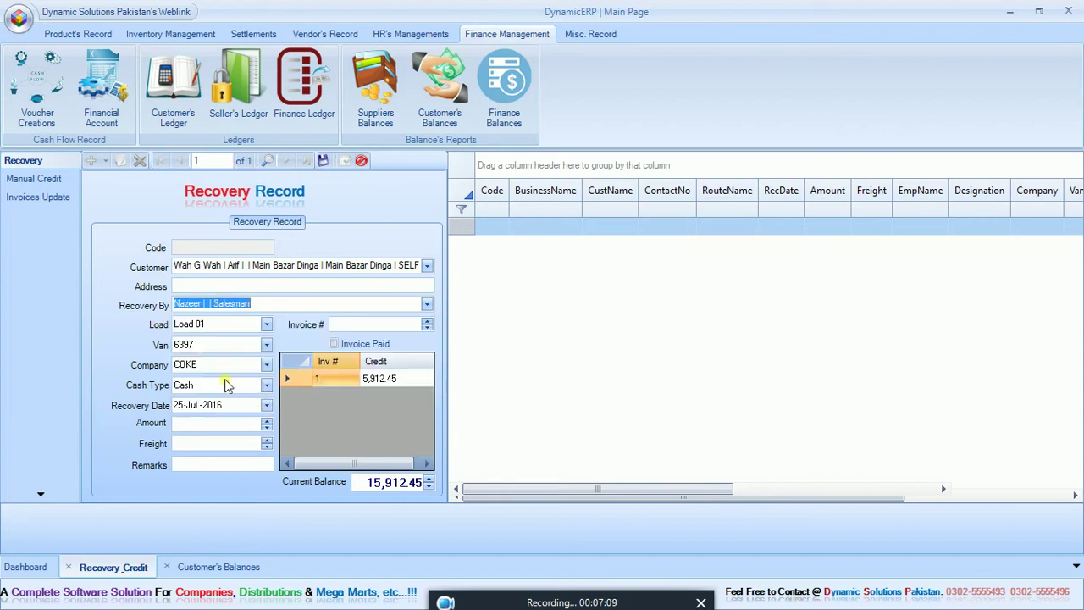
- Date the recovery 15-Apr-2018, set its amount to 10,000 against invoice 1, and save the record
click(265, 405)
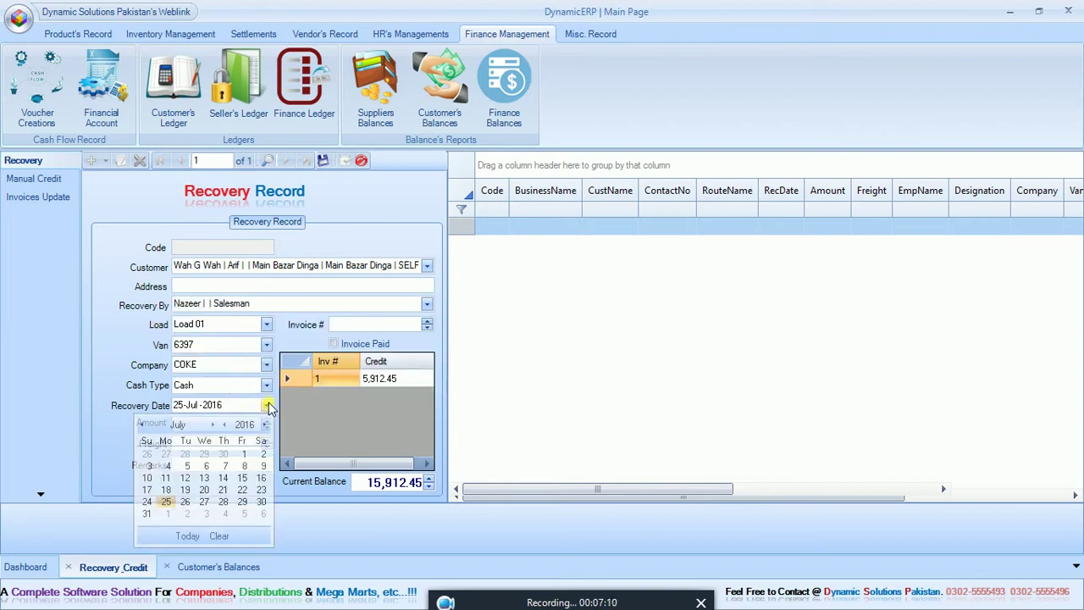
click(188, 536)
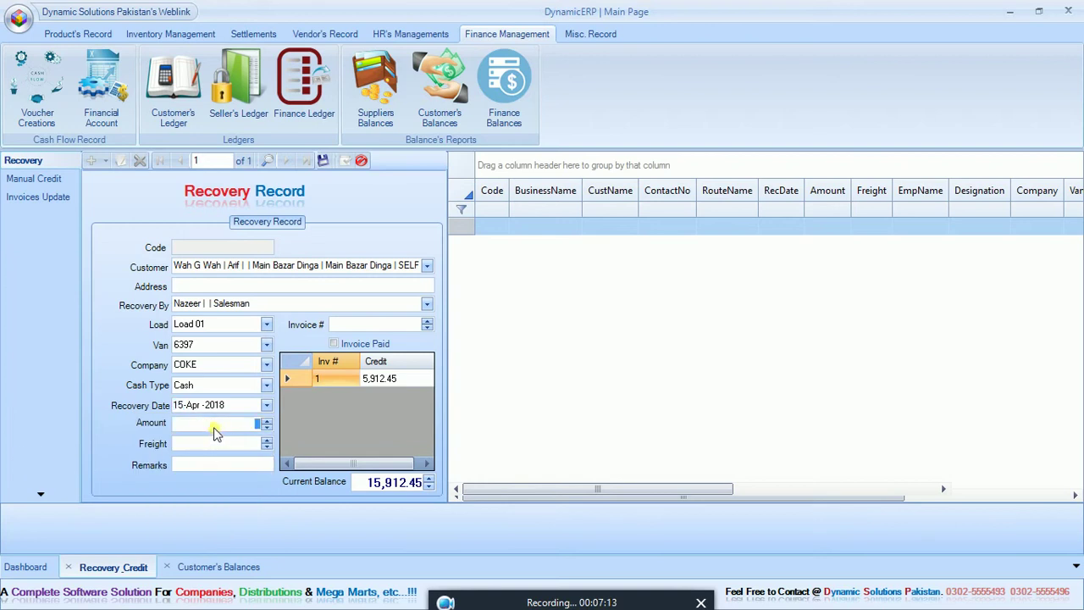
text(10,000)
key(Tab)
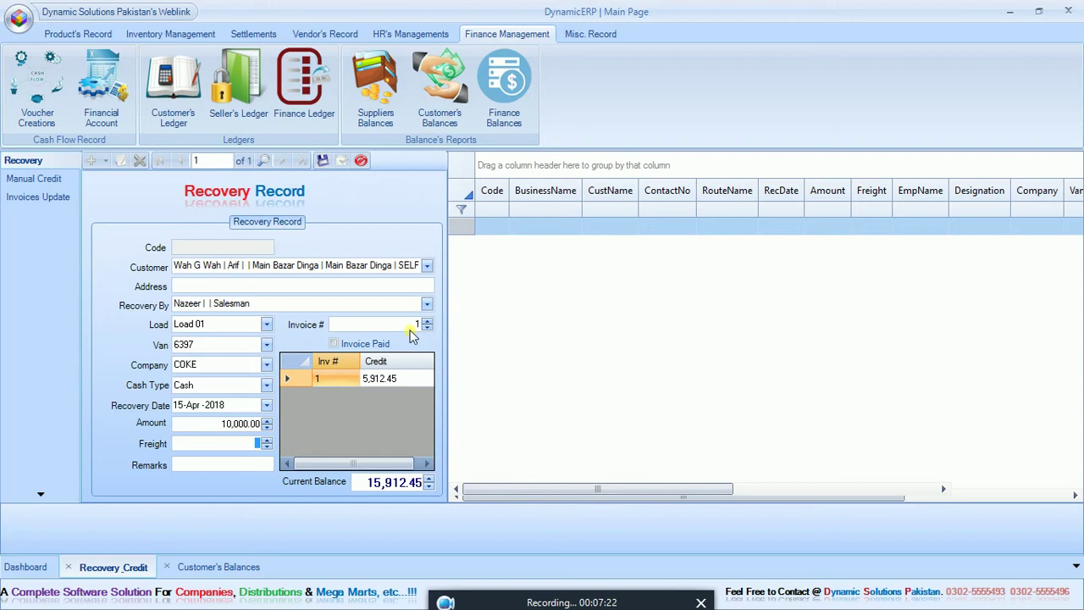
click(320, 163)
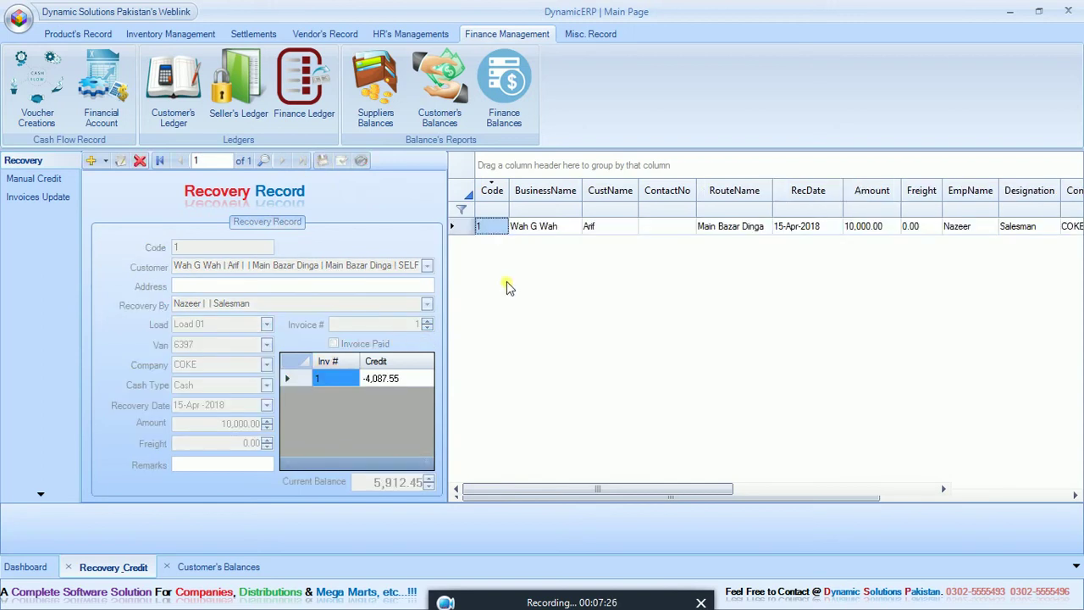
click(93, 161)
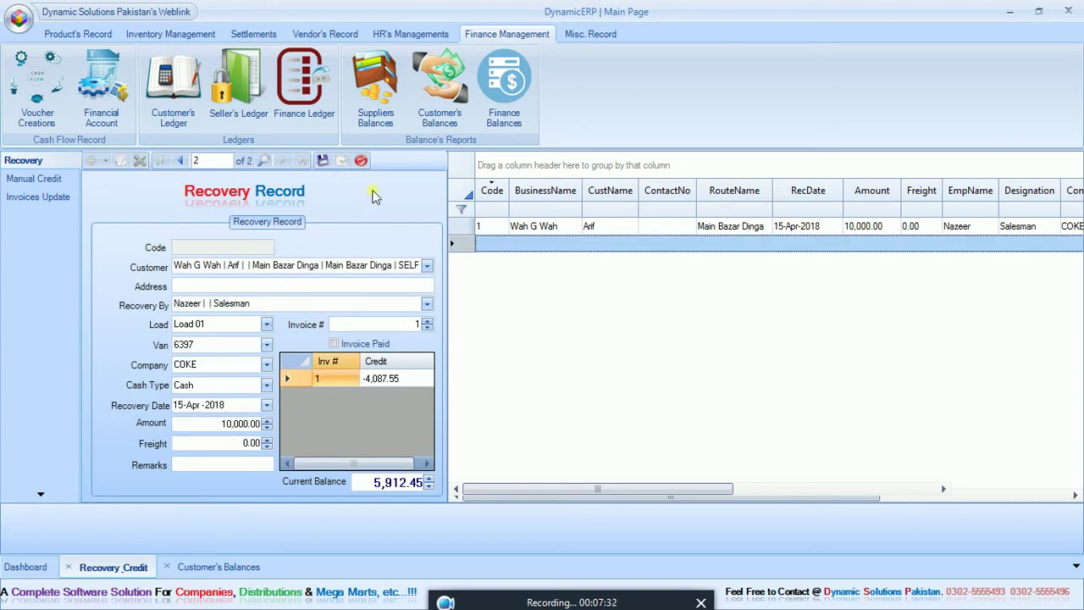
click(359, 160)
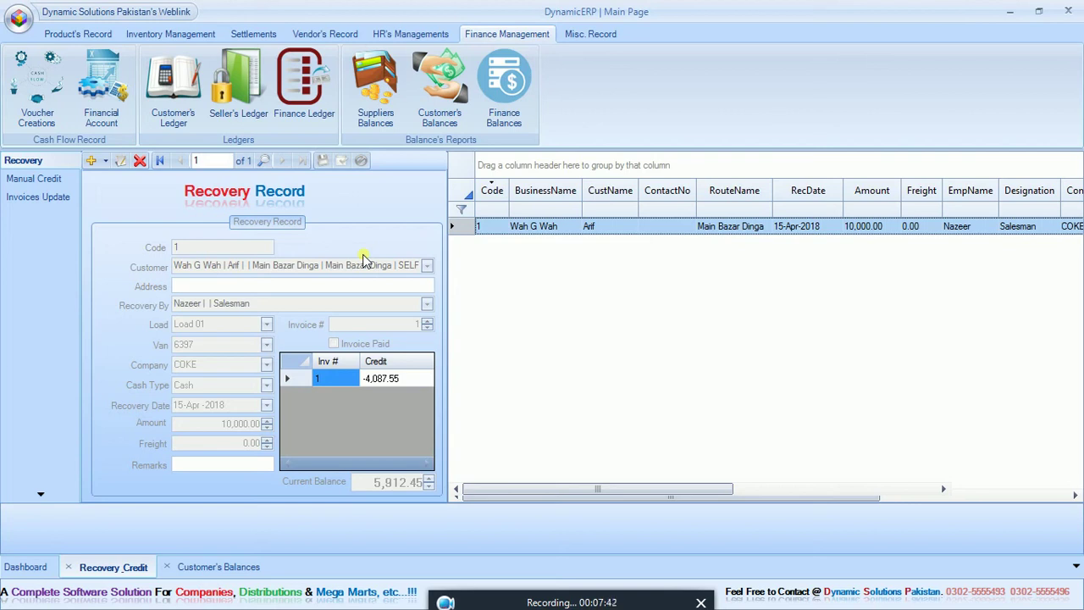
- Open Wah G Wah's customer ledger for the current month and generate its printable report
click(443, 112)
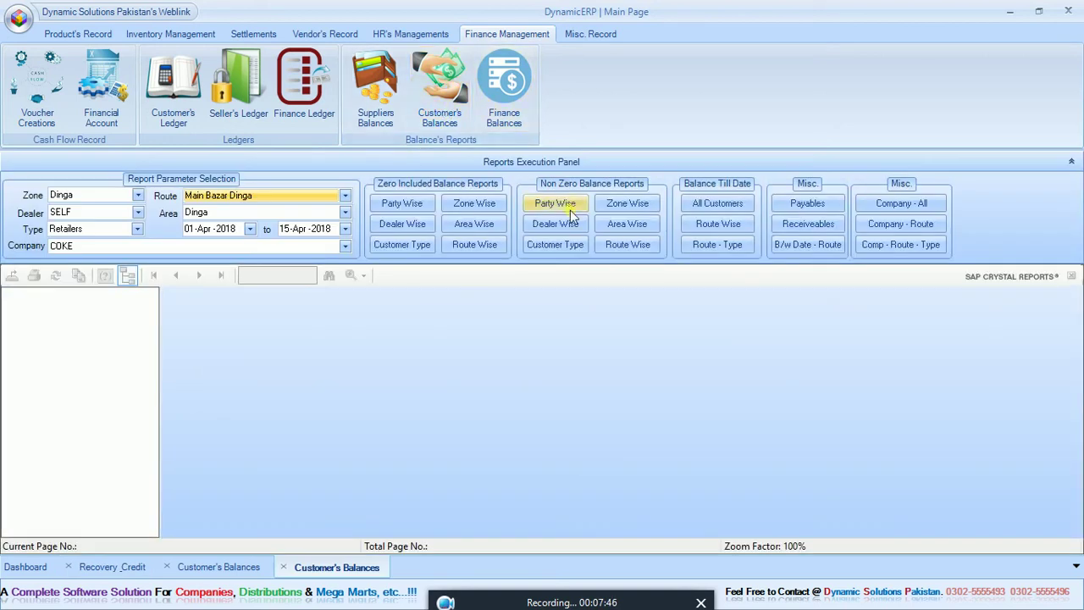
click(179, 108)
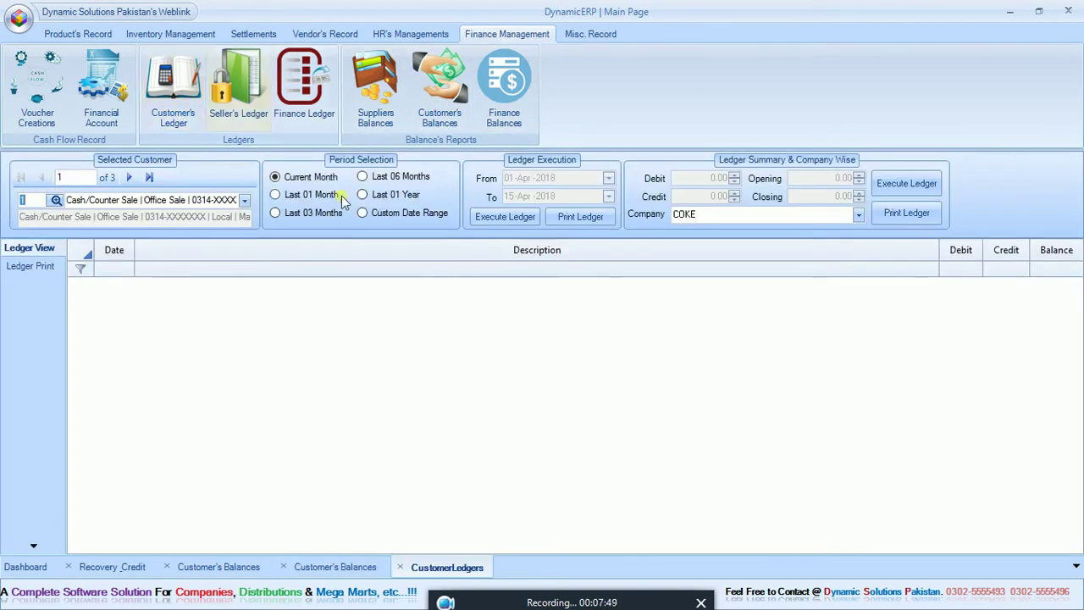
click(245, 201)
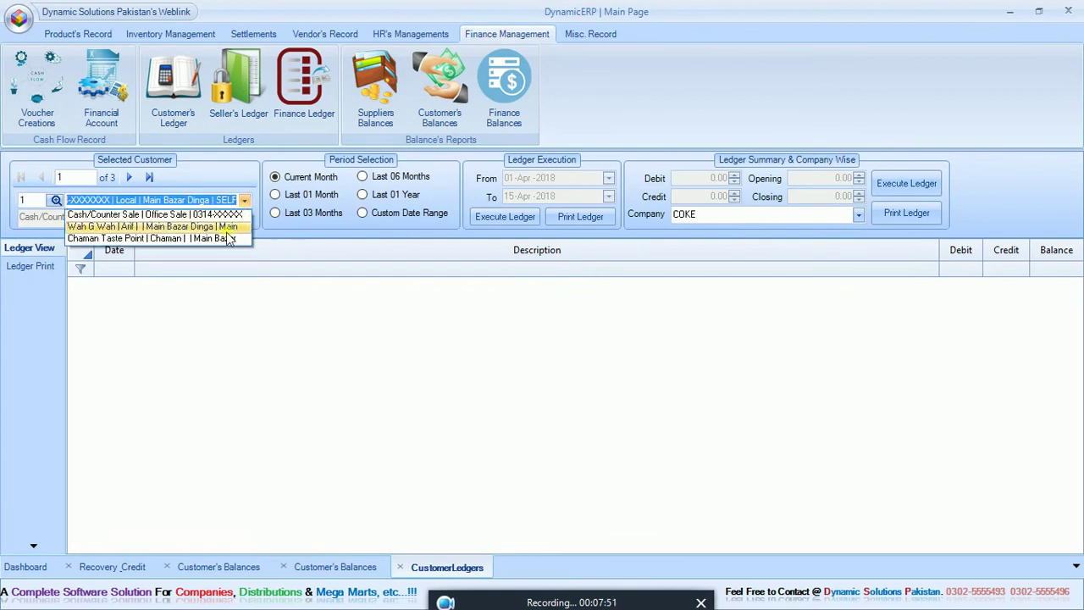
click(227, 227)
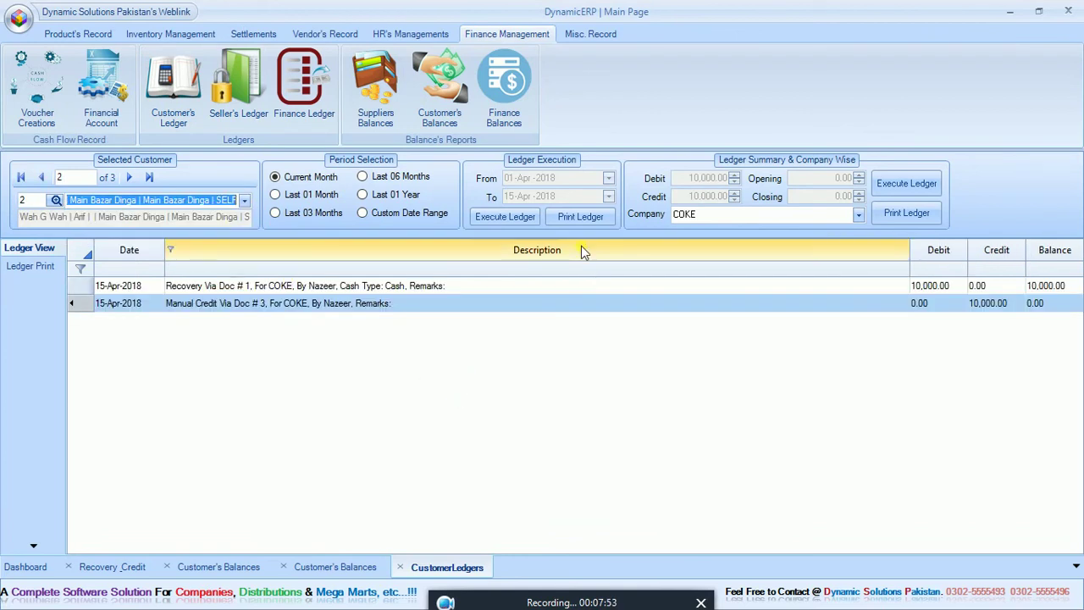
click(581, 216)
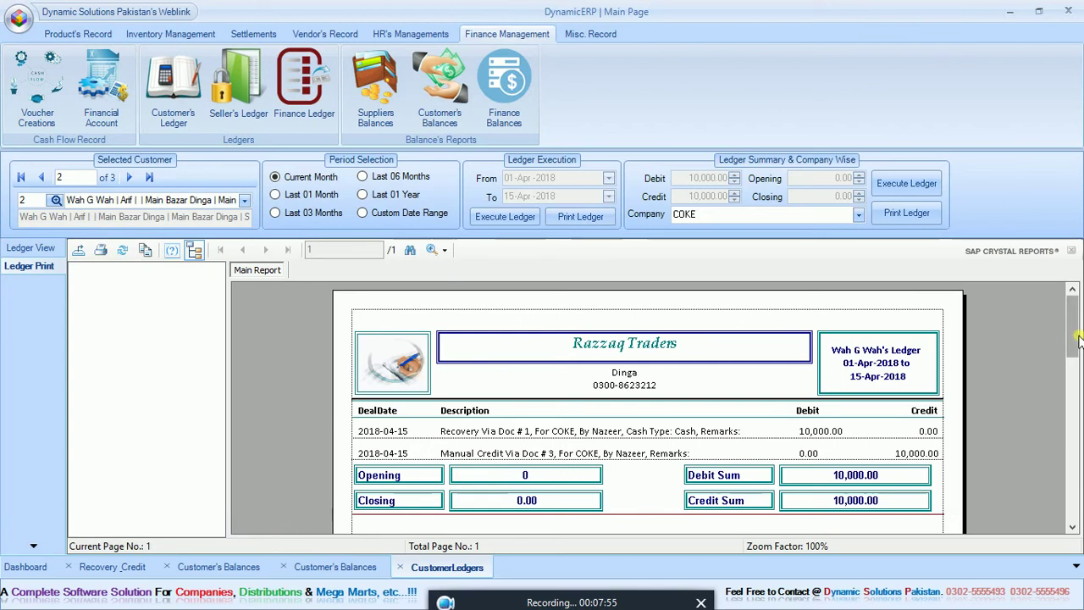
- Review Wah G Wah's ledger report, and close the ledger, both Customer's Balances reports and the recovery screen
drag(1072, 306, 1076, 342)
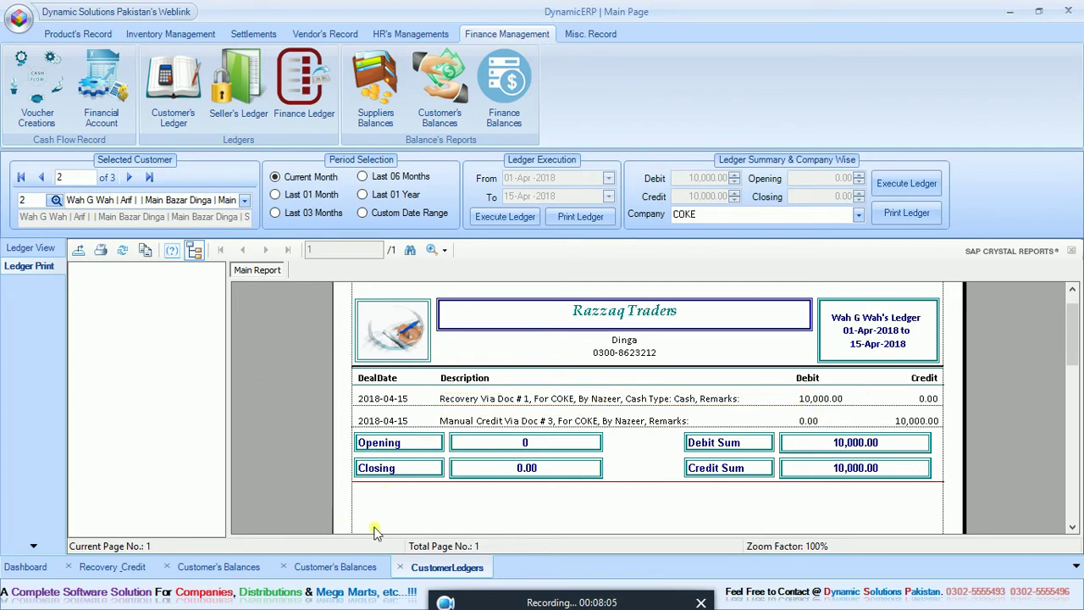
click(403, 569)
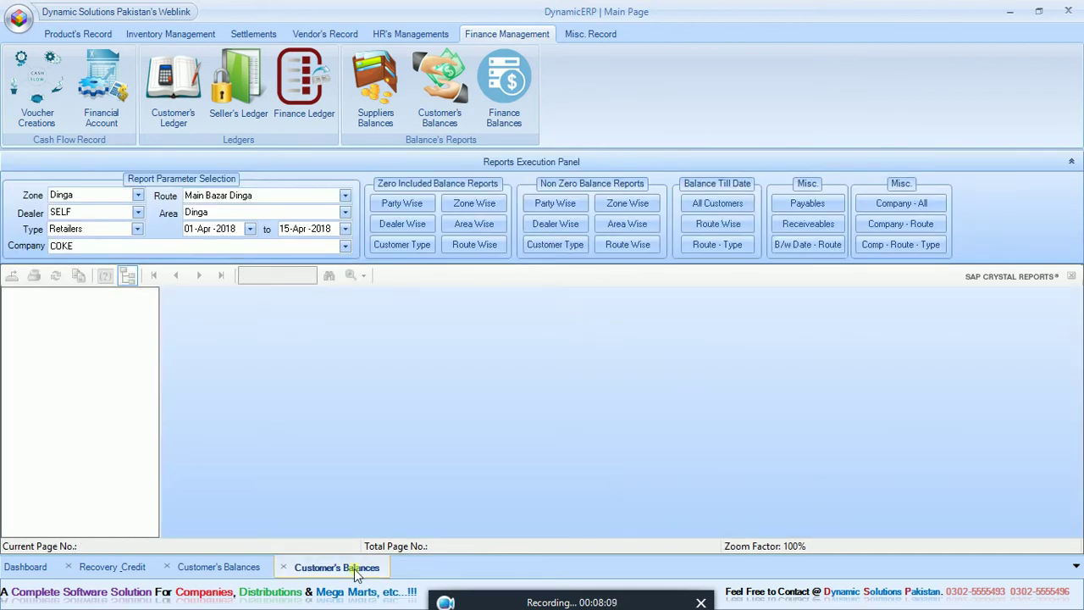
click(285, 567)
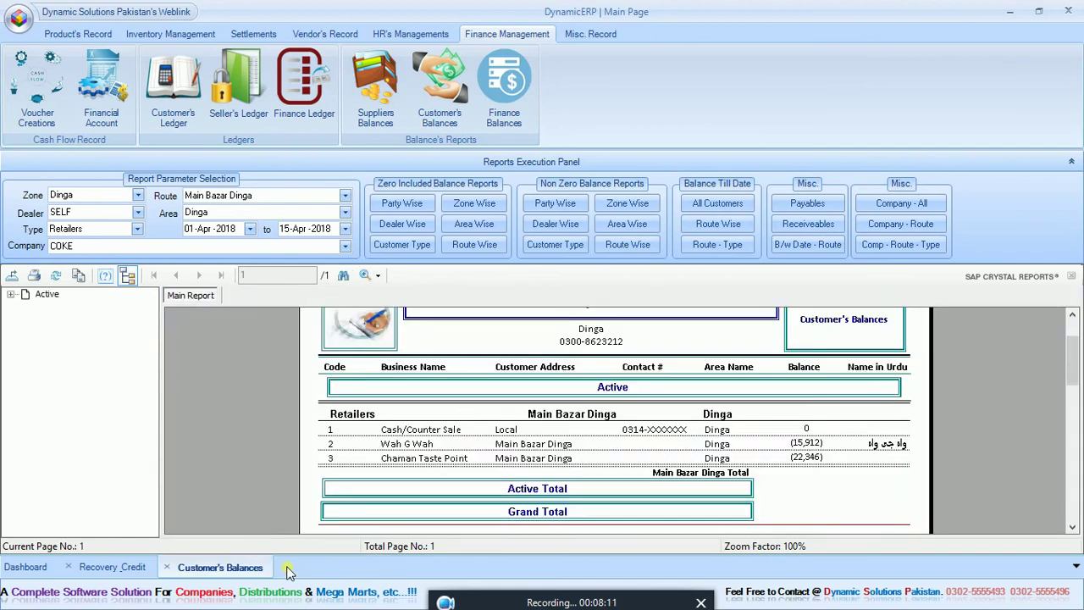
click(167, 567)
click(69, 568)
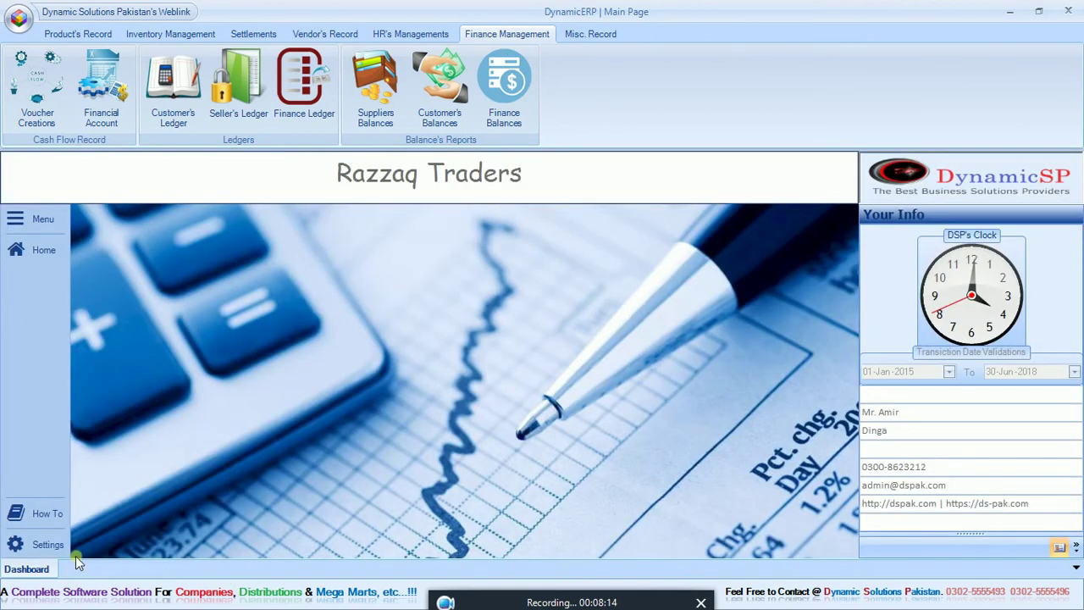
- Open the cash and credit entries for updating invoices and set the lifted date to 16-Apr-2018
click(256, 38)
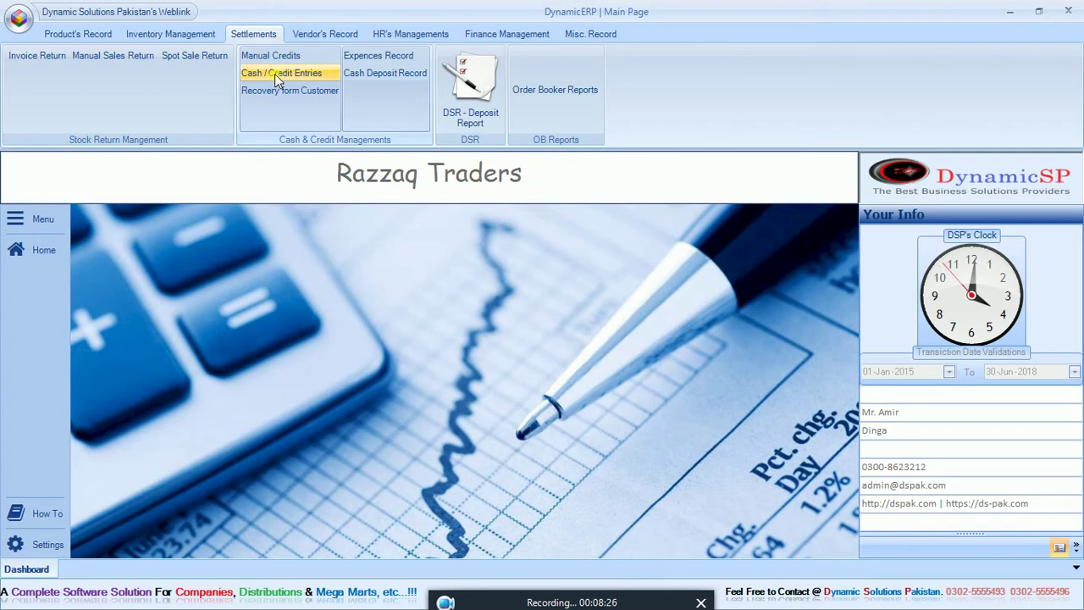
click(275, 73)
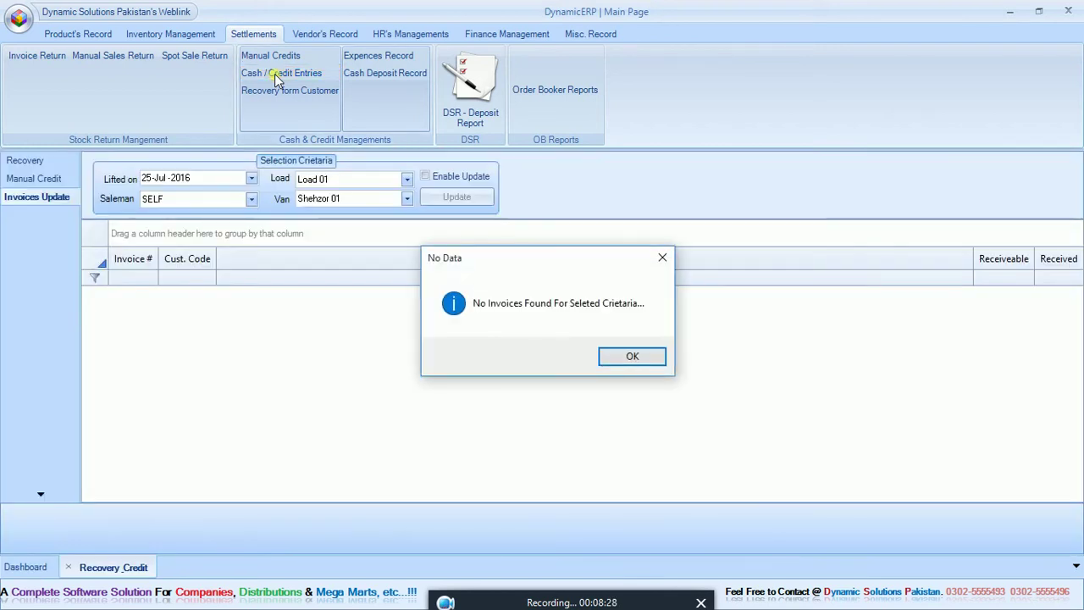
click(632, 355)
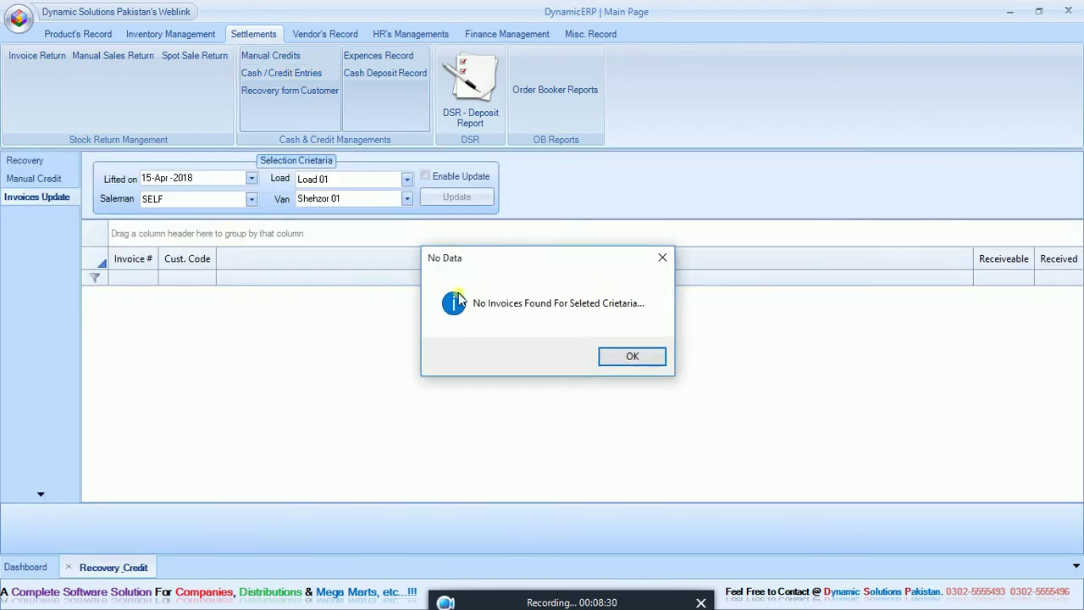
click(632, 355)
click(250, 178)
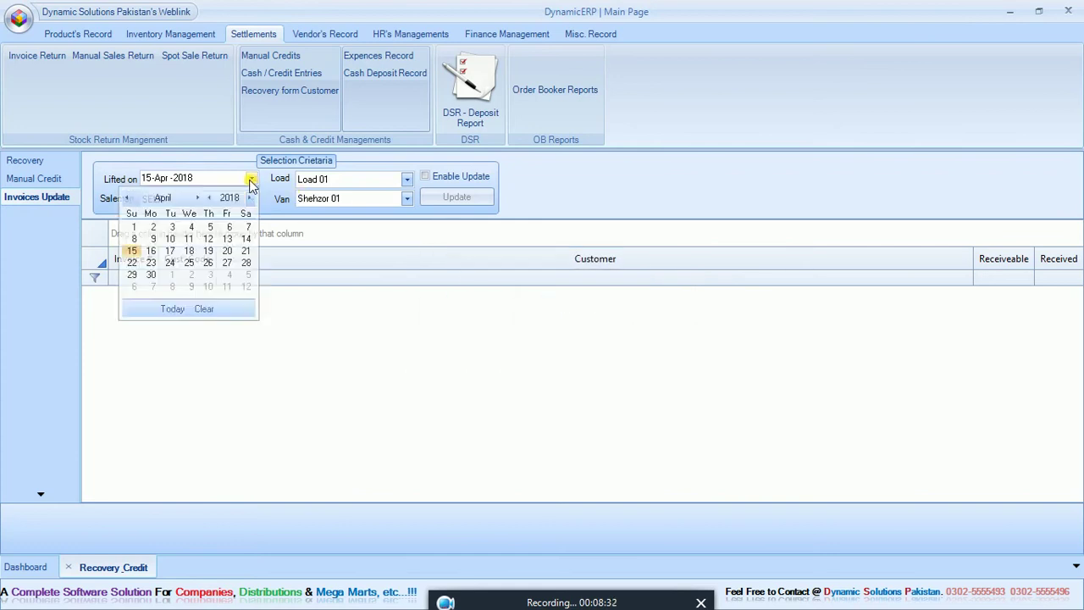
click(151, 250)
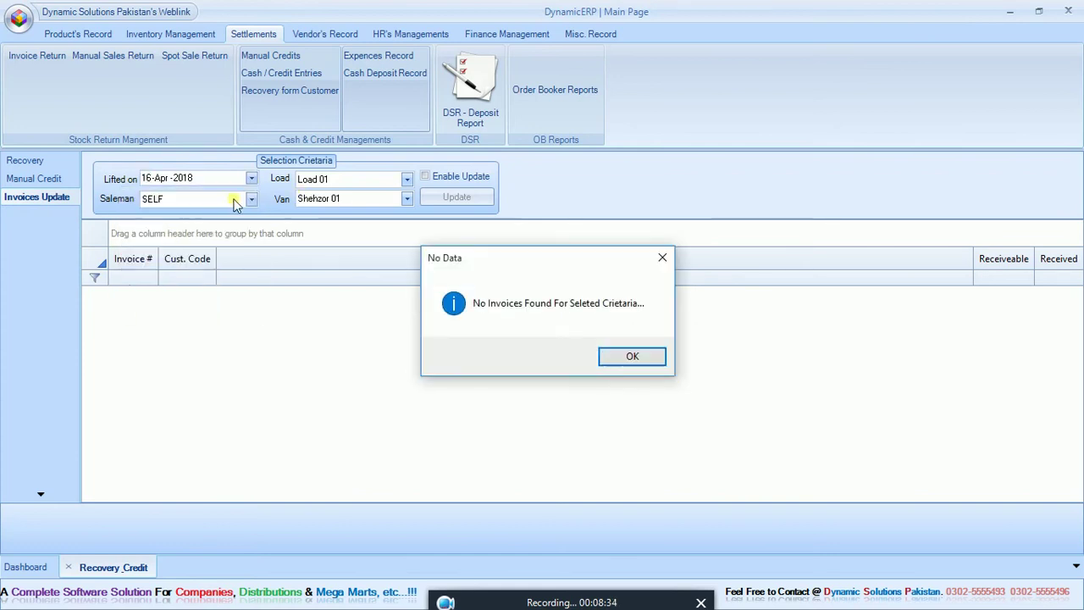
key(Return)
- Select the first listed employee designated Salesman for the invoice criteria and try van Shezor 02
click(250, 198)
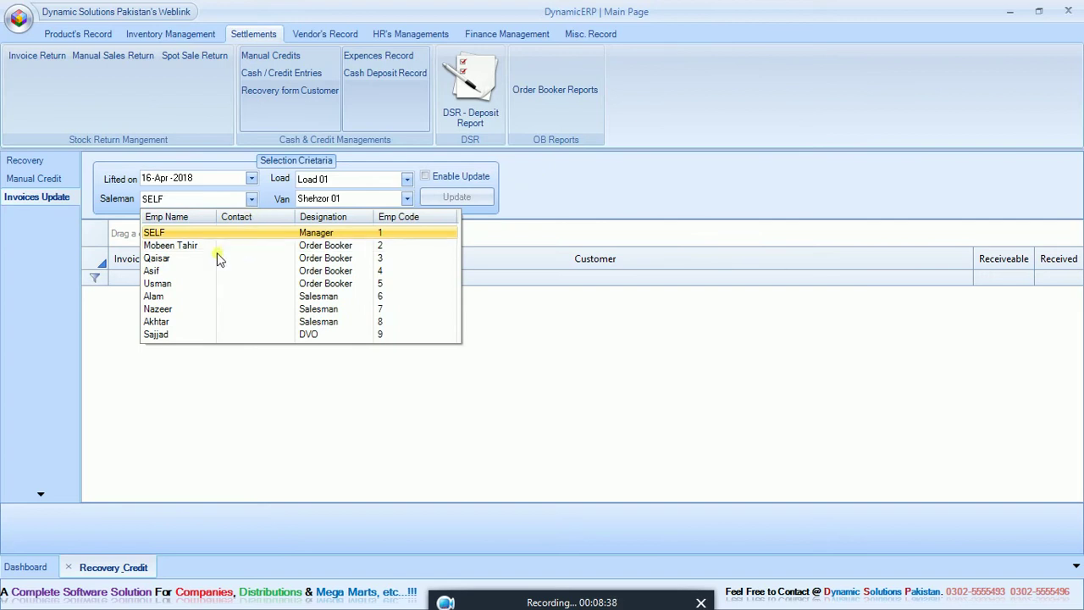
click(182, 295)
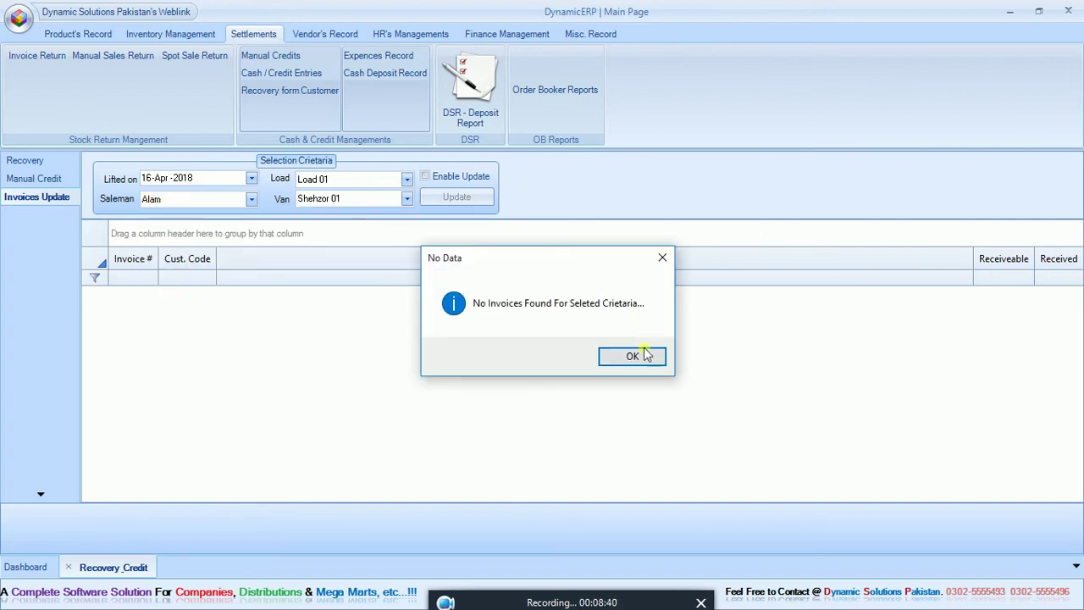
click(643, 354)
click(406, 198)
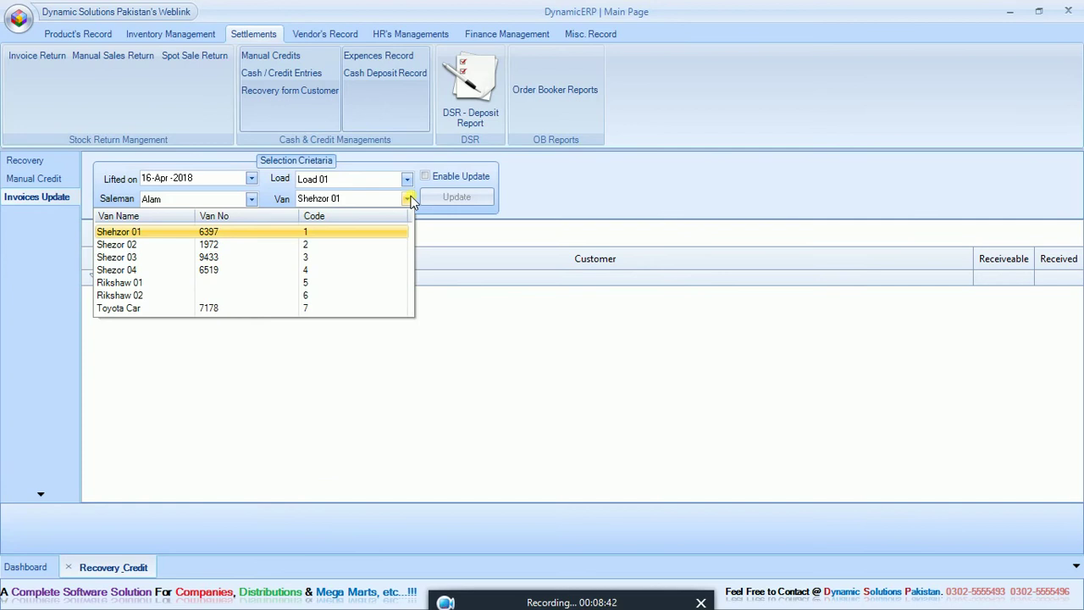
click(379, 244)
click(628, 356)
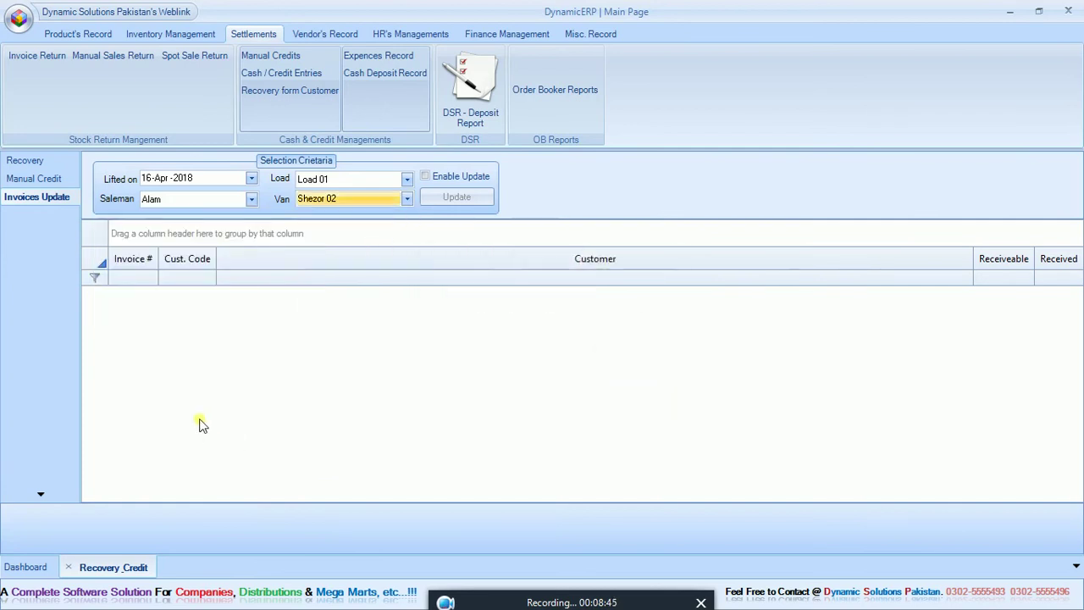
- Check the van on the salesman's sales invoice and set the van in the invoice criteria to Shezor 04
click(39, 49)
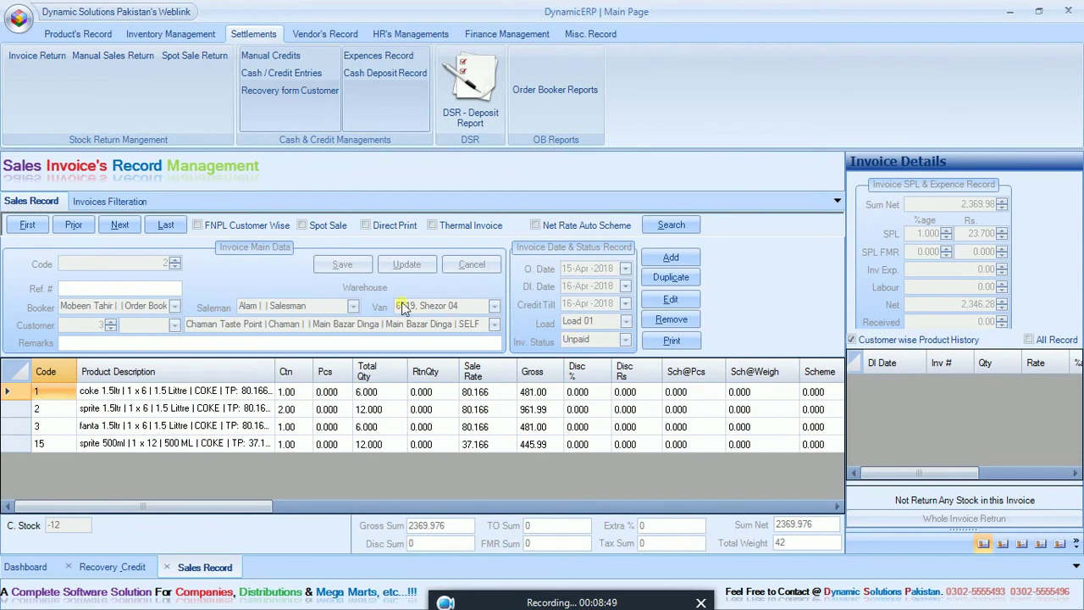
click(103, 568)
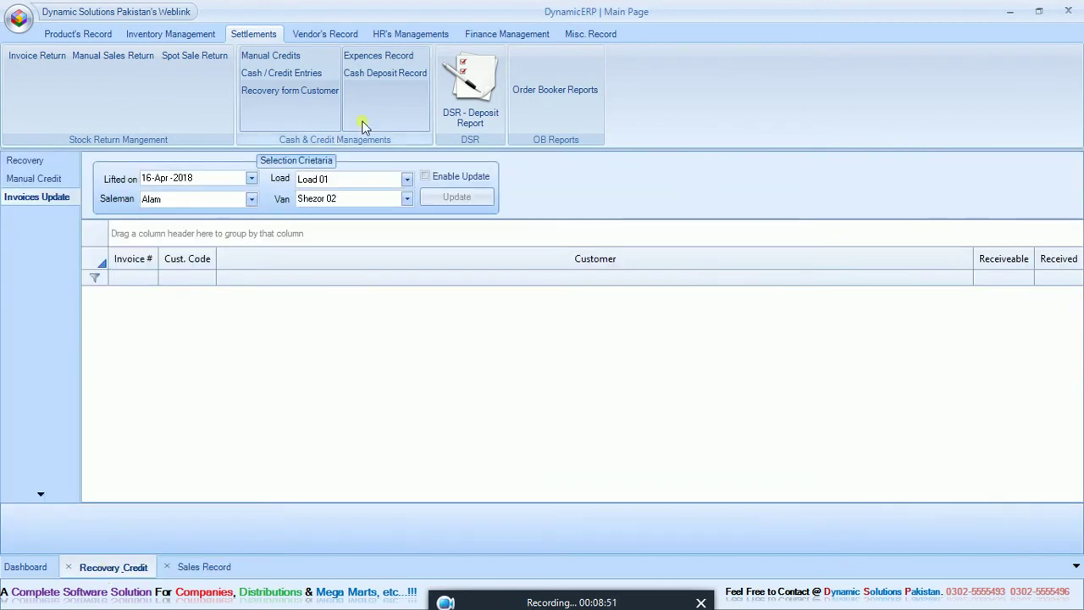
click(406, 198)
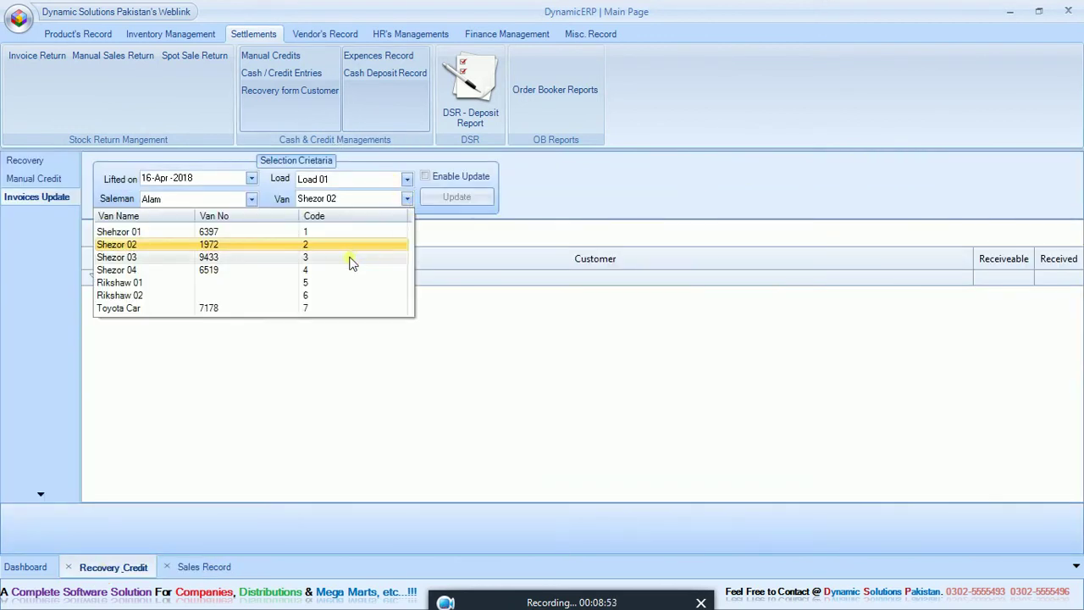
click(335, 282)
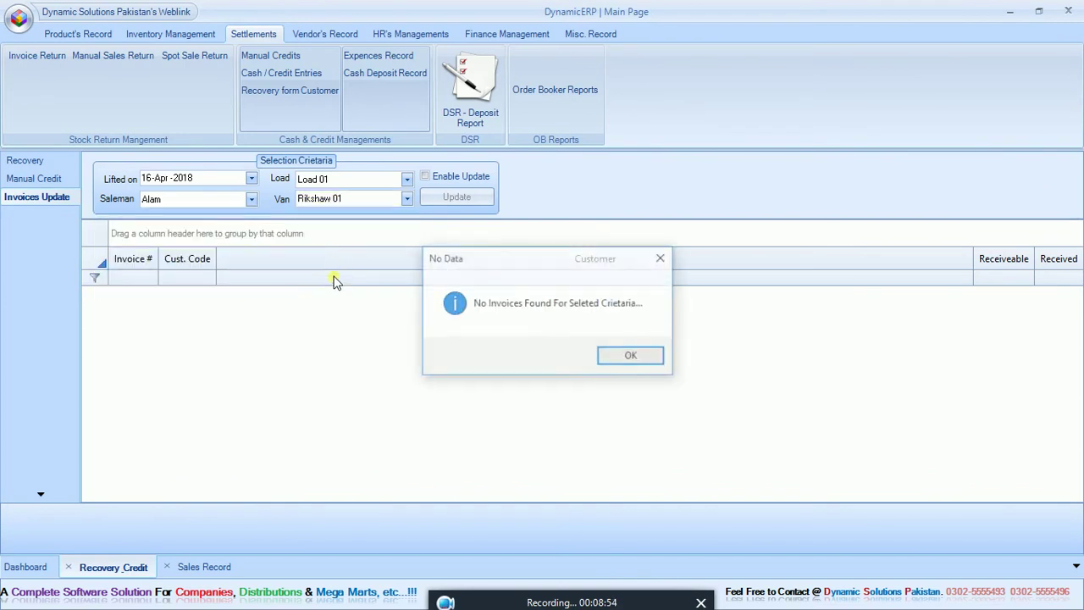
click(631, 355)
click(407, 199)
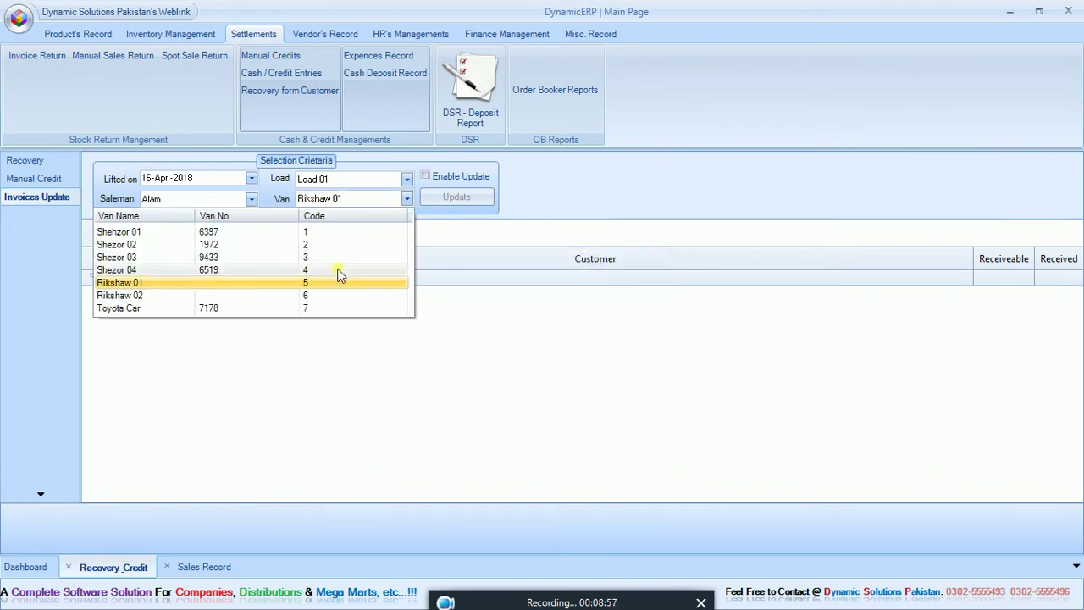
click(338, 271)
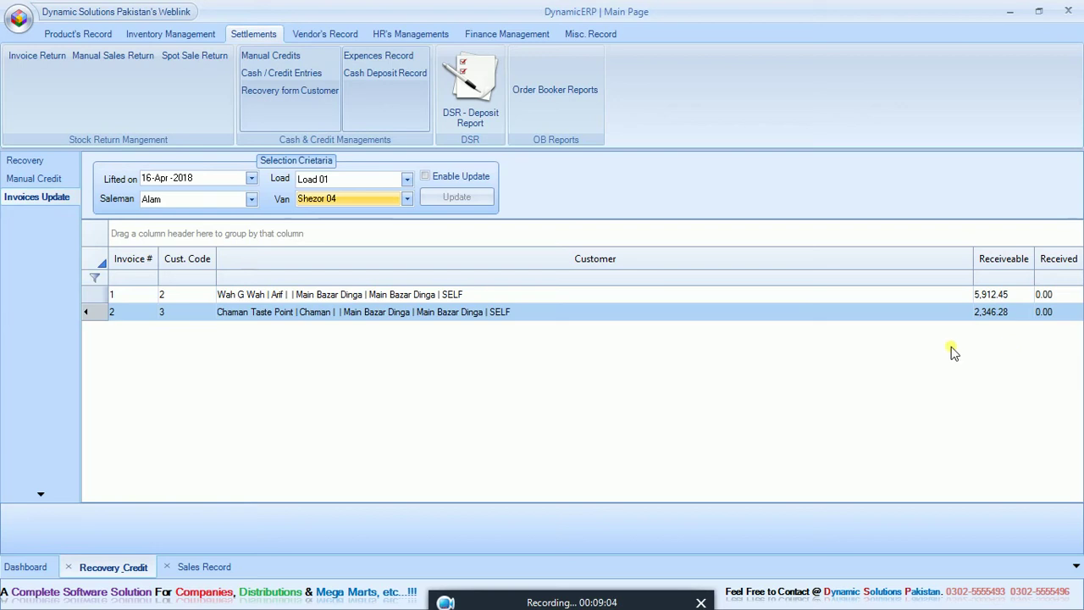
- Enable updating, auto-receive cash on the listed invoices, and set the received amount of invoice 2 to 2,000
click(468, 176)
click(542, 196)
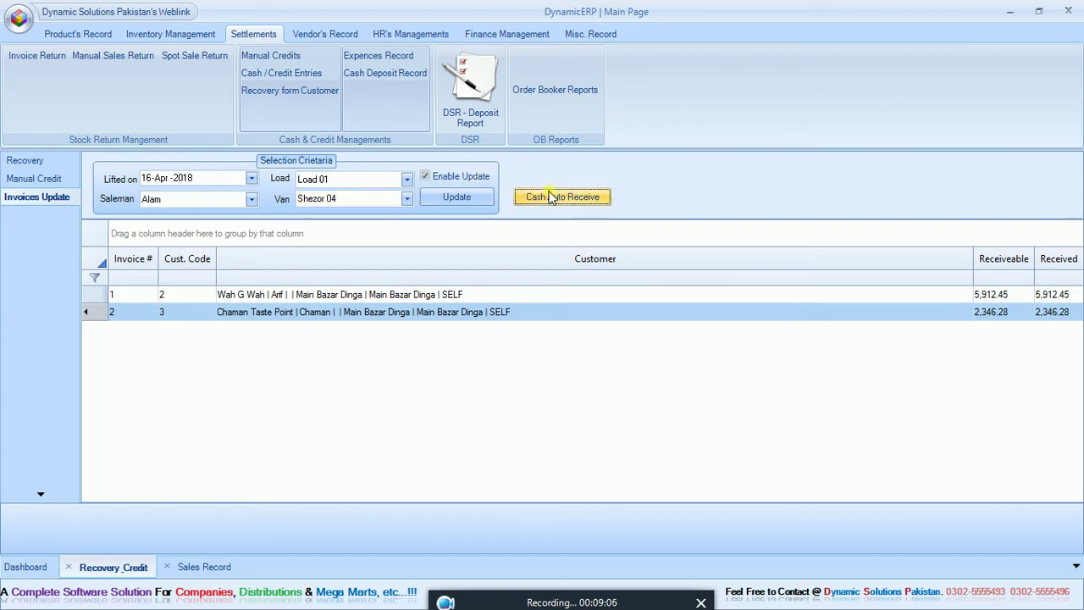
click(1067, 313)
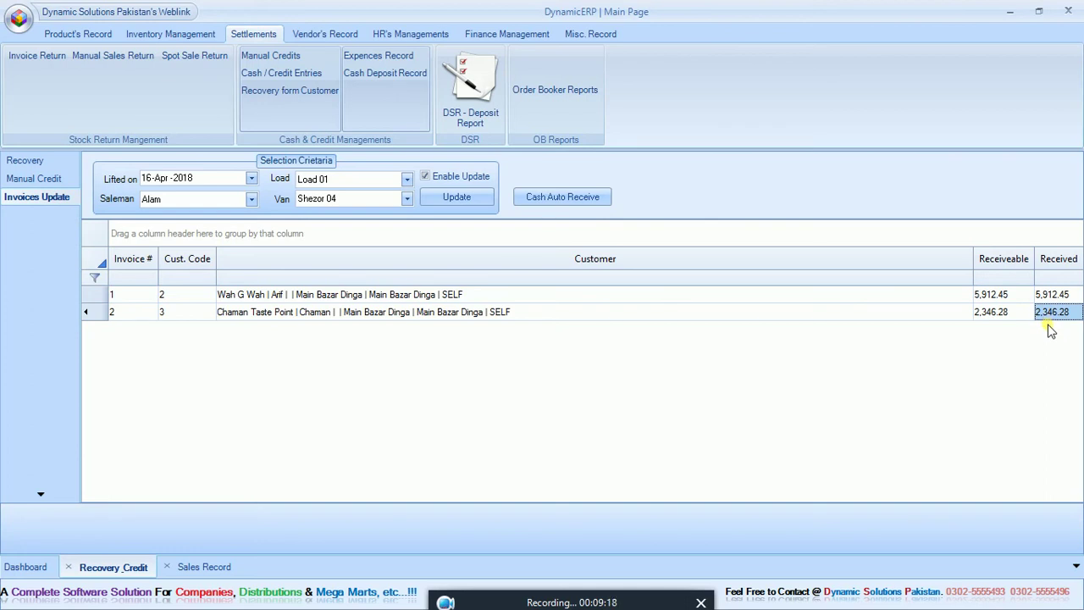
text(2000)
key(Return)
- Update the customer invoices with the received amounts, and close the recovery and sales record screens
click(485, 203)
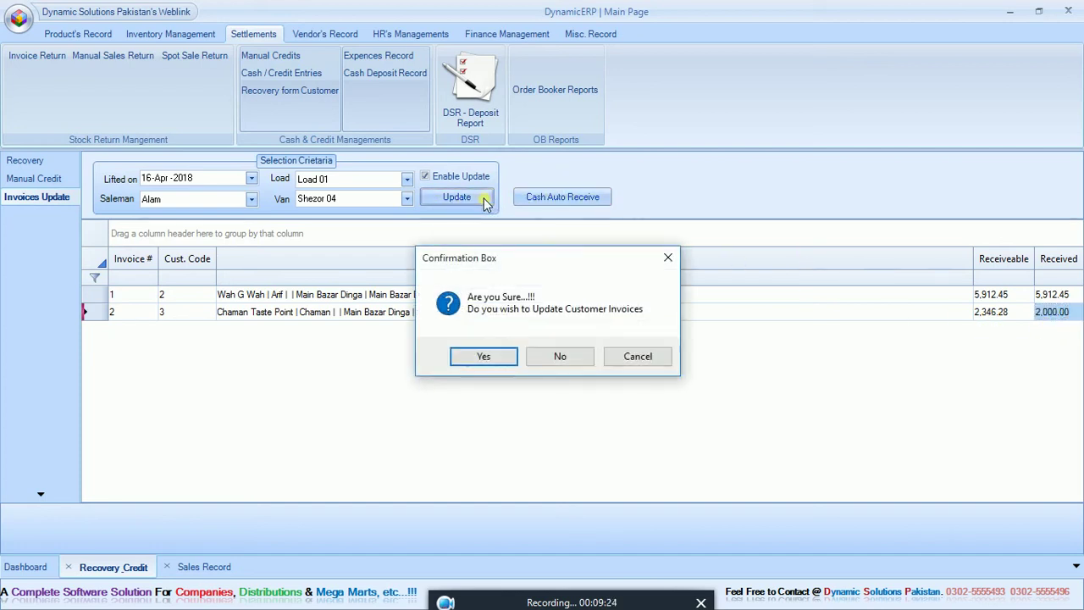
click(490, 356)
click(601, 354)
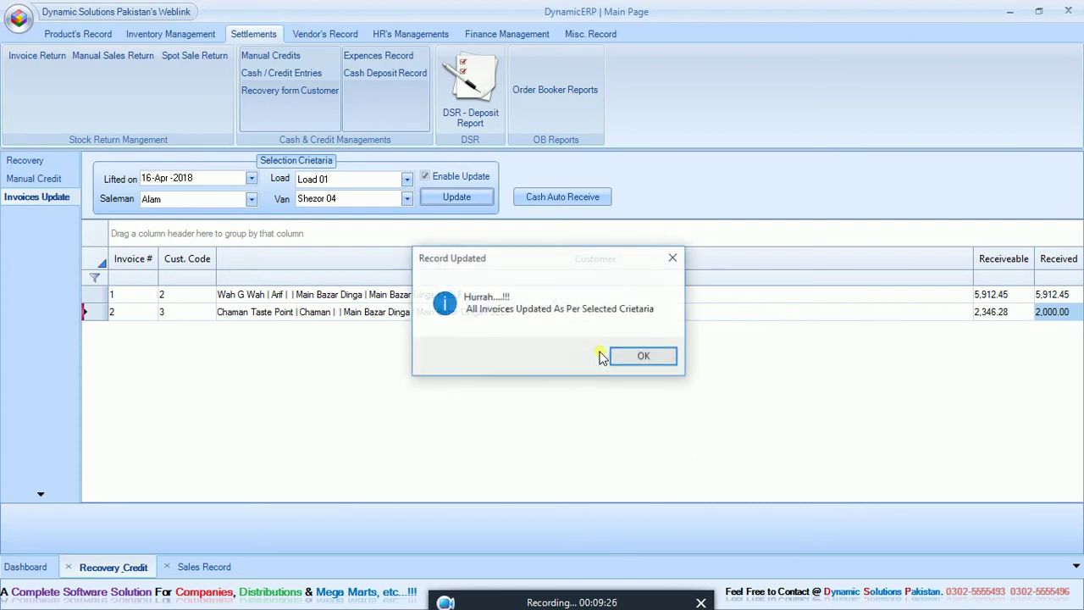
click(634, 361)
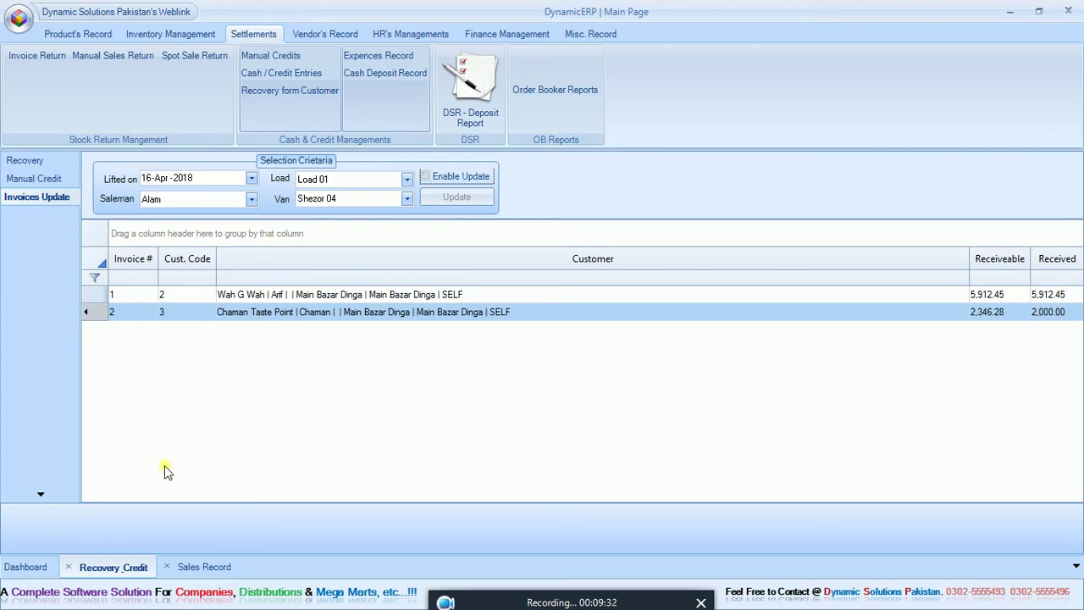
click(71, 569)
click(71, 569)
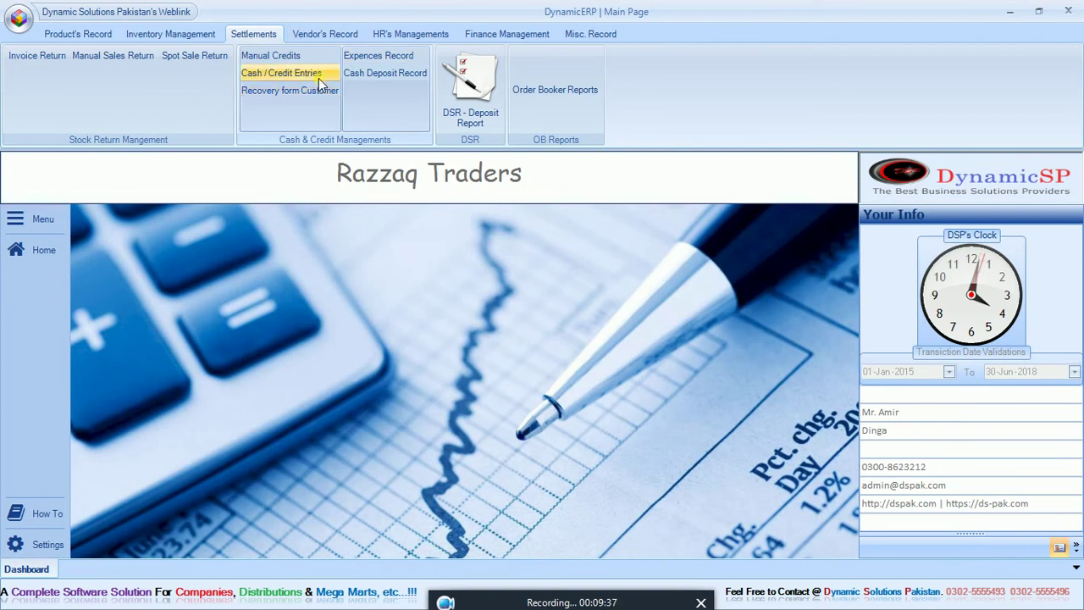
- Start a new expense record dated 15-Apr-2018 and choose the spot sale load's salesman as the spender
click(366, 56)
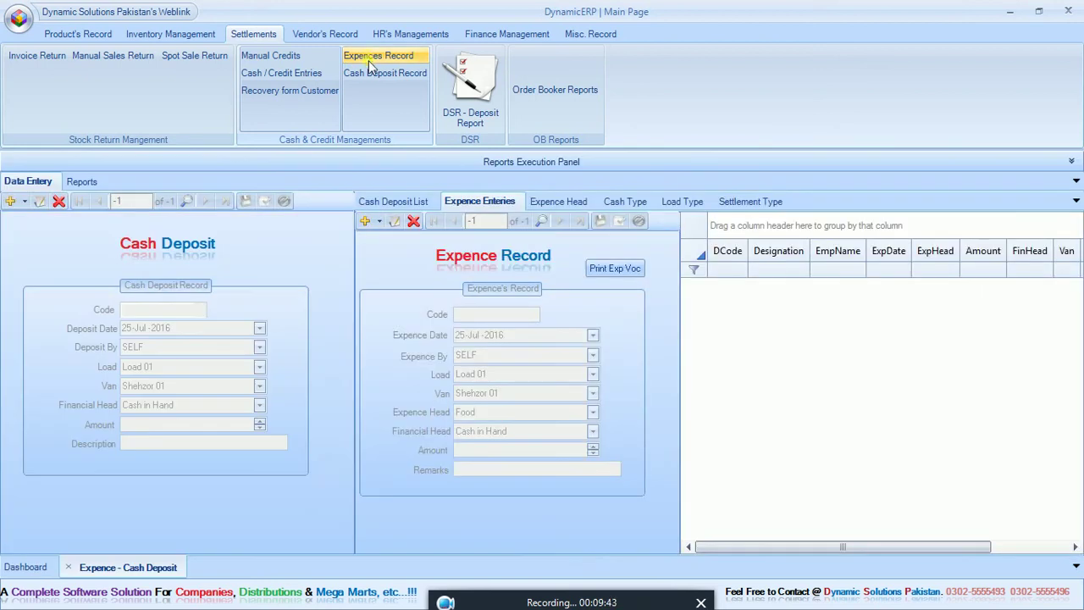
click(368, 222)
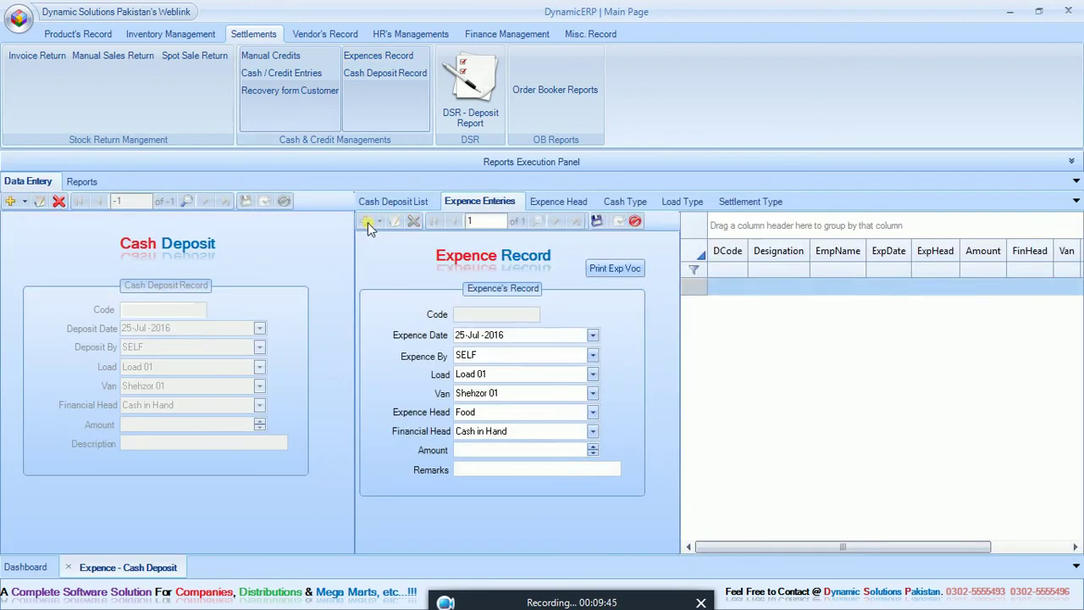
click(592, 336)
click(513, 465)
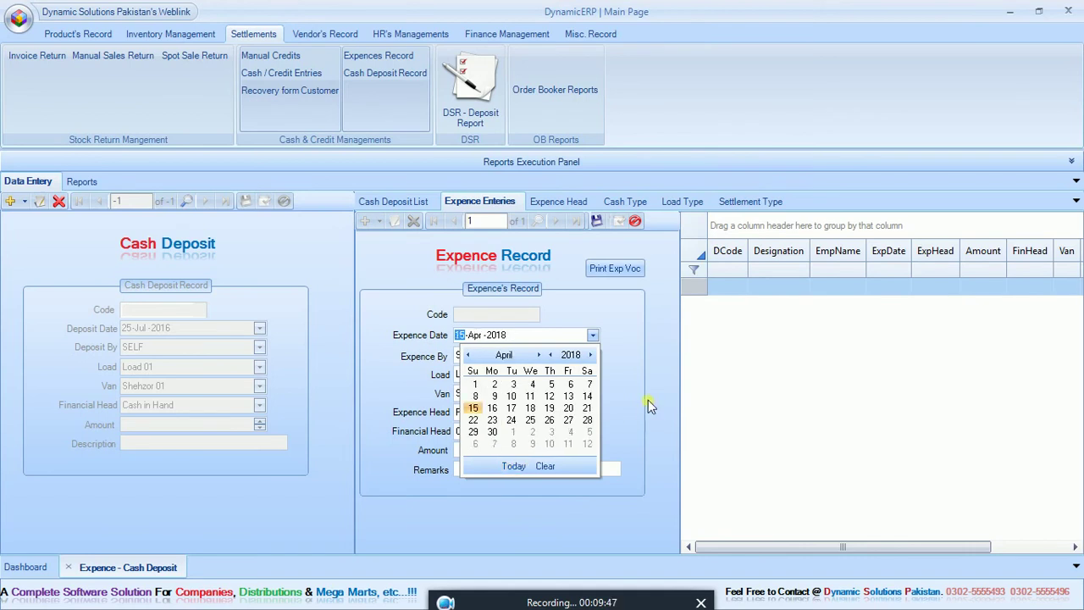
click(592, 356)
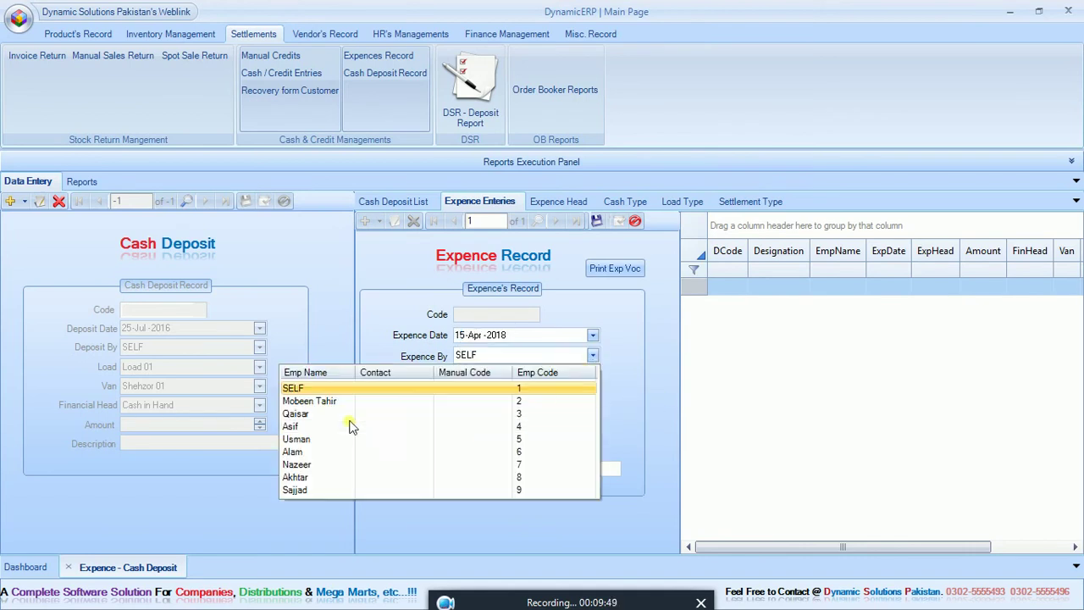
click(313, 465)
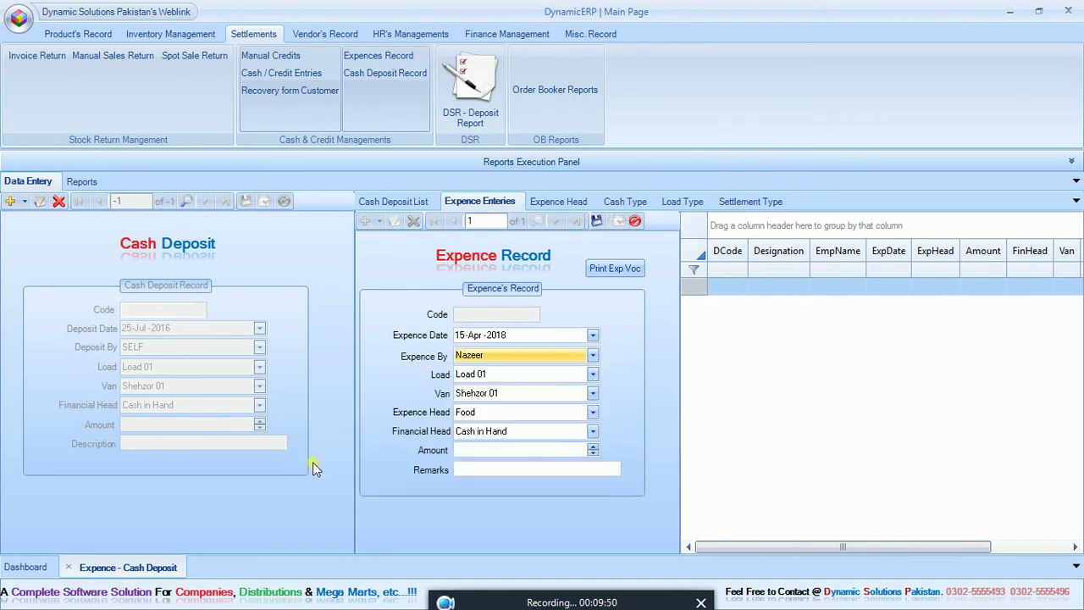
- Set the food expense's financial head to Expence on Sale and its amount to 200, and save the record
click(538, 433)
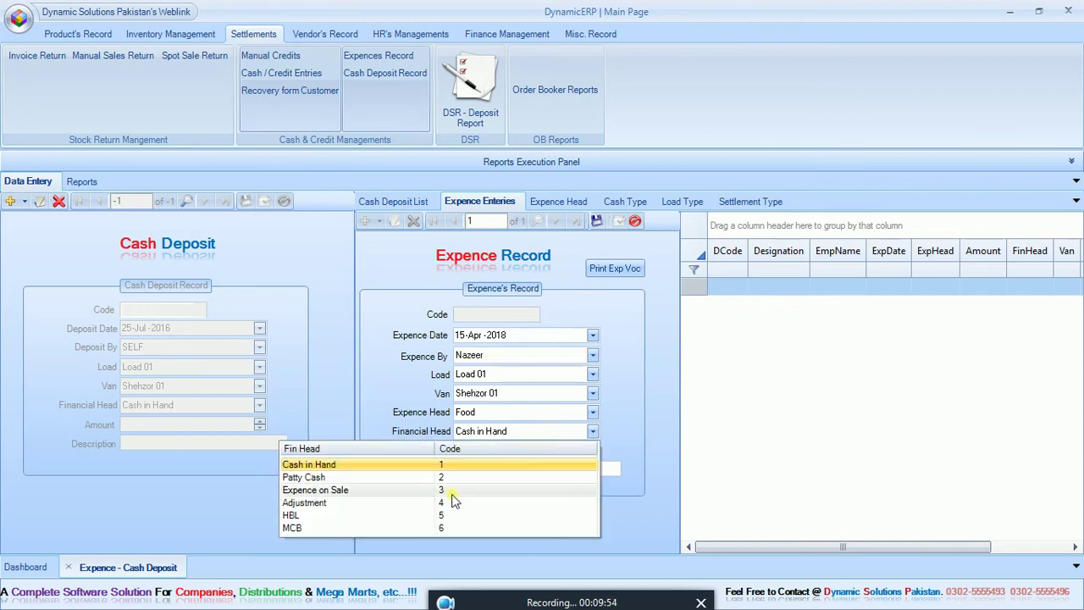
click(451, 491)
click(520, 453)
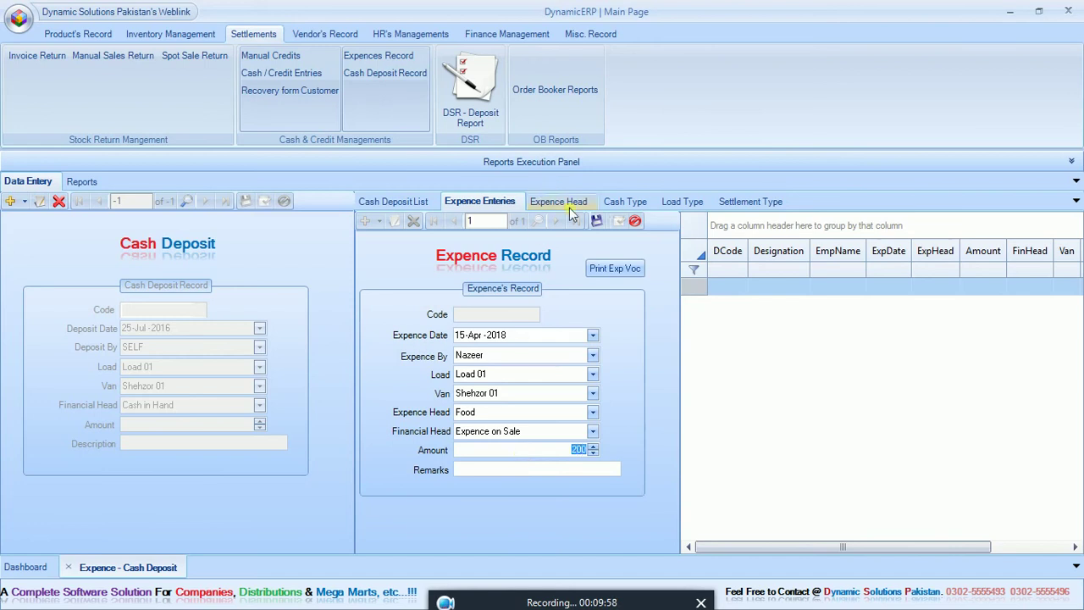
click(596, 221)
- Add a second expense record for the same salesman with expense head CNG and amount 500, and save it
click(377, 225)
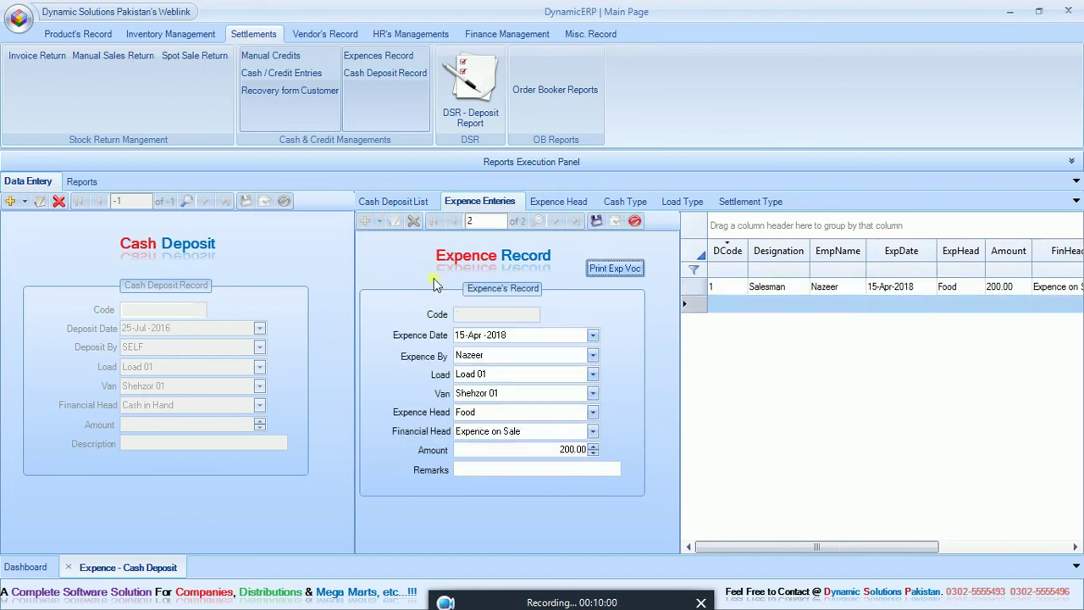
click(576, 411)
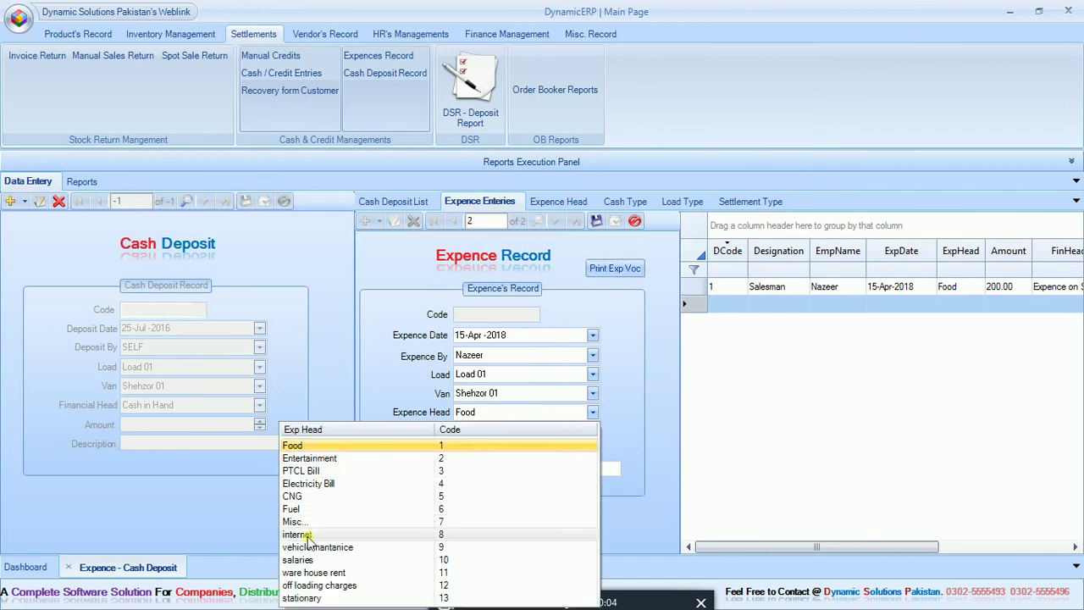
click(309, 497)
click(528, 451)
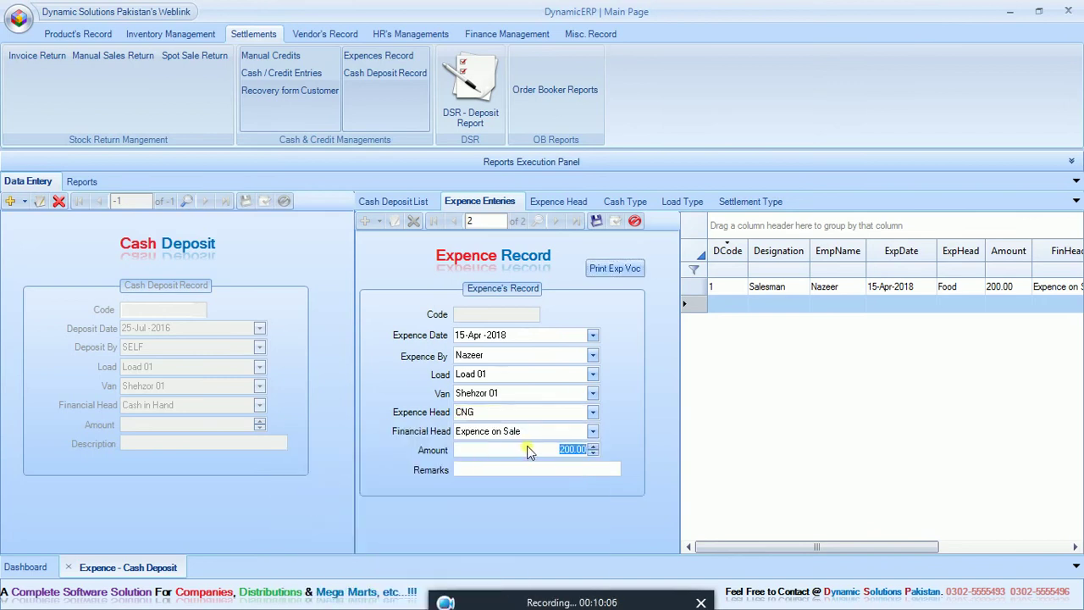
text(500)
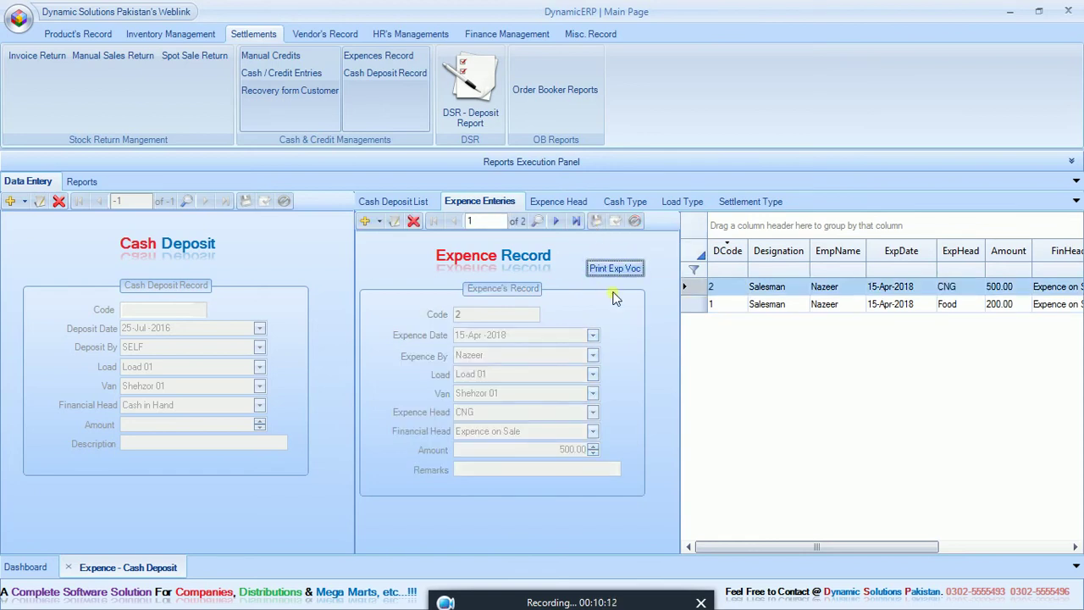
- Start a third expense record for the same salesman and check the available expense heads for a toll tax entry
click(364, 224)
click(532, 355)
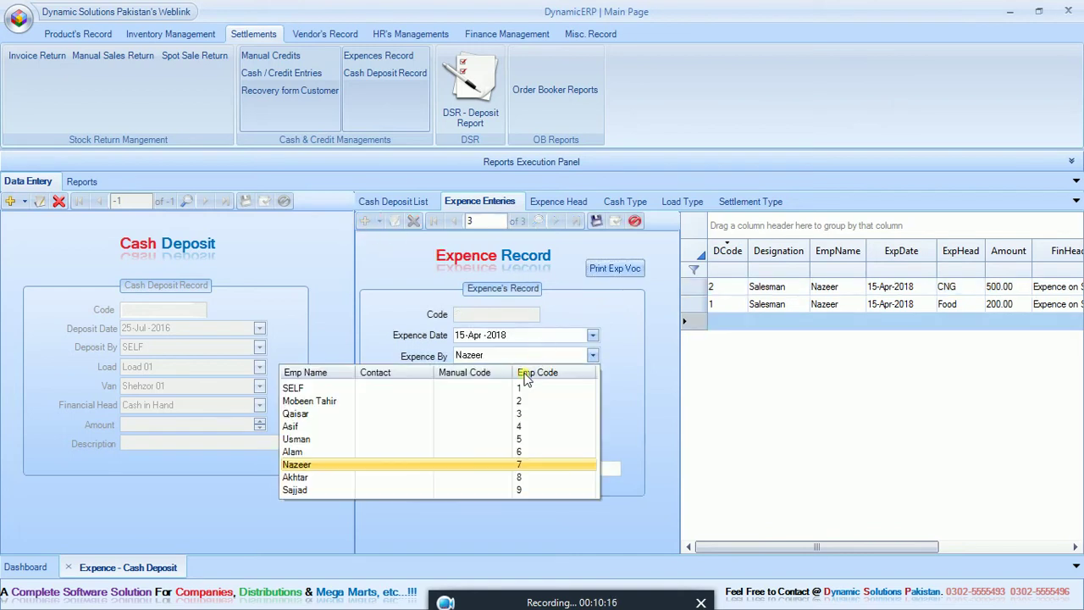
click(532, 360)
click(525, 412)
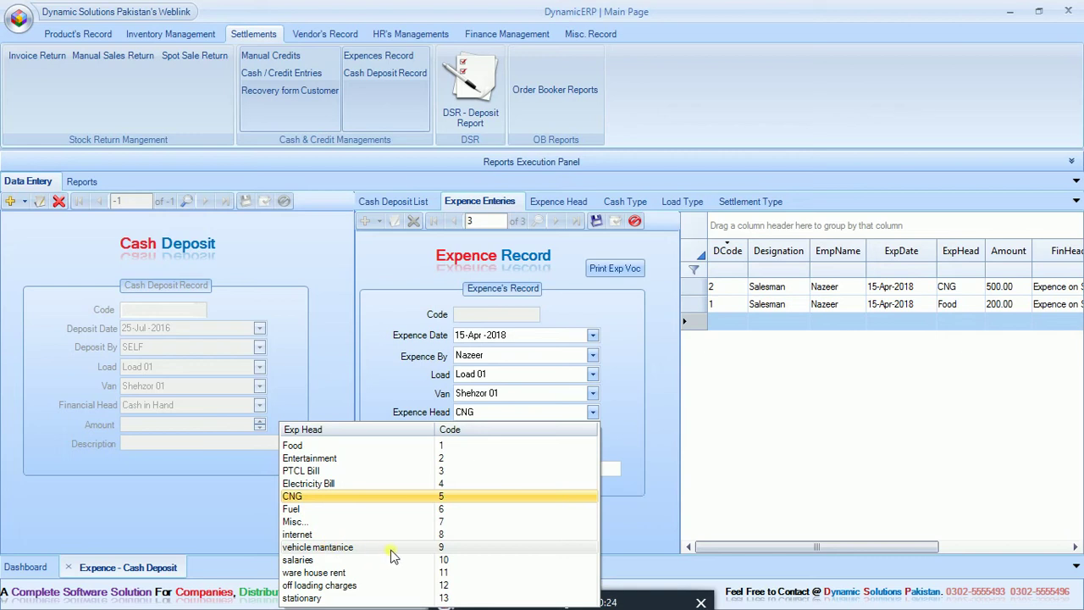
click(644, 478)
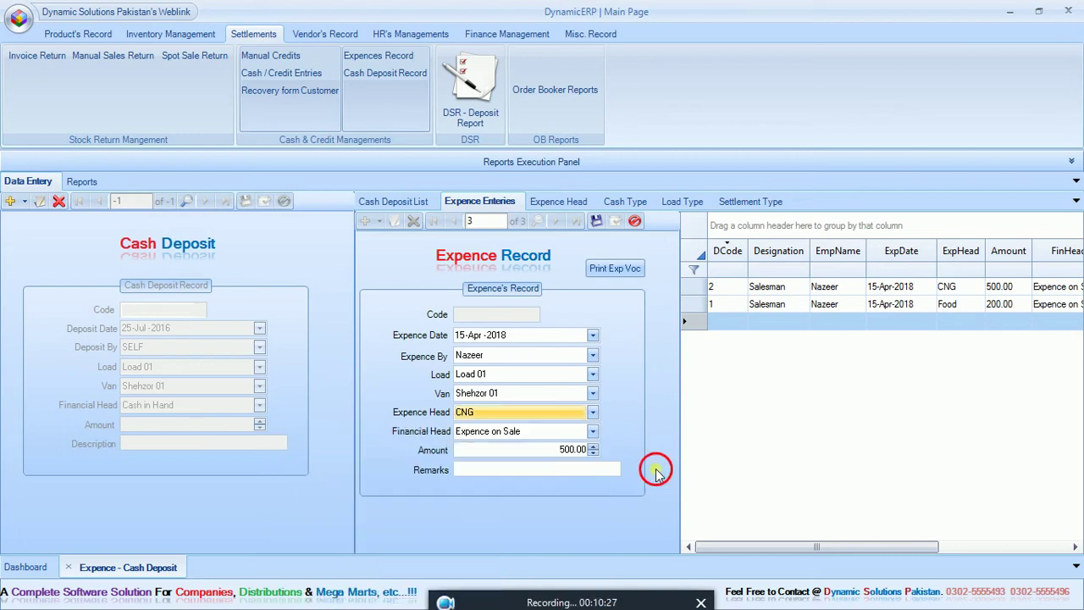
- Create a new expense head named Tool Tax and save it
click(743, 201)
click(581, 201)
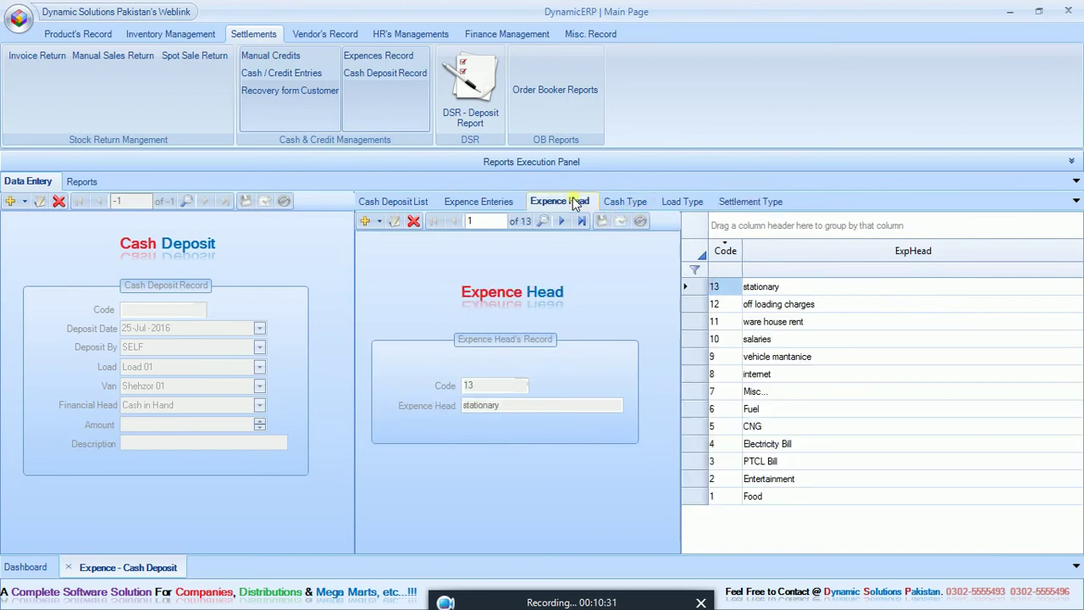
click(365, 222)
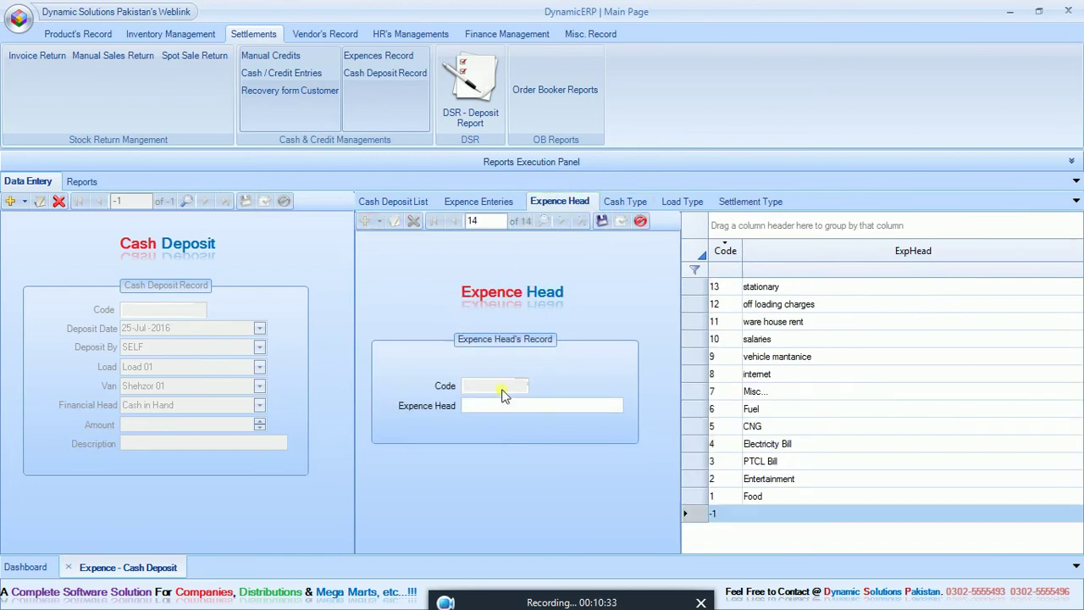
click(516, 407)
text(Tool Tax)
click(601, 221)
- Set the pending expense record's head to Tool Tax and its amount to 30, and save the record
click(491, 204)
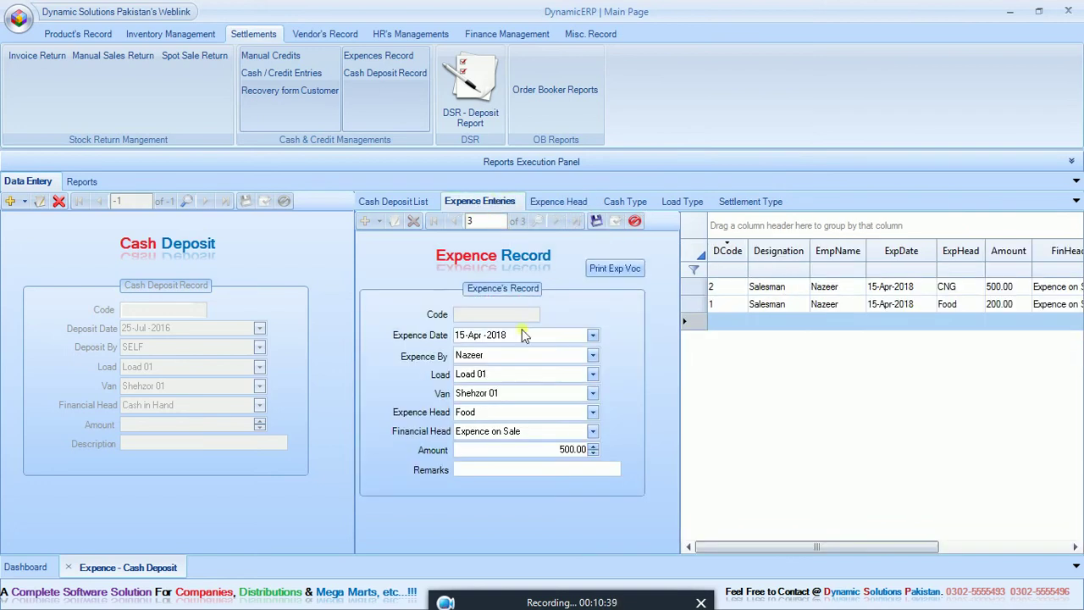
click(559, 410)
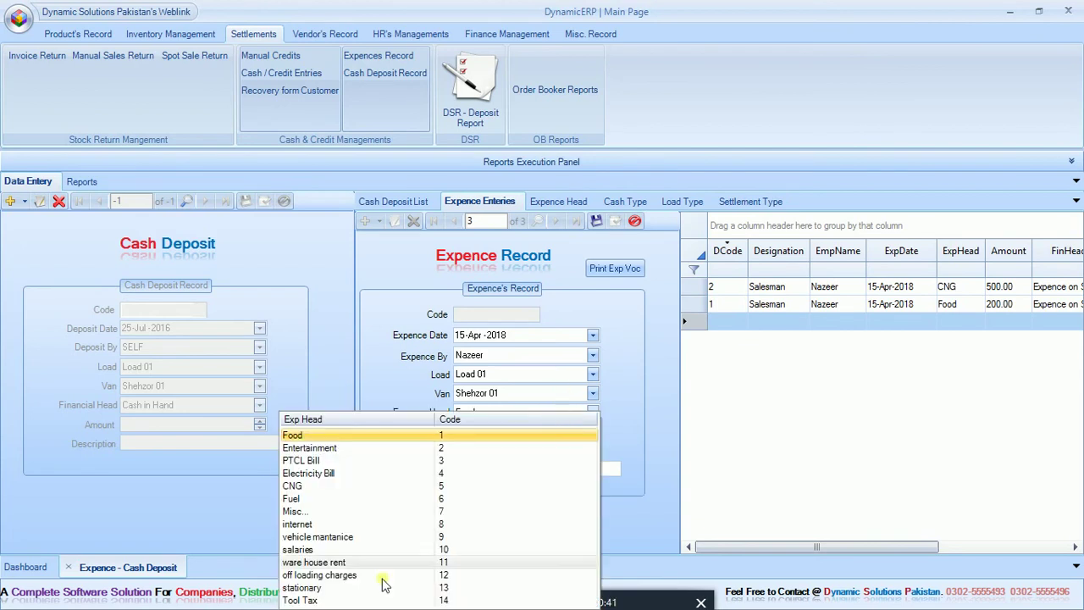
click(331, 599)
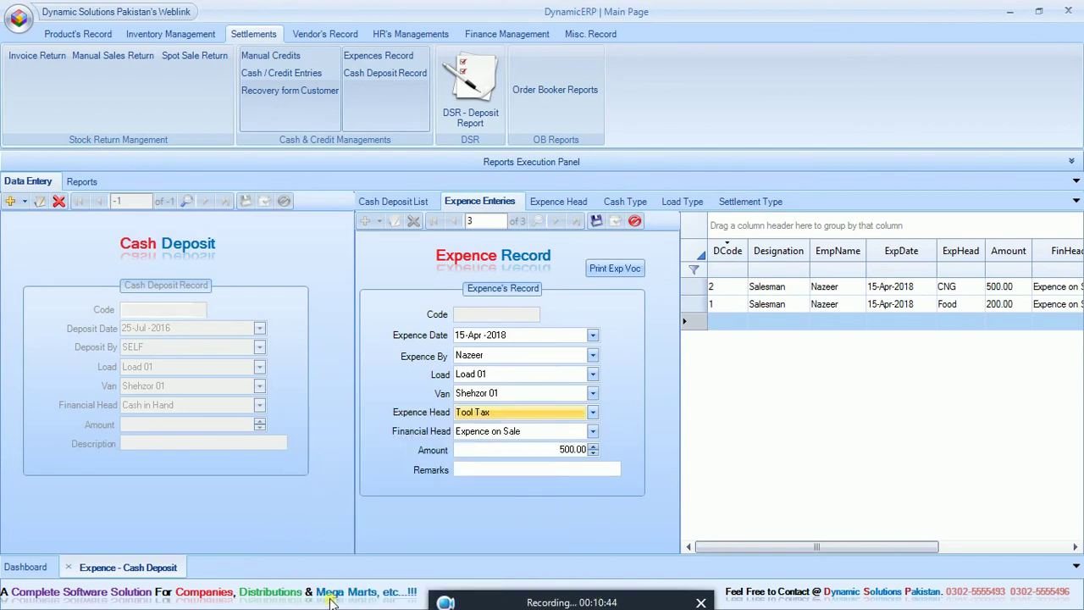
click(579, 453)
text(10)
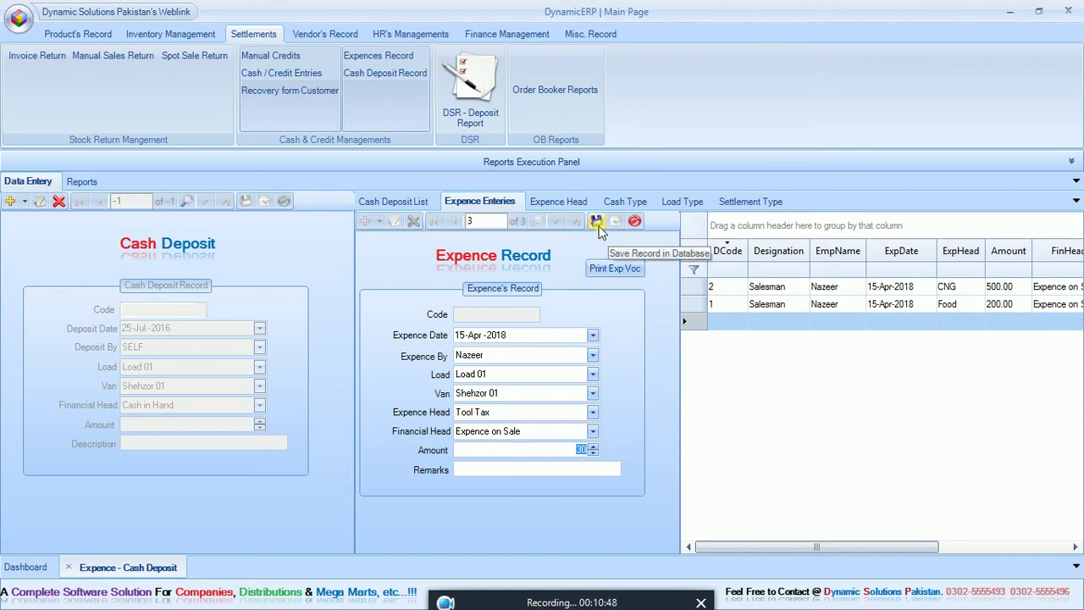
click(596, 221)
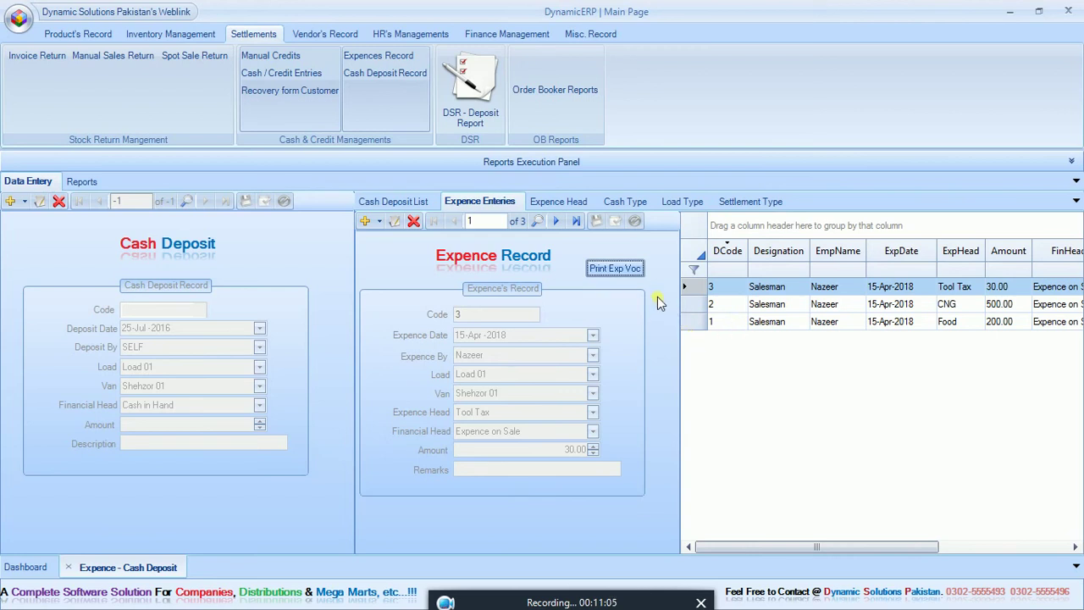
- Generate the expense voucher for the CNG expense, view it down to the signature lines, and return to data entry
click(711, 307)
click(635, 268)
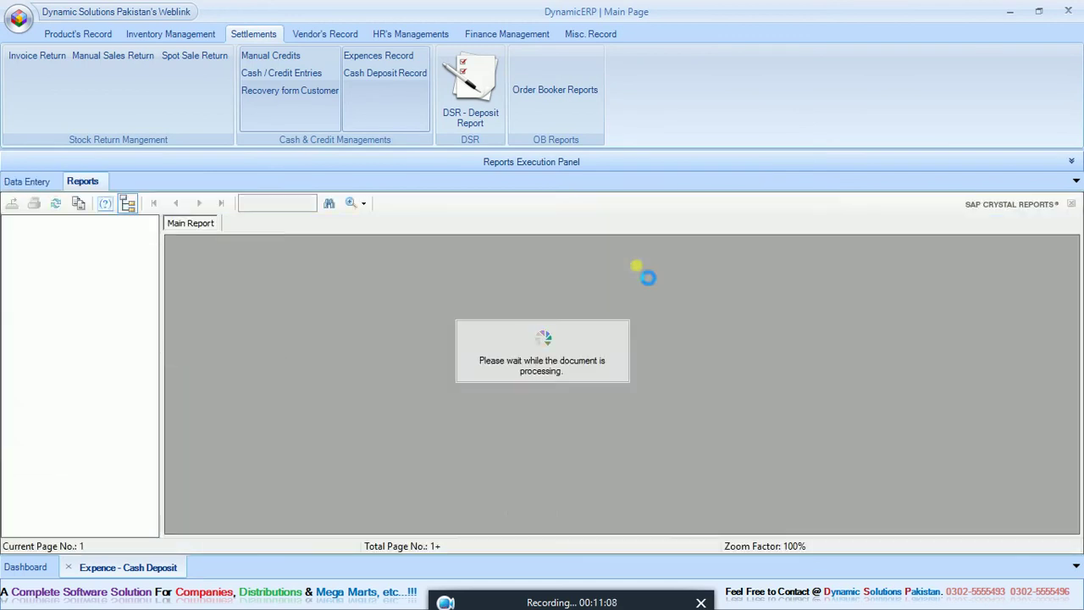
drag(1068, 321, 1079, 418)
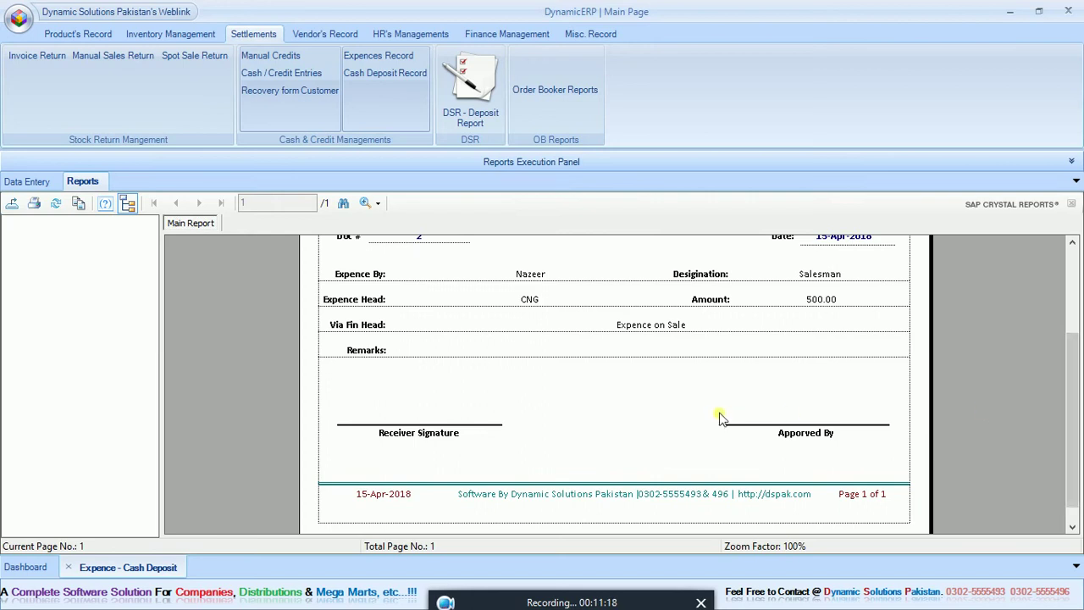
click(46, 183)
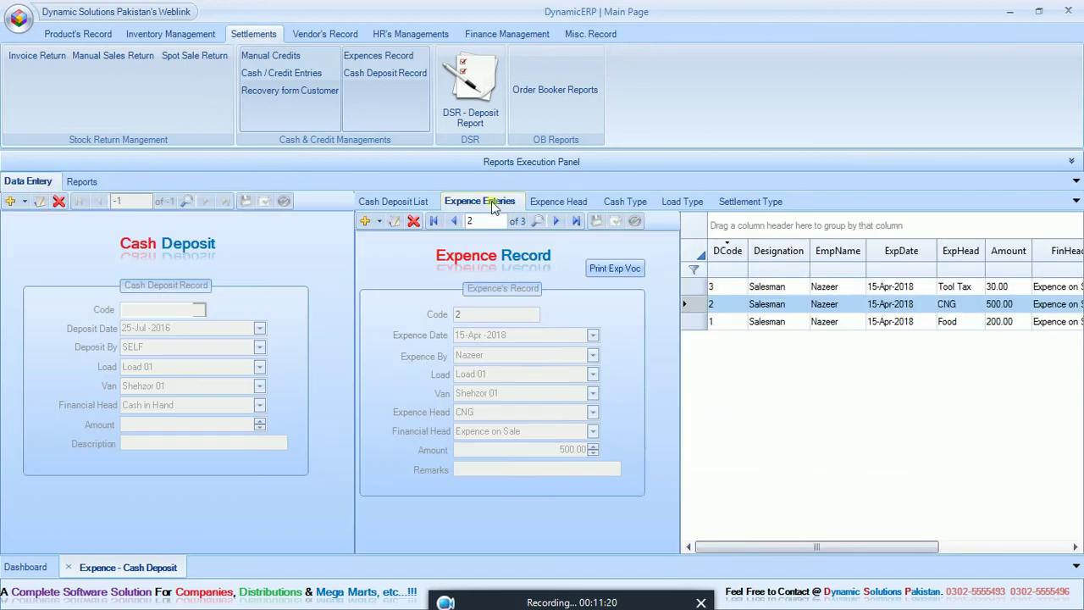
- Start a new cash deposit record dated 15-Apr-2018 and choose the spot sale load's salesman as the depositor
click(419, 203)
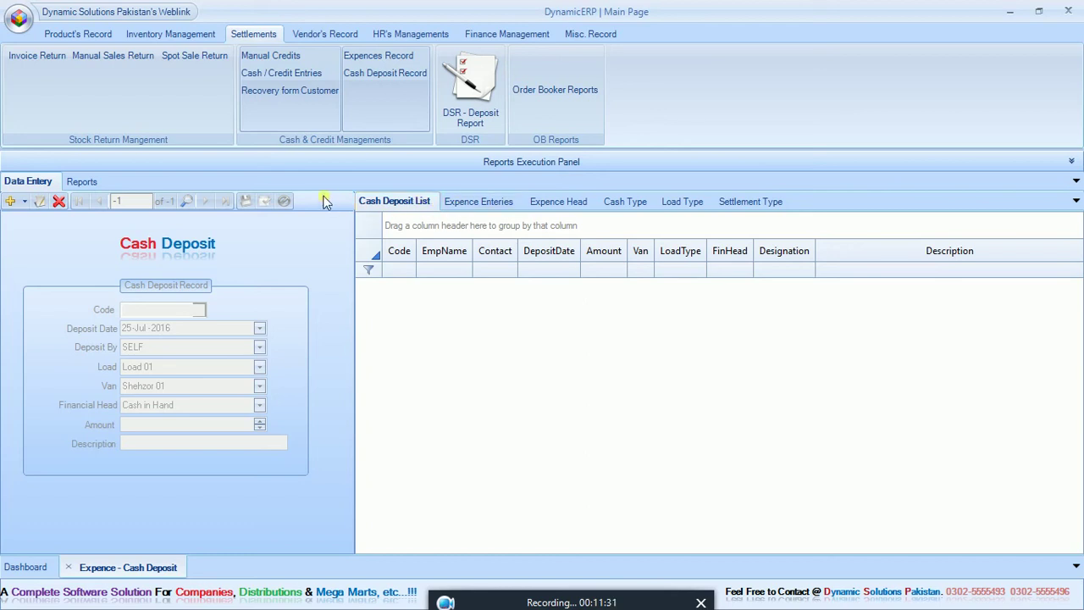
click(10, 203)
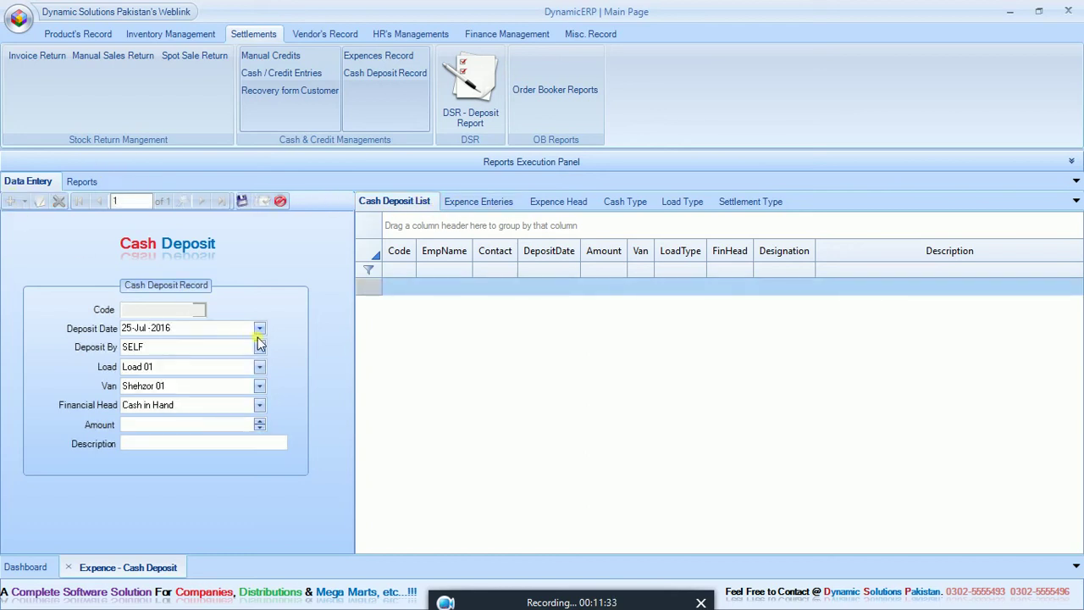
click(259, 327)
click(180, 458)
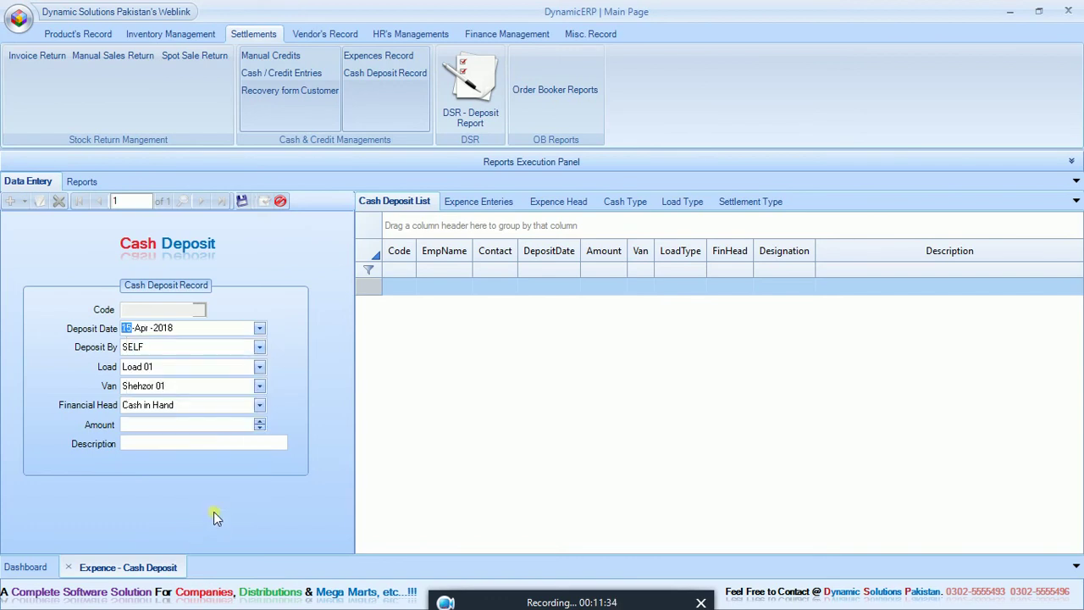
click(259, 348)
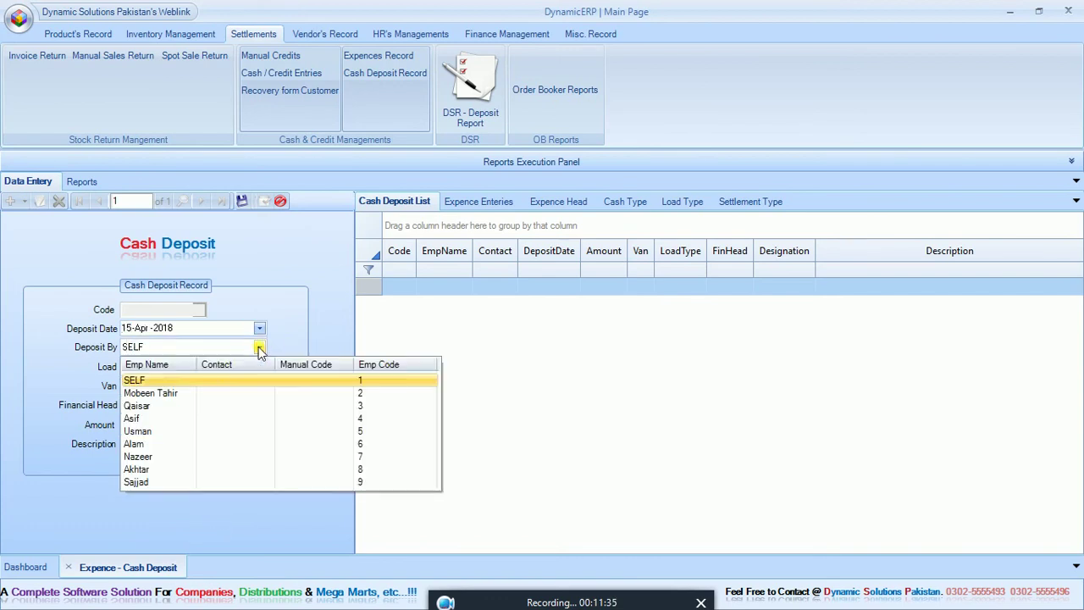
click(167, 456)
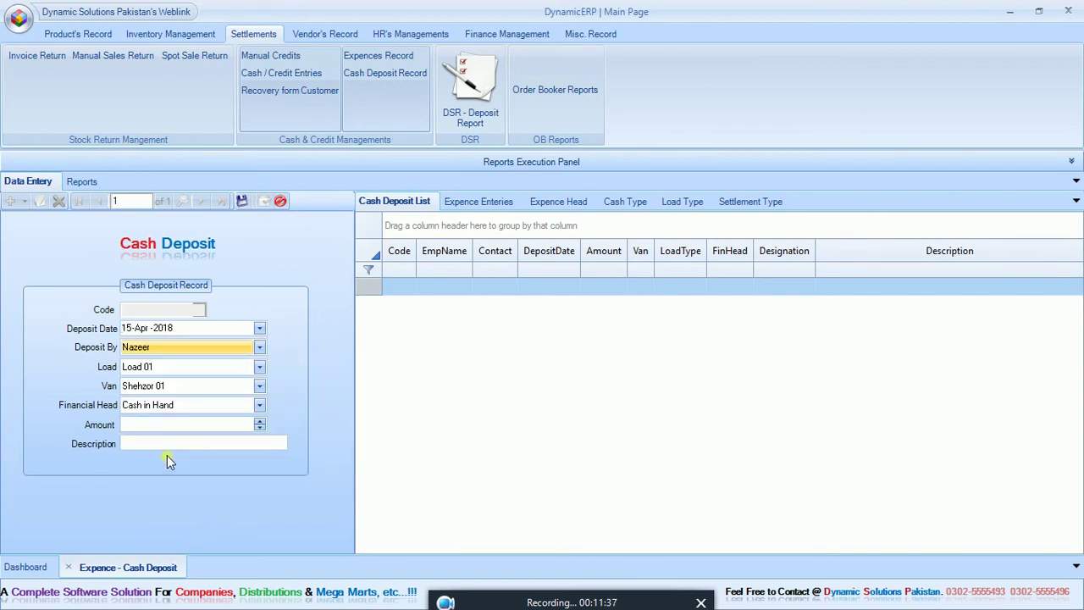
- Set the deposit's financial head to Cash in Hand and its amount to 50,000, save it, and close the expense and deposit screen
click(259, 405)
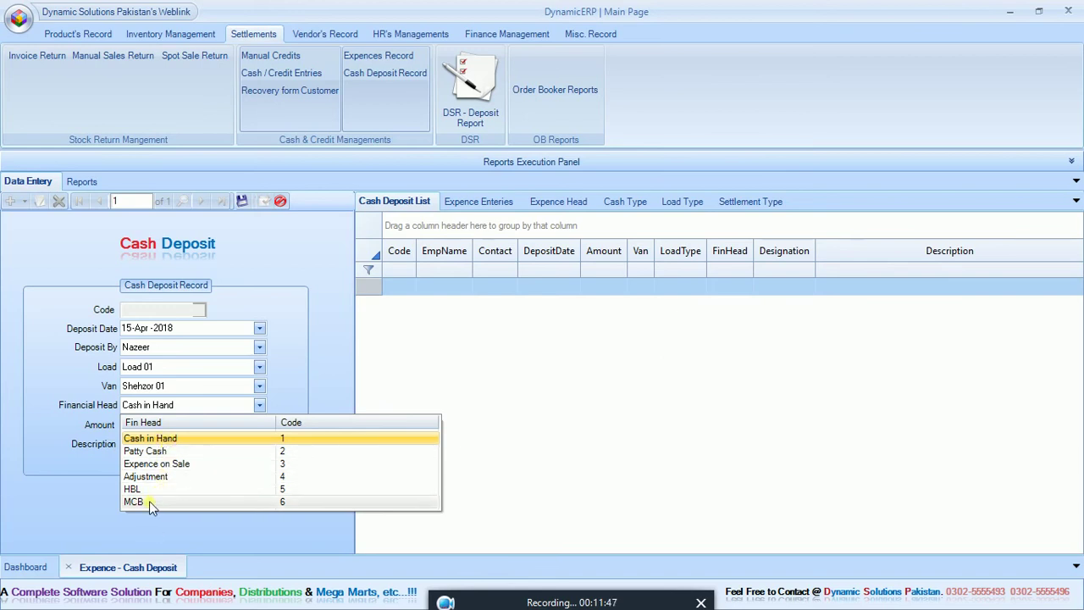
click(173, 439)
click(188, 428)
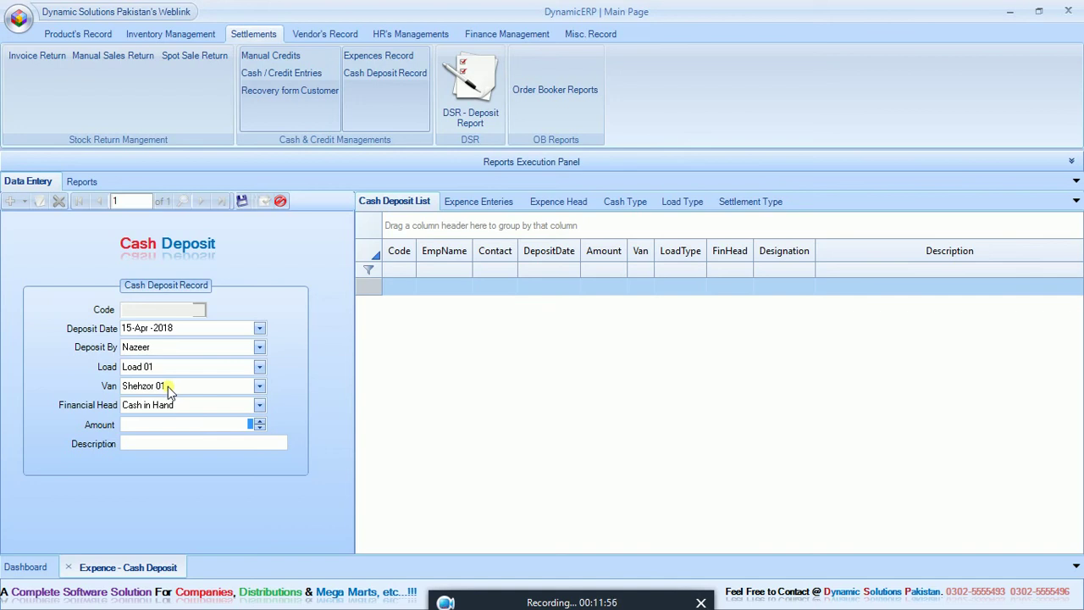
text(50000)
click(242, 202)
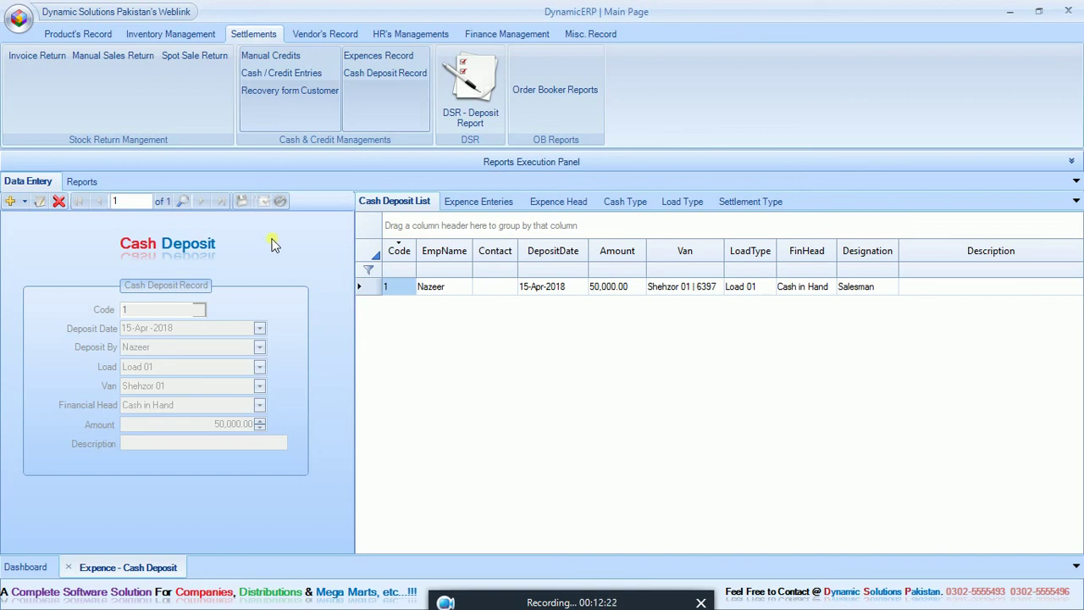
click(67, 568)
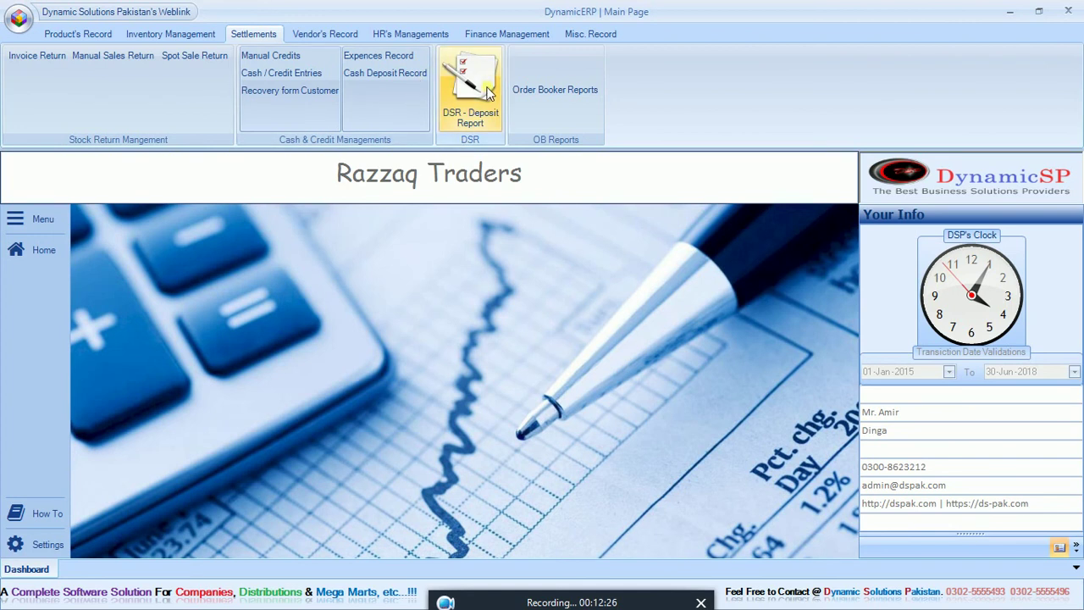
- Generate the salesman-wise settlement sheet for the depositing salesman for 15-Apr-2018 and examine its recovery, manual credit, DSR and expense sections
click(486, 93)
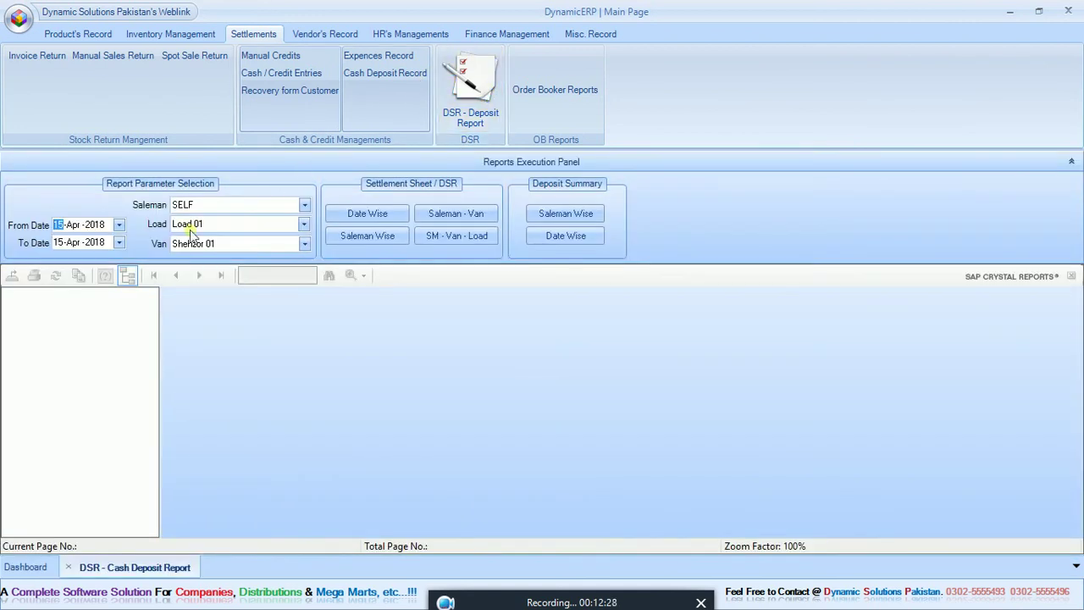
click(260, 207)
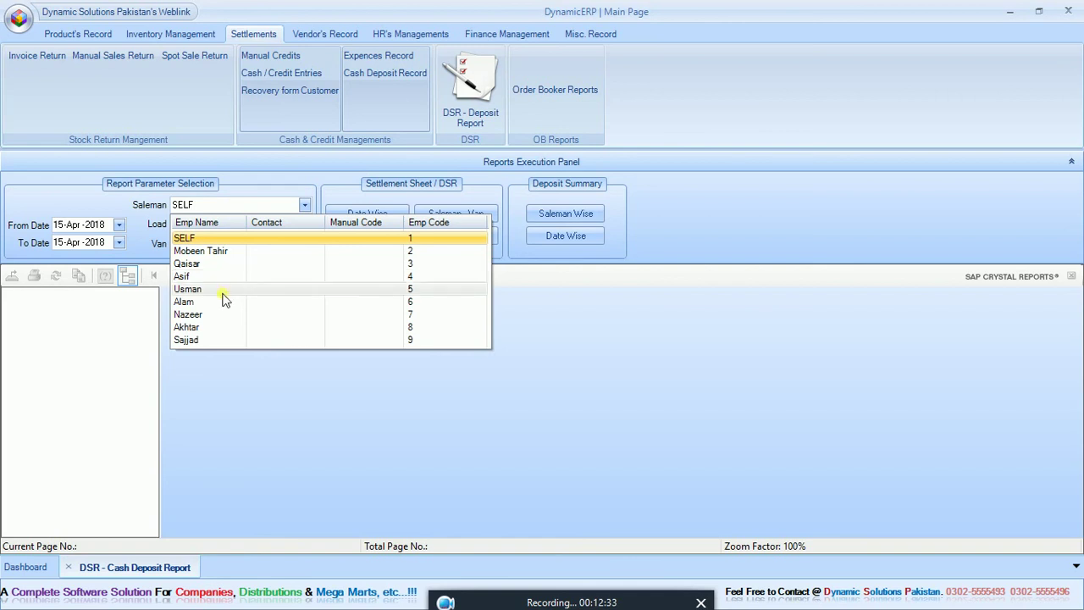
click(216, 314)
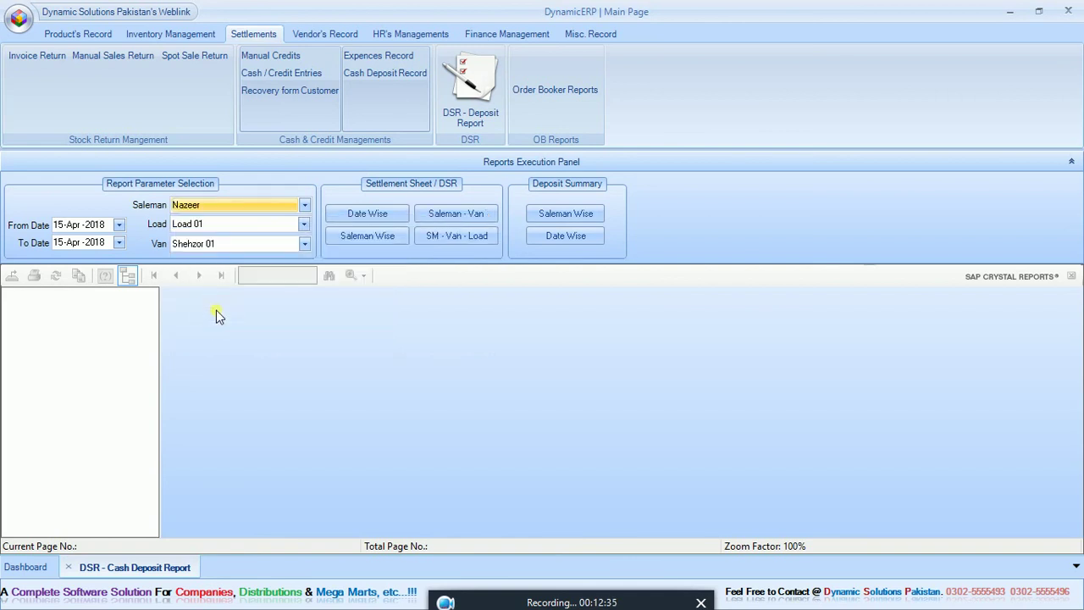
click(397, 236)
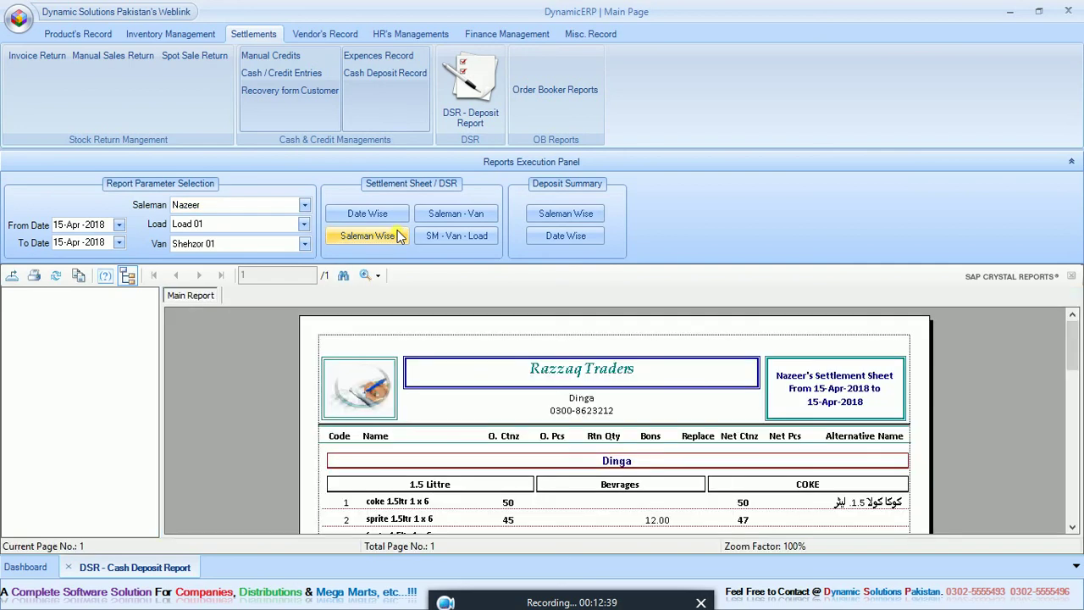
click(1071, 160)
drag(1069, 245, 1071, 288)
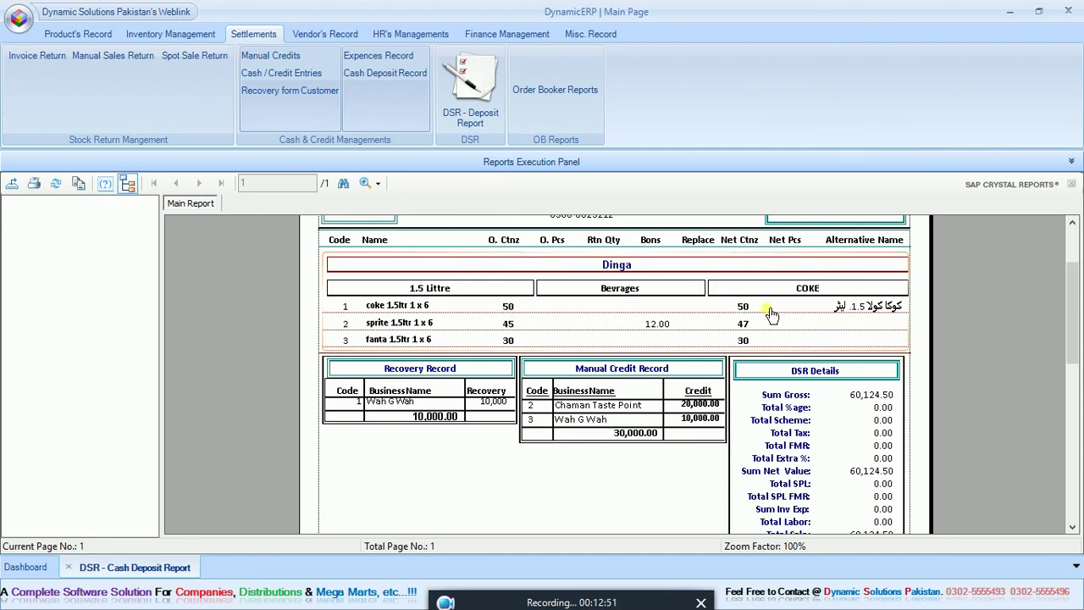
drag(1075, 322, 1076, 350)
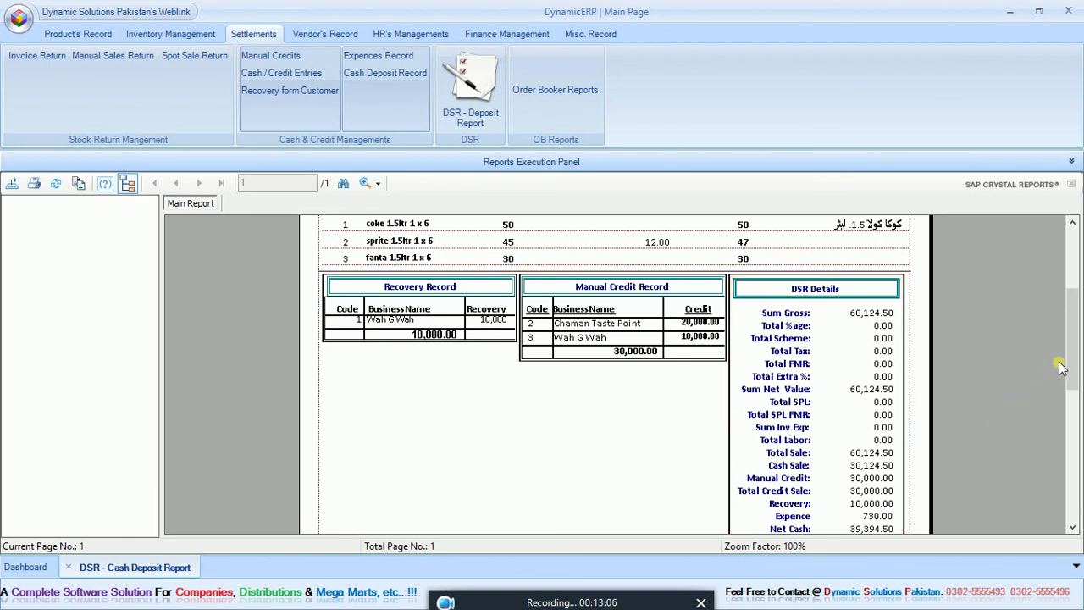
drag(1067, 348, 1072, 414)
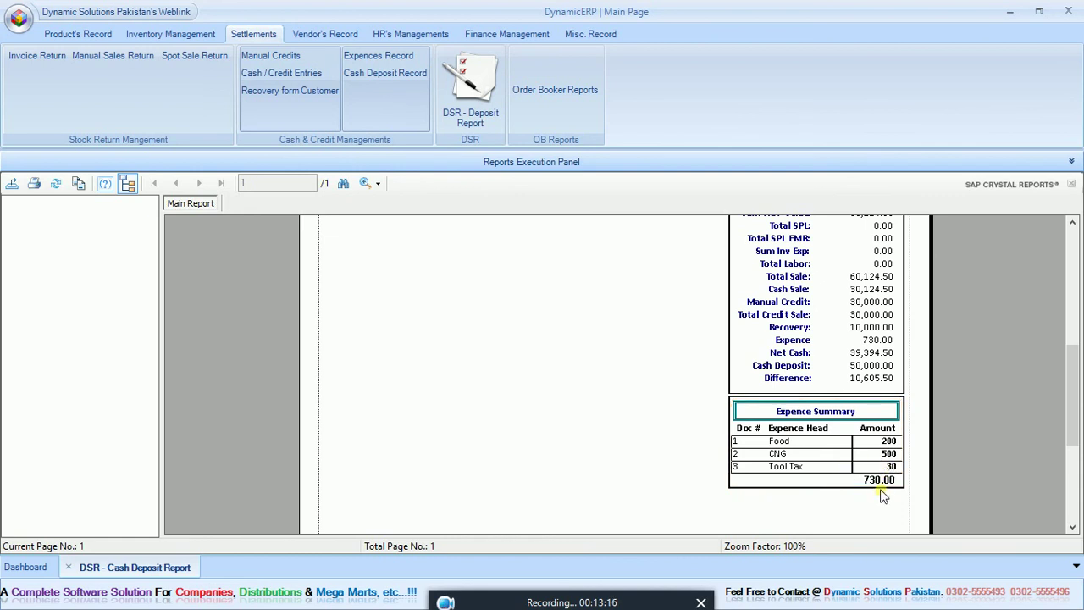
drag(1069, 423, 1075, 417)
scroll(1075, 416, up, 3)
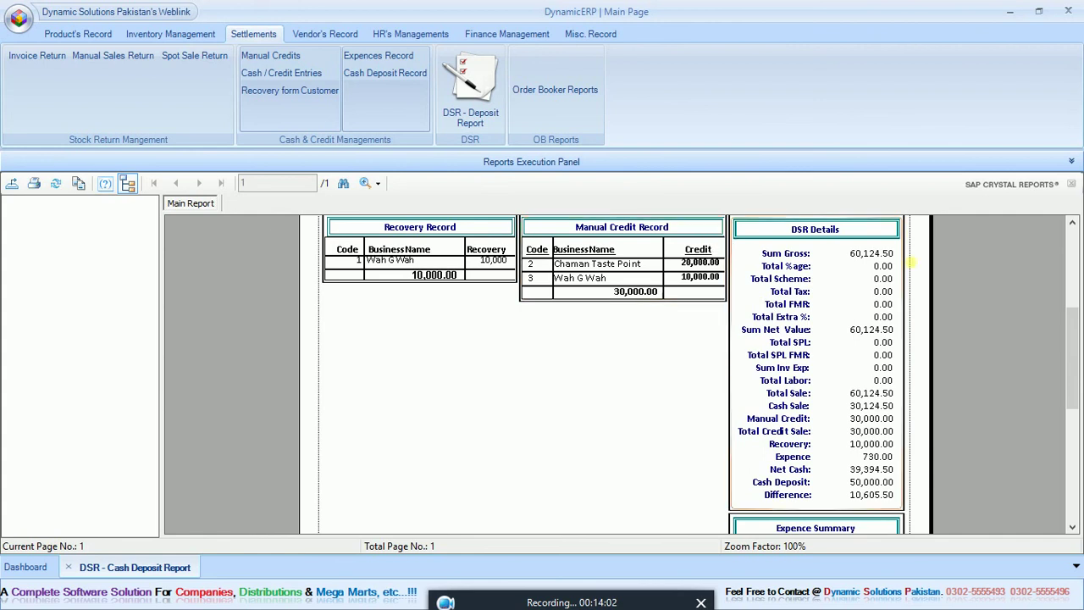
- Generate the salesman-wise deposit summary for the same salesman, and rerun it with the start date set to 01-Apr-2018
click(1071, 160)
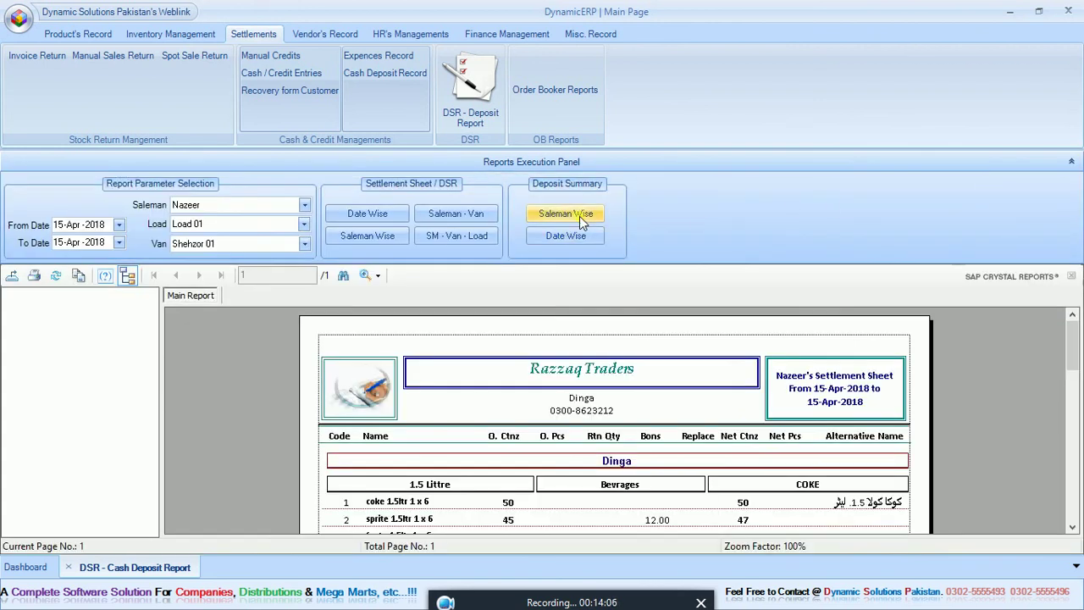
click(579, 216)
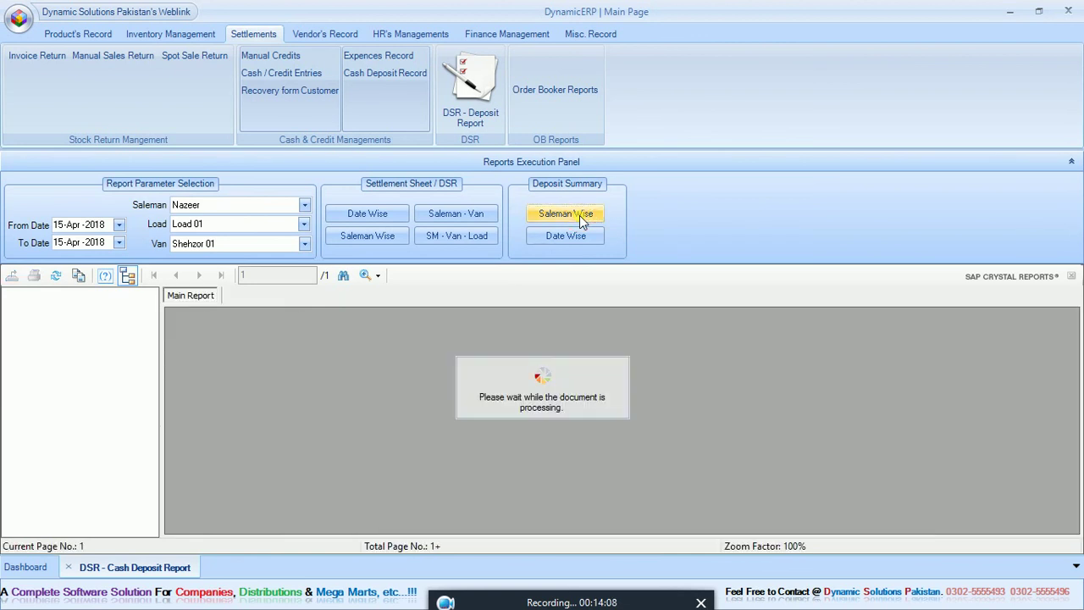
click(59, 226)
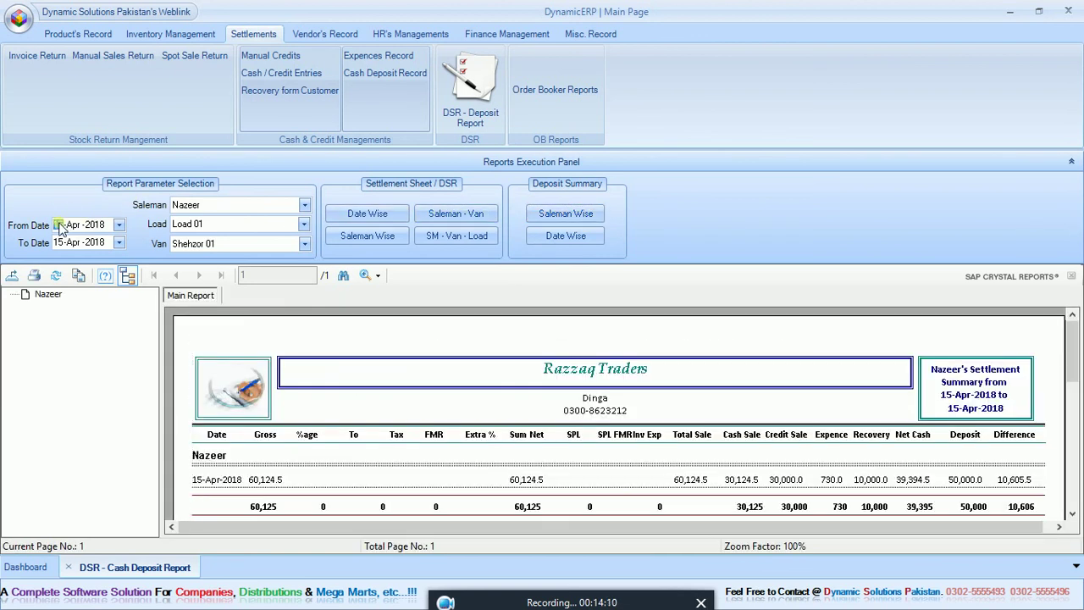
text(1)
click(579, 214)
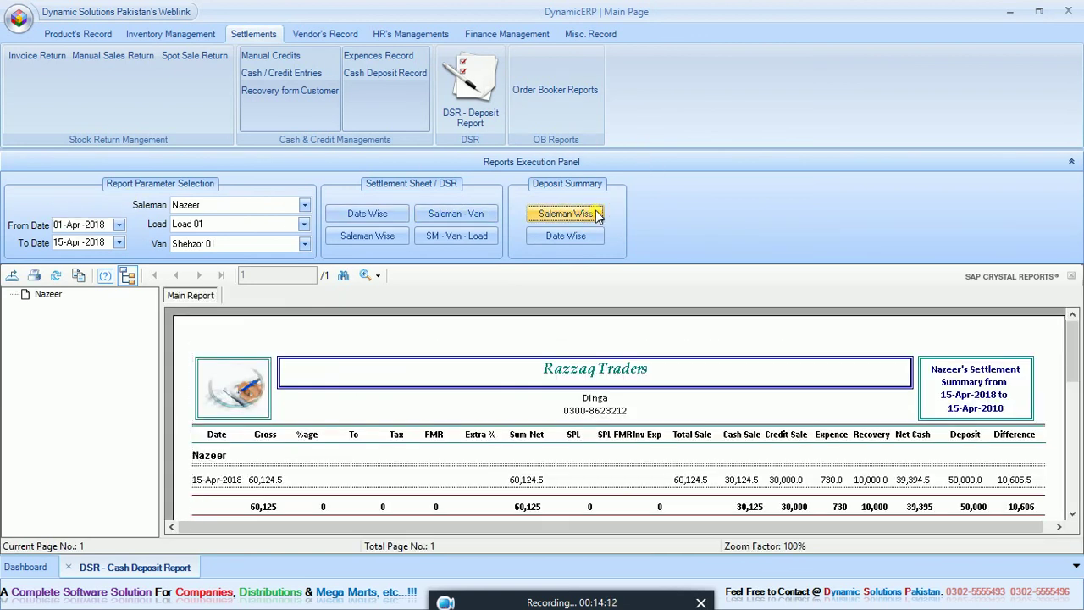
drag(1072, 341, 1073, 370)
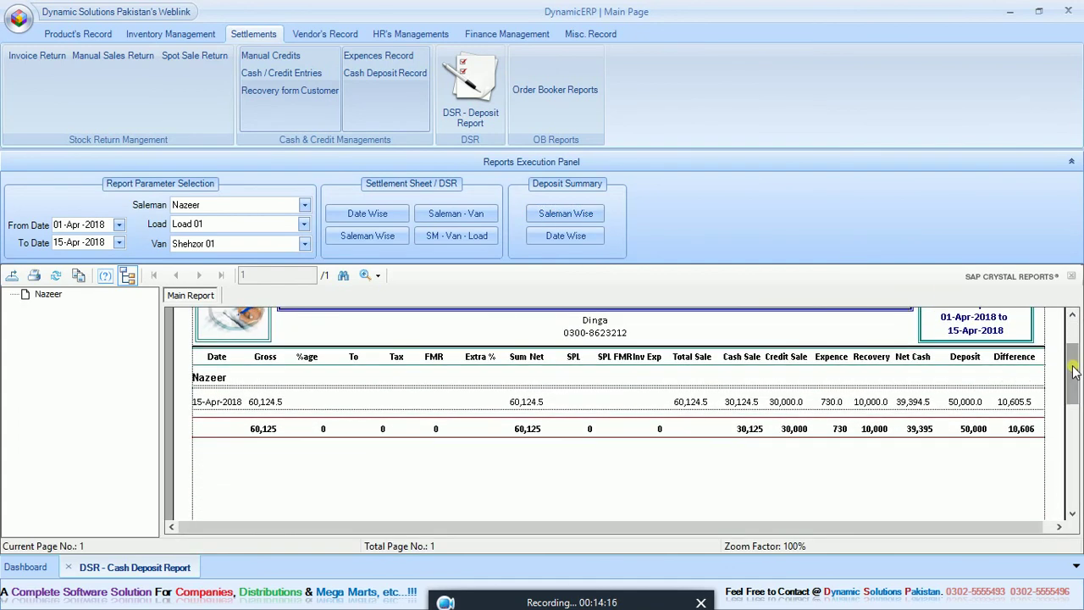